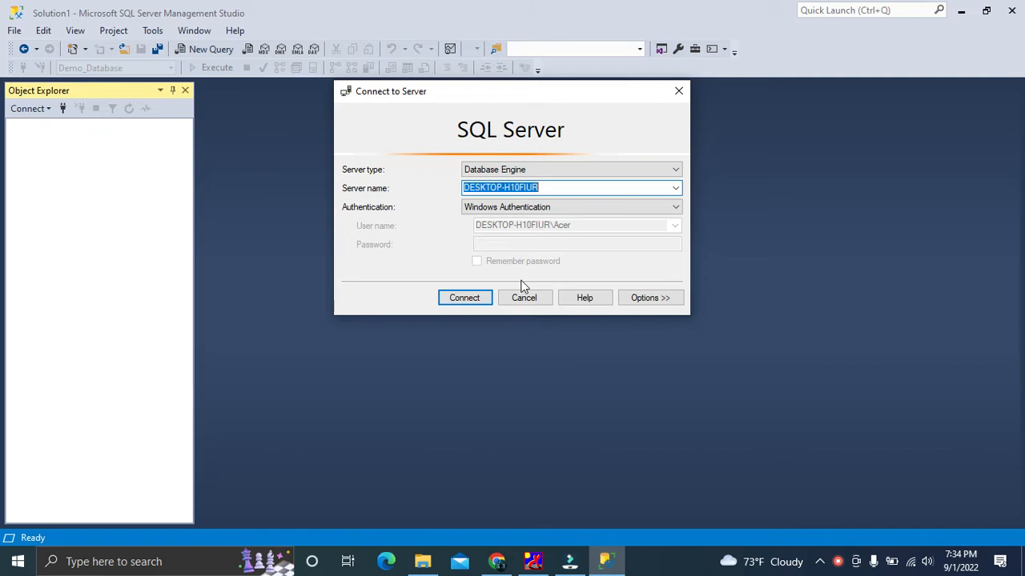
Connect to the Database Engine with Windows Authentication, and check the backup files in the bak folder on drive E
left_click(460, 298)
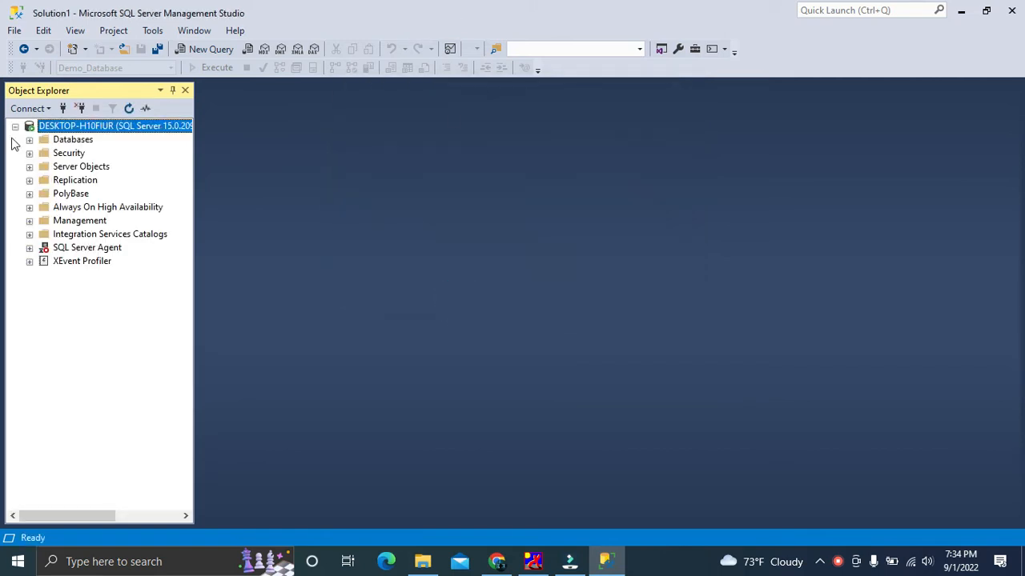
left_click(429, 562)
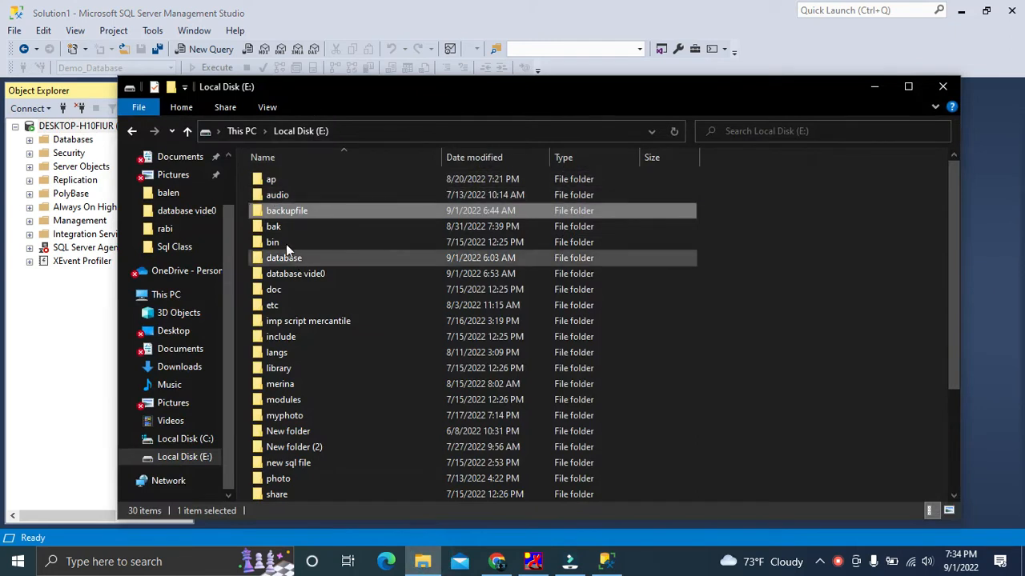
double_click(282, 230)
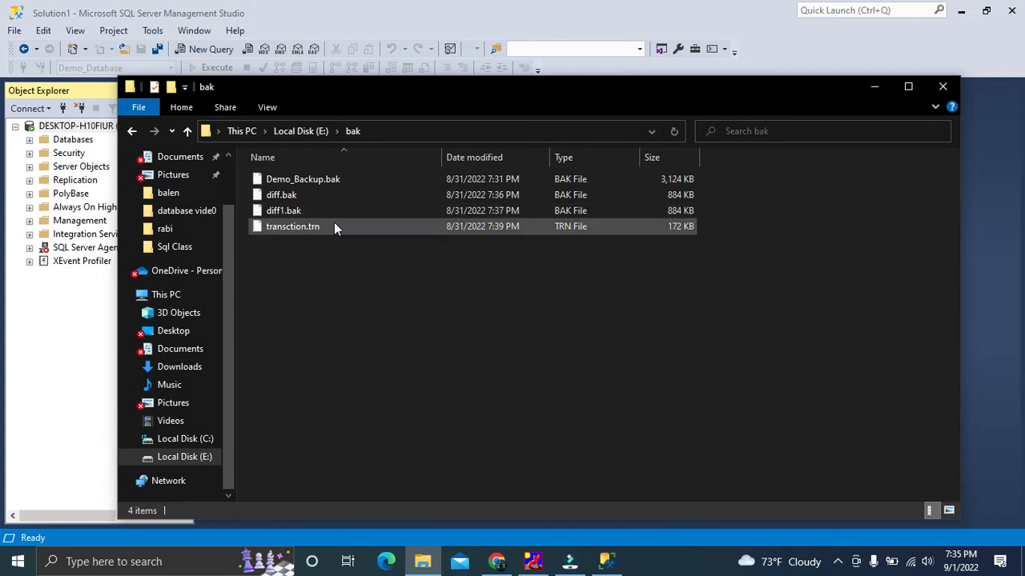
left_click(873, 88)
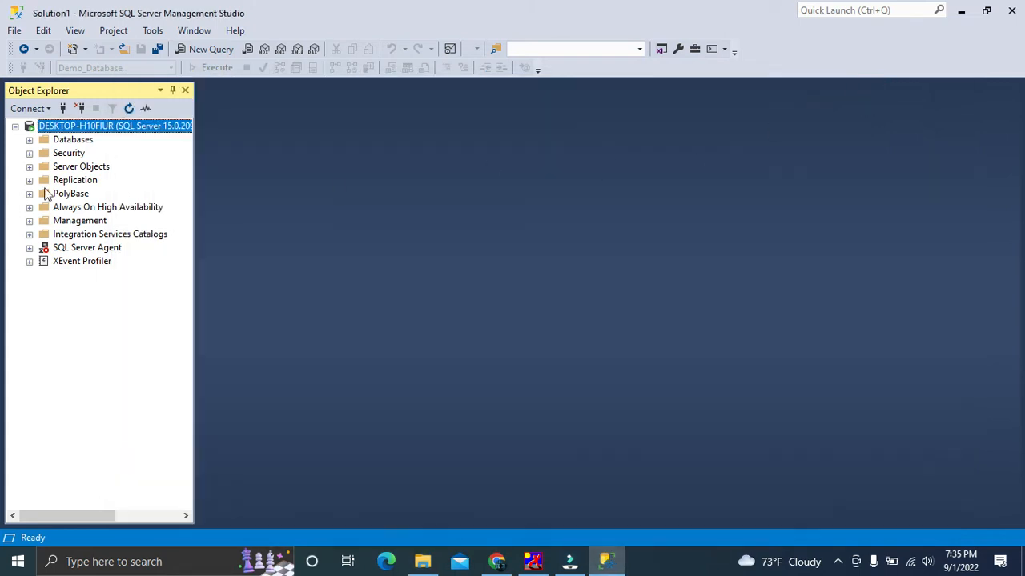
Expand the server's databases down to the tables of Demo_Database and select dbo.Demo_table
left_click(30, 140)
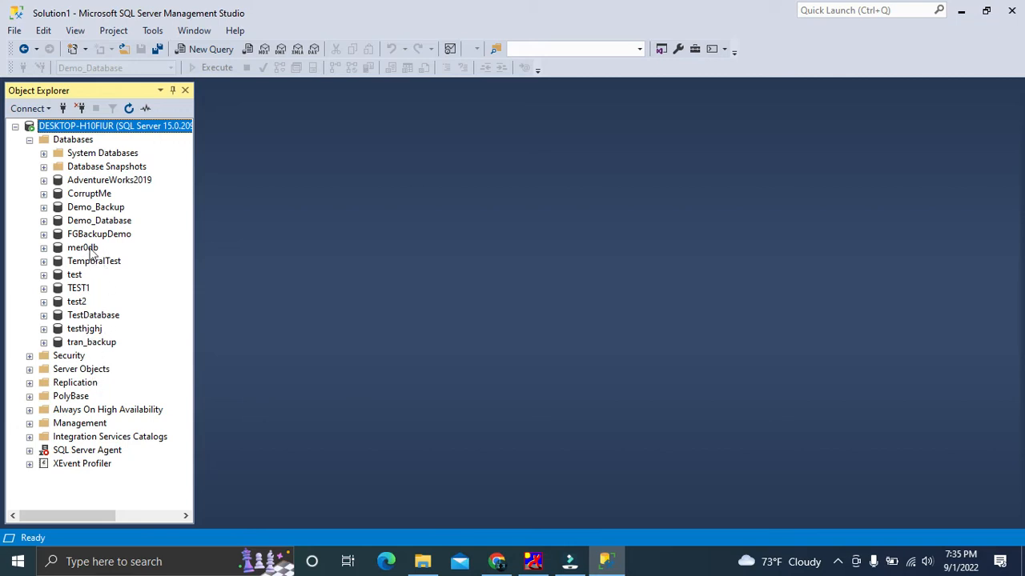
left_click(98, 221)
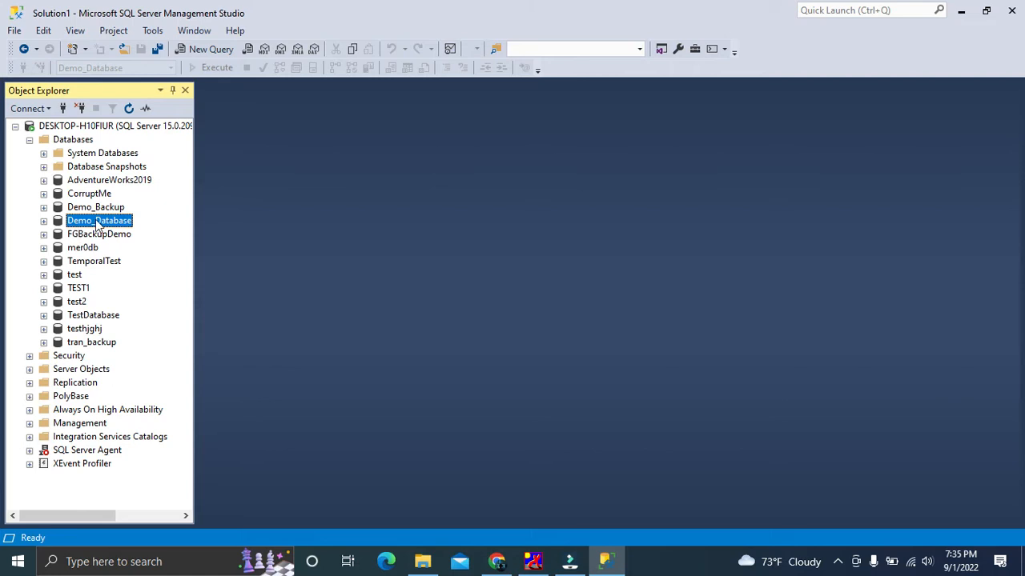
left_click(44, 221)
left_click(58, 248)
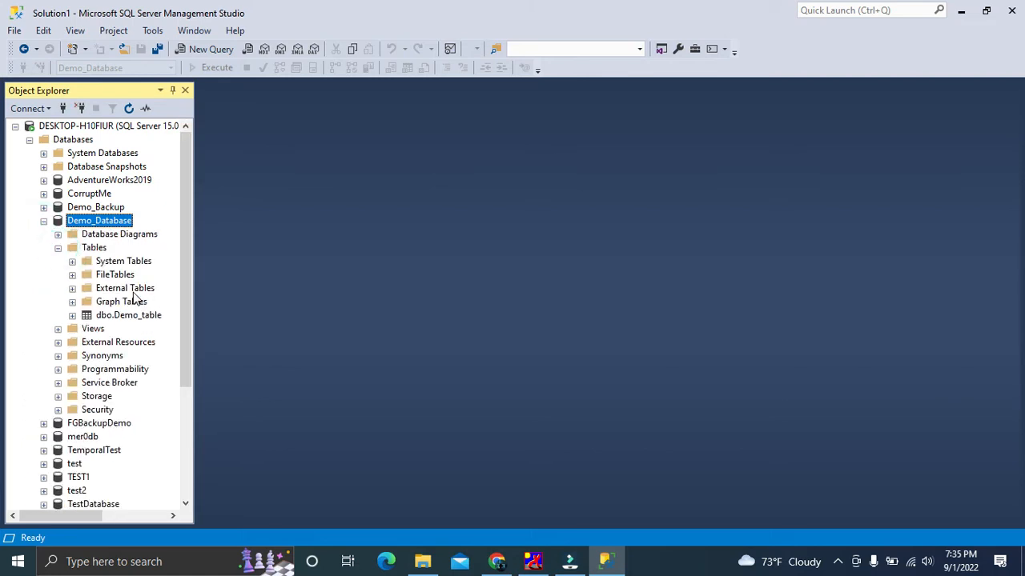
left_click(124, 316)
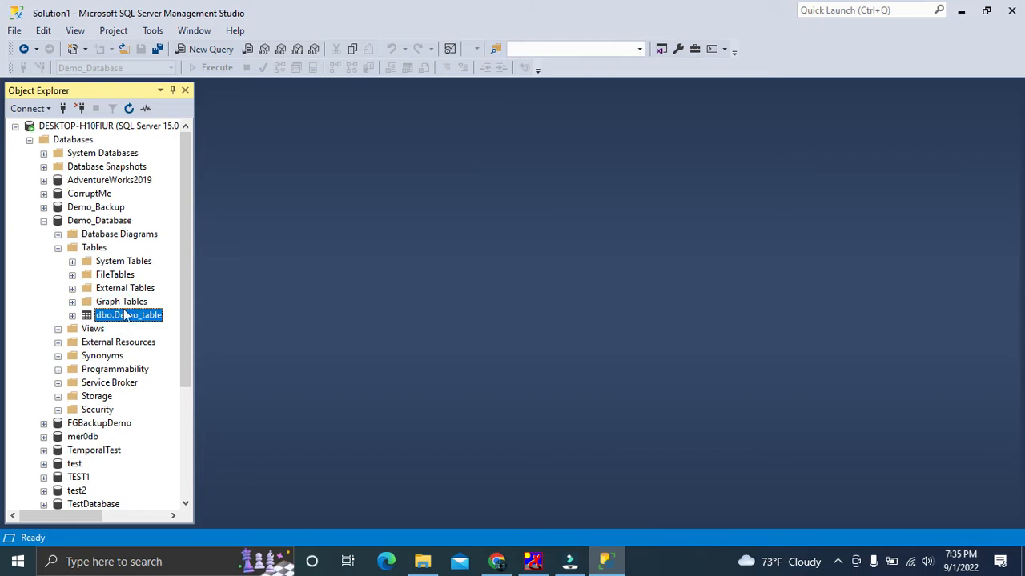
Open a new query on Demo_Database and run "select * from DemoTable;"
right_click(98, 223)
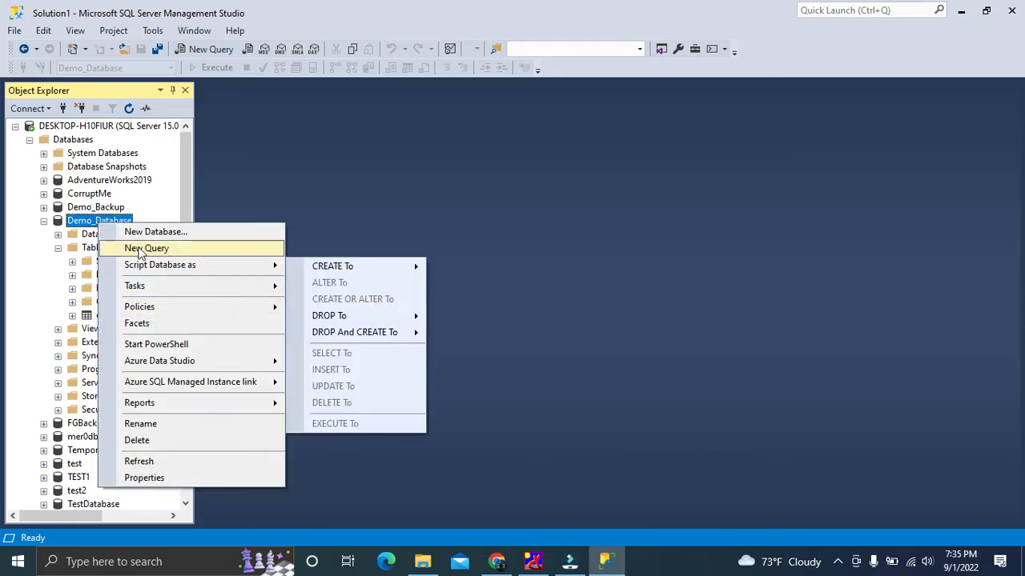
left_click(149, 248)
type("select * from")
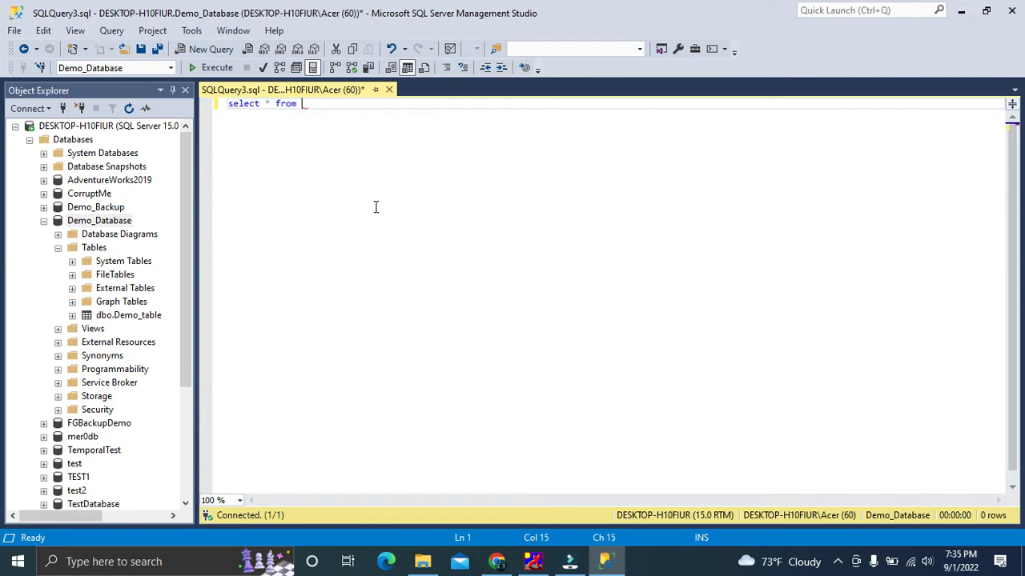
type(" DemoTa")
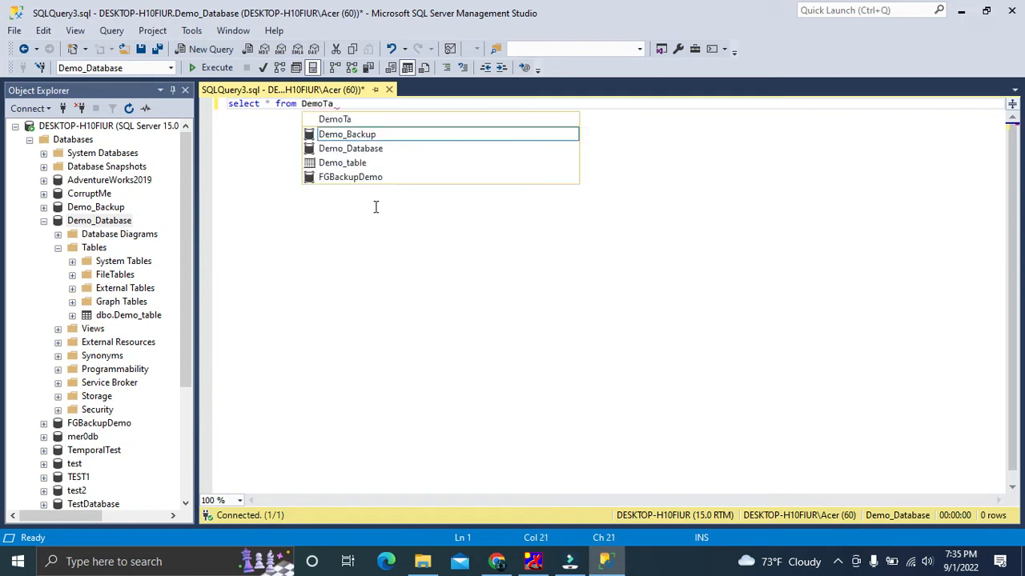
type("ble;")
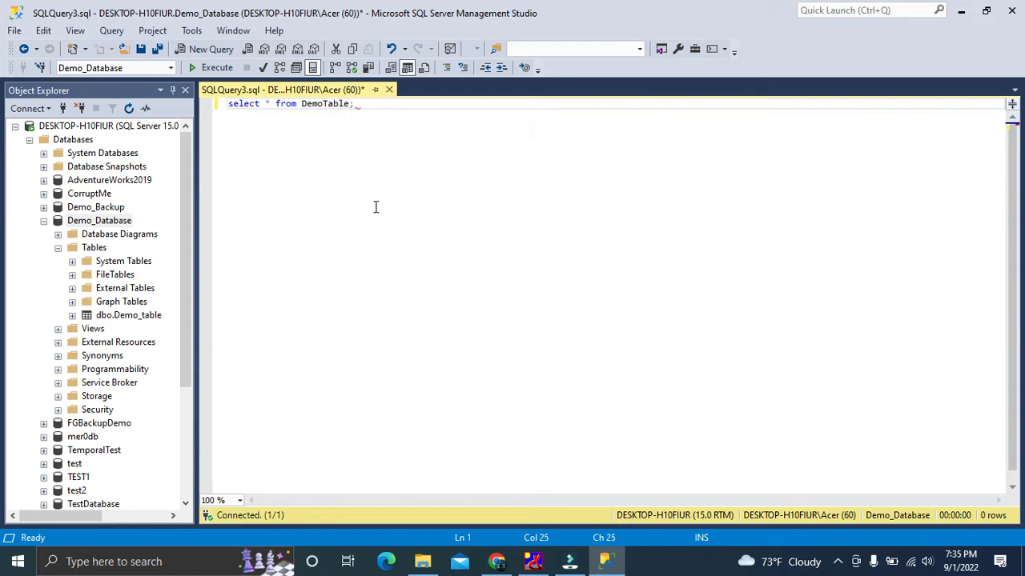
key("F5")
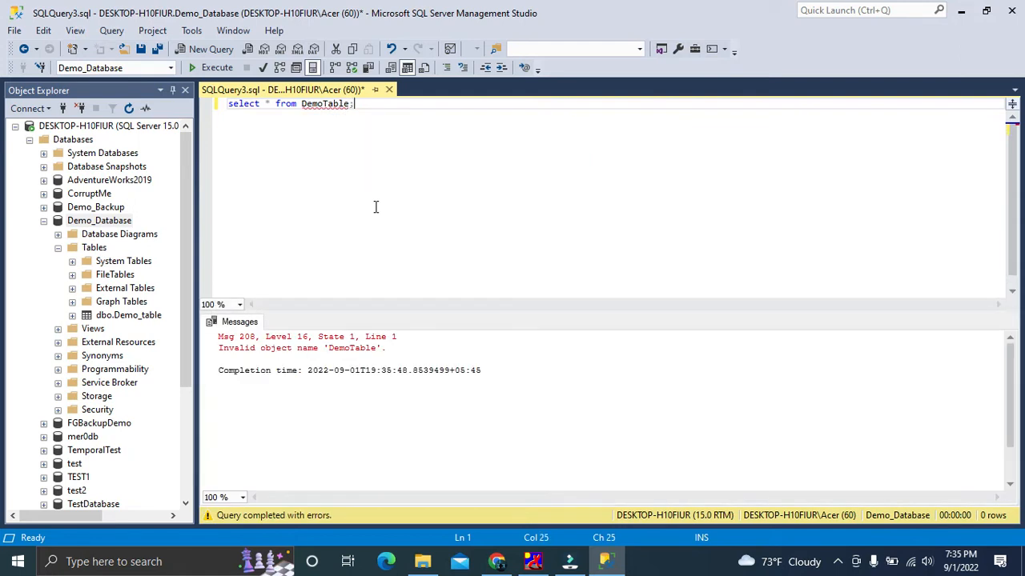
Correct the table name in the query to Demo_Table, rerun it and inspect the last returned row
left_click(323, 105)
type("_")
left_click(326, 158)
key("F5")
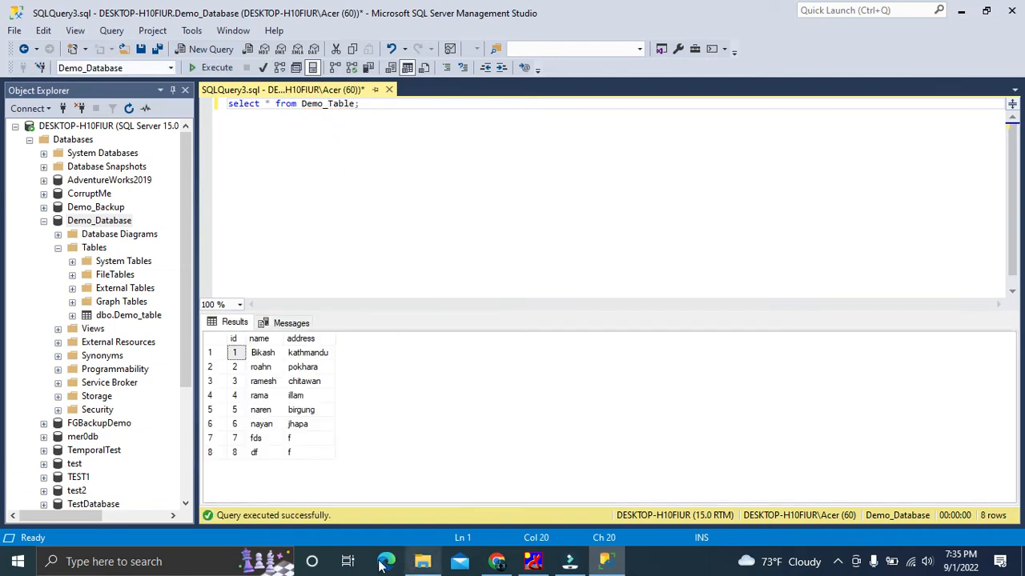
left_click(240, 452)
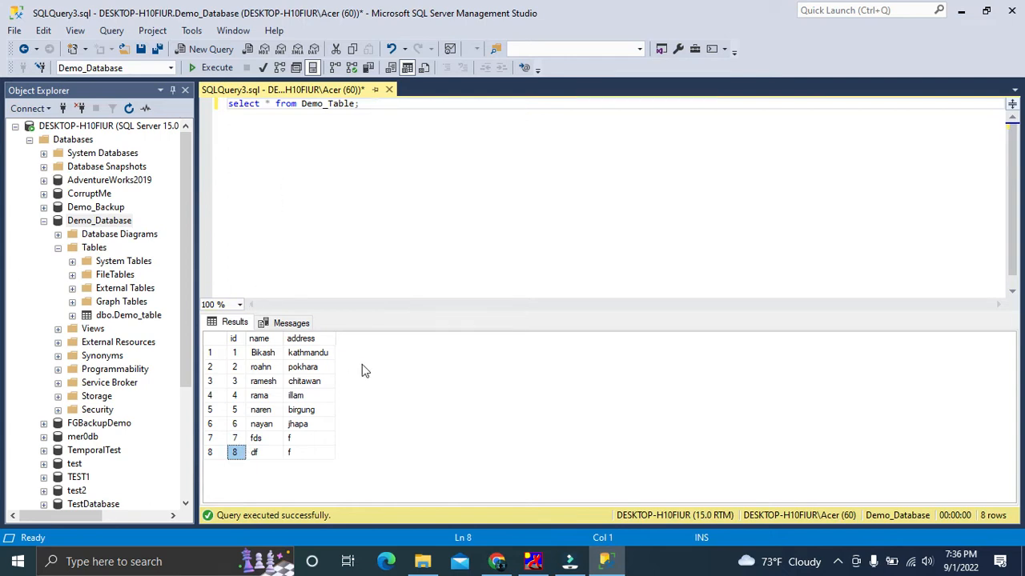
left_click(94, 223)
left_click(94, 223)
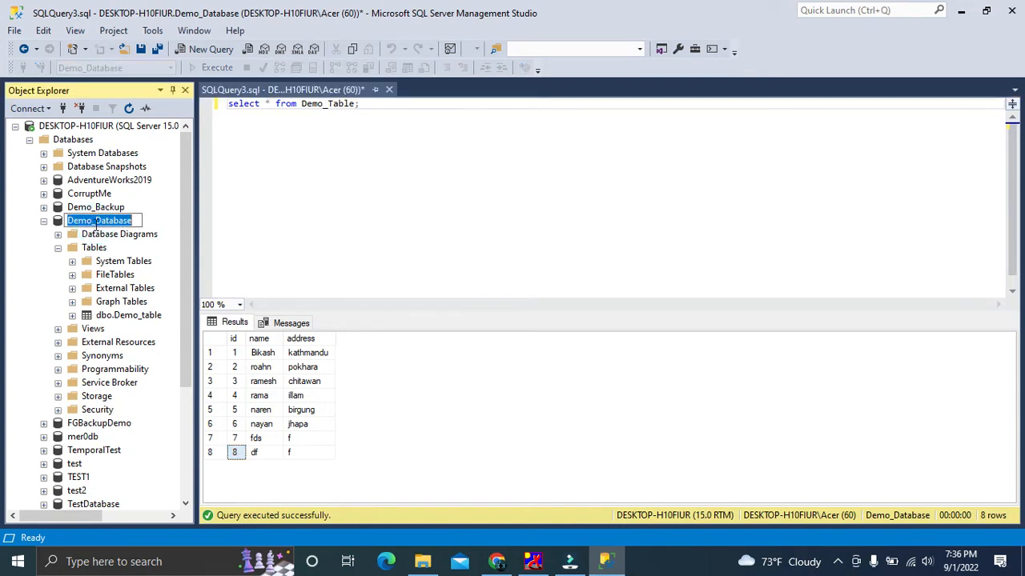
left_click(55, 300)
Review the backup files in the bak folder on drive E again and return to the query window
left_click(419, 560)
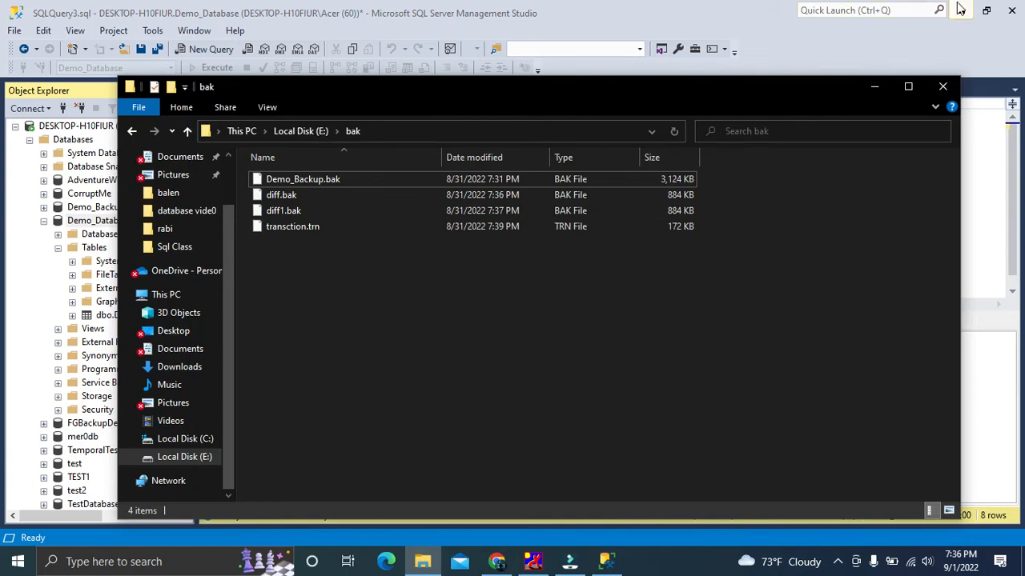
left_click(872, 84)
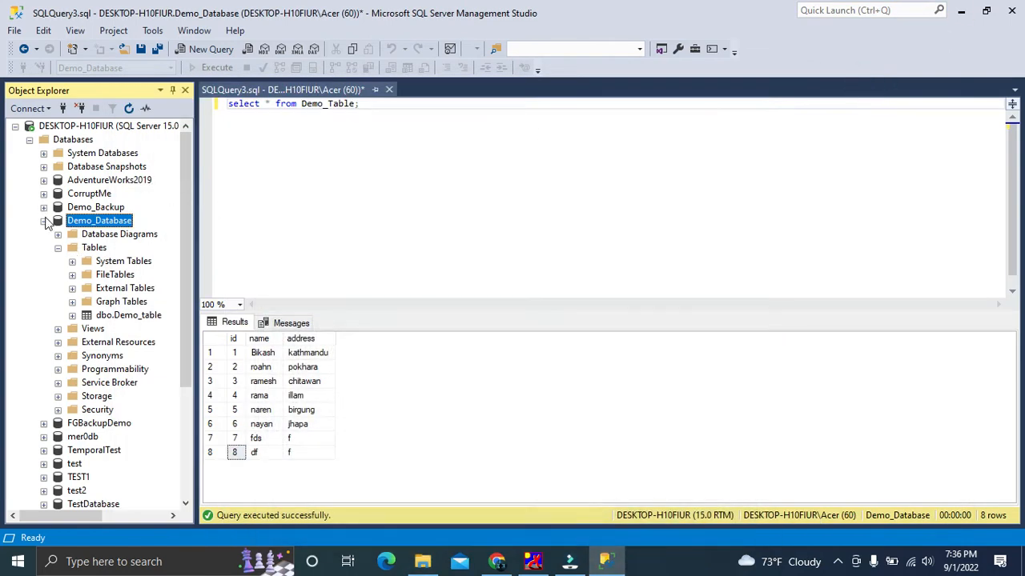
Delete the Demo_Database database together with its backup and restore history, closing its existing connections
left_click(43, 221)
right_click(95, 227)
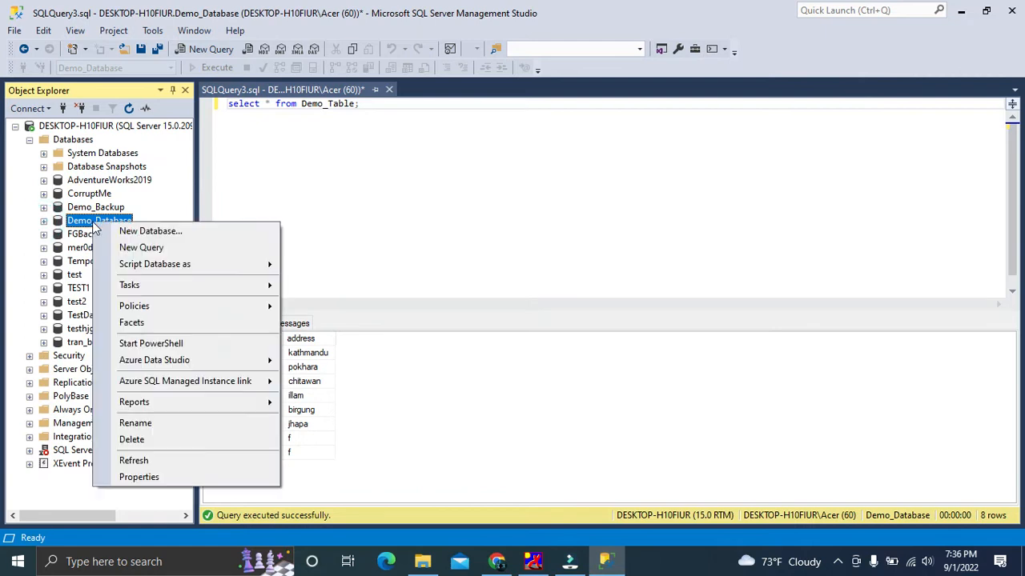
left_click(131, 440)
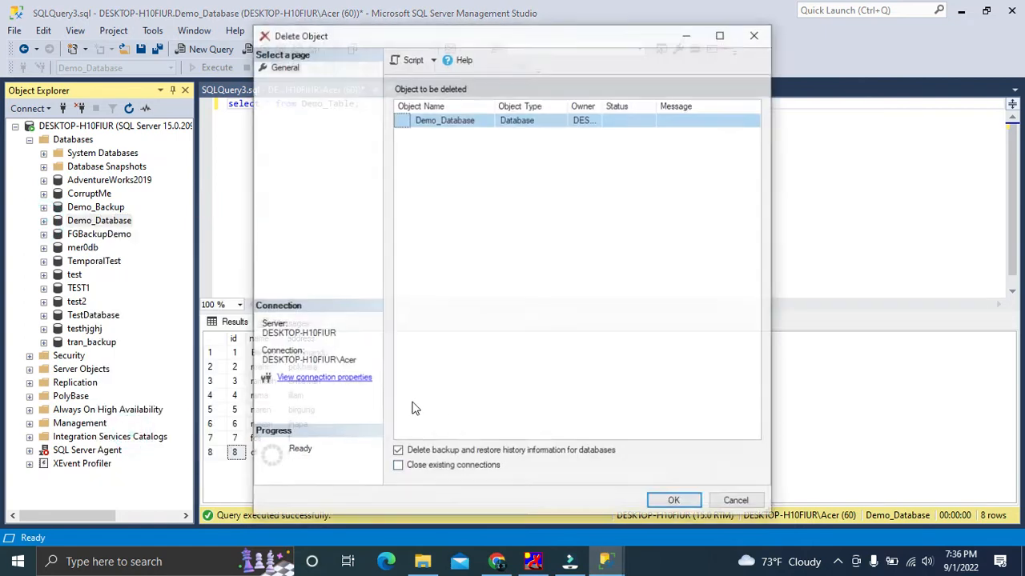
left_click(658, 503)
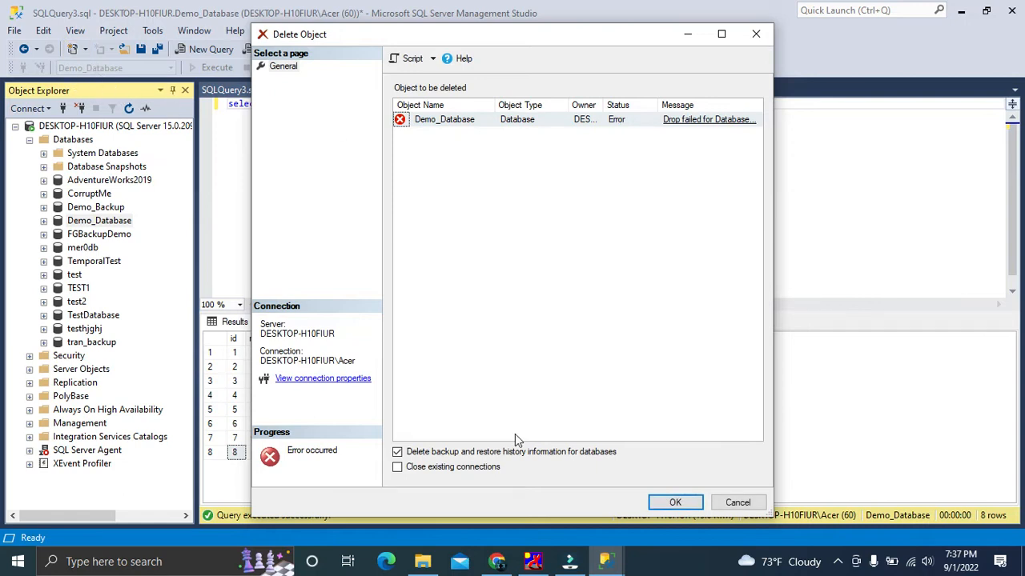
left_click(397, 467)
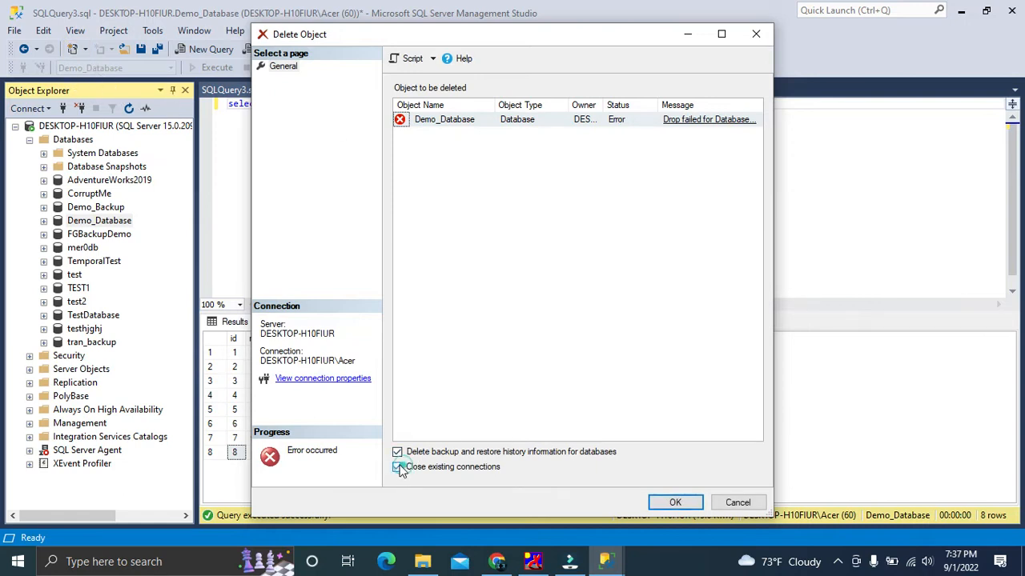
left_click(675, 503)
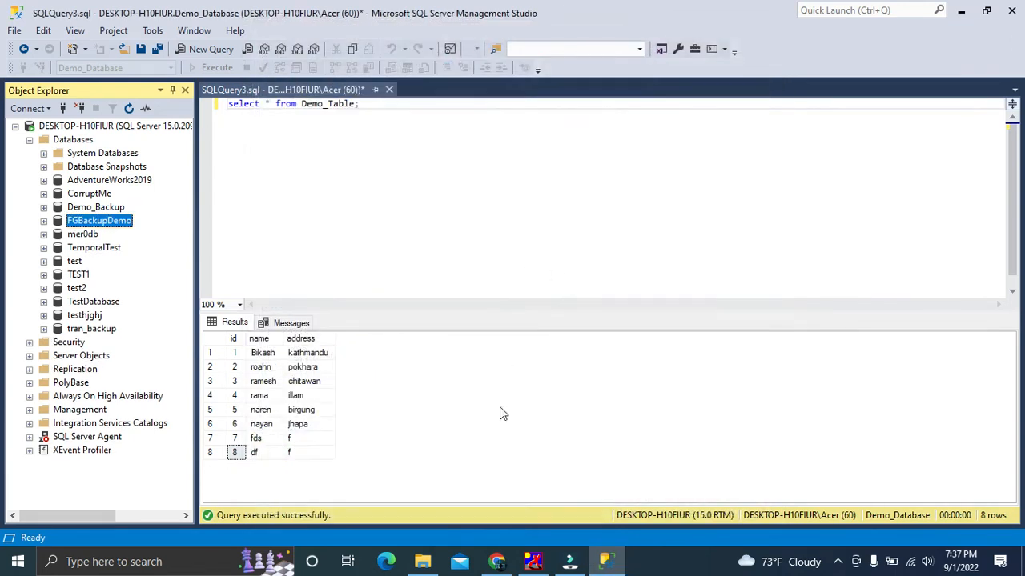
Start a database restore from the Databases folder and set its source to Device
left_click(70, 142)
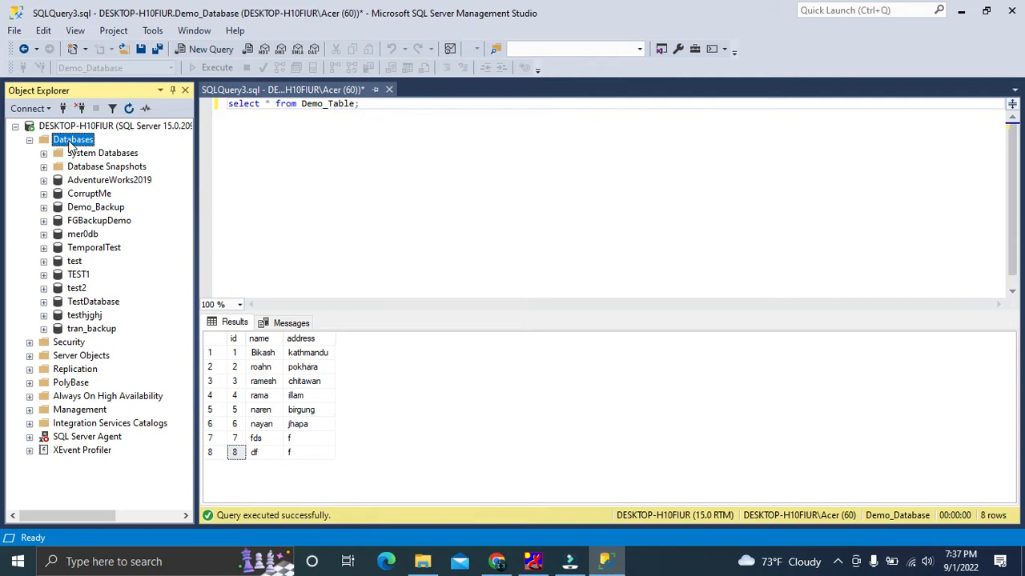
right_click(72, 144)
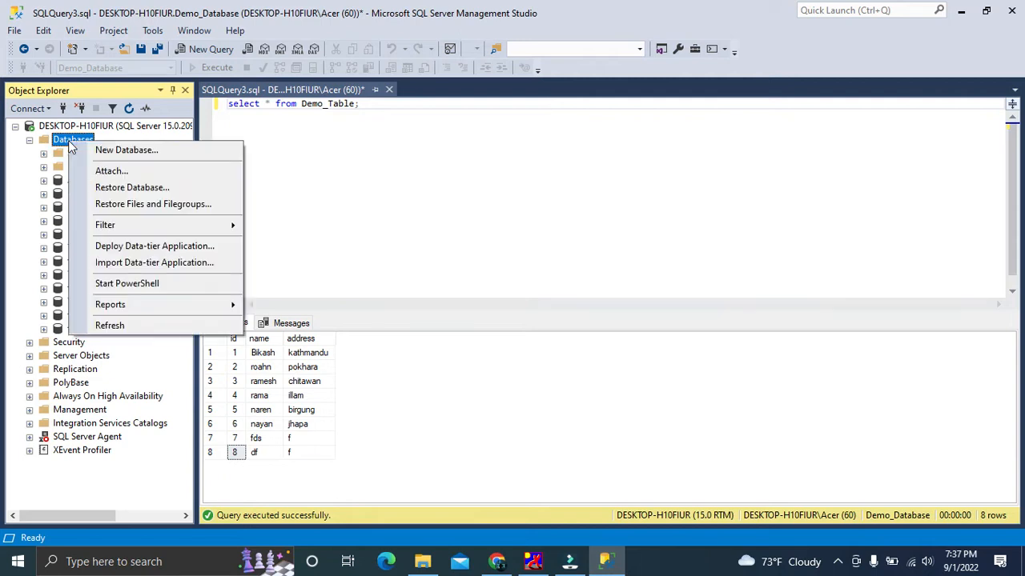
left_click(140, 188)
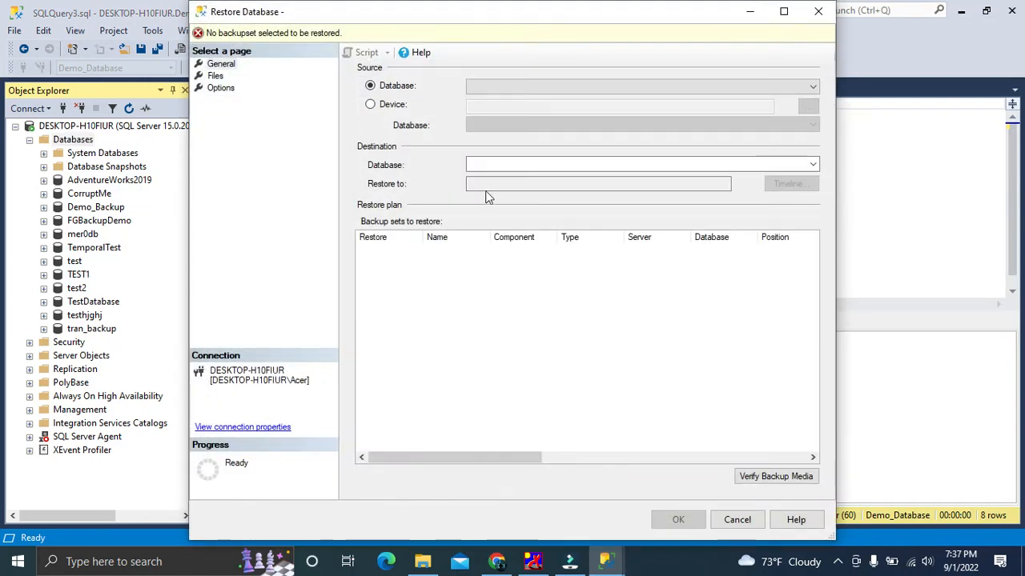
left_click(370, 106)
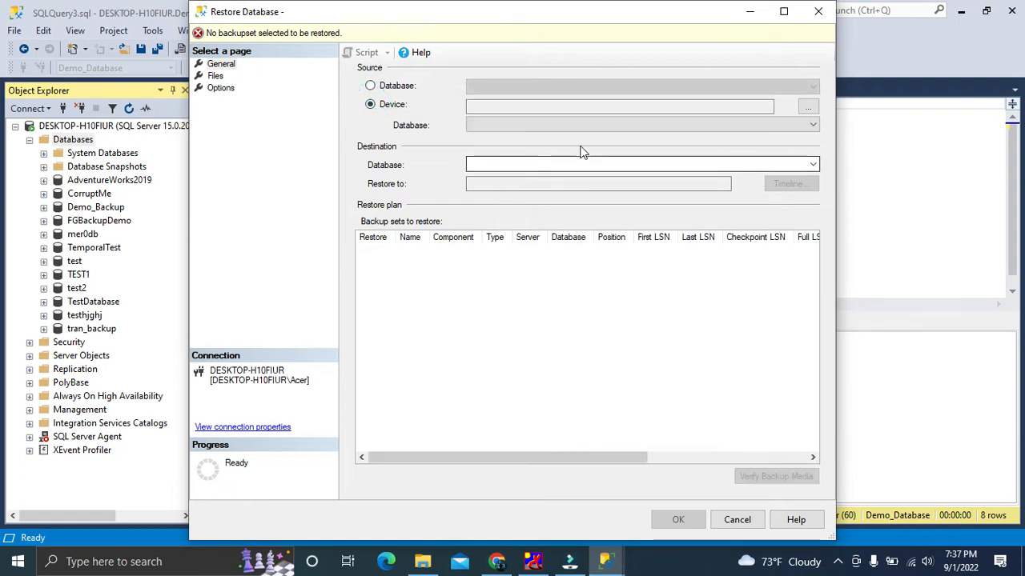
left_click(371, 85)
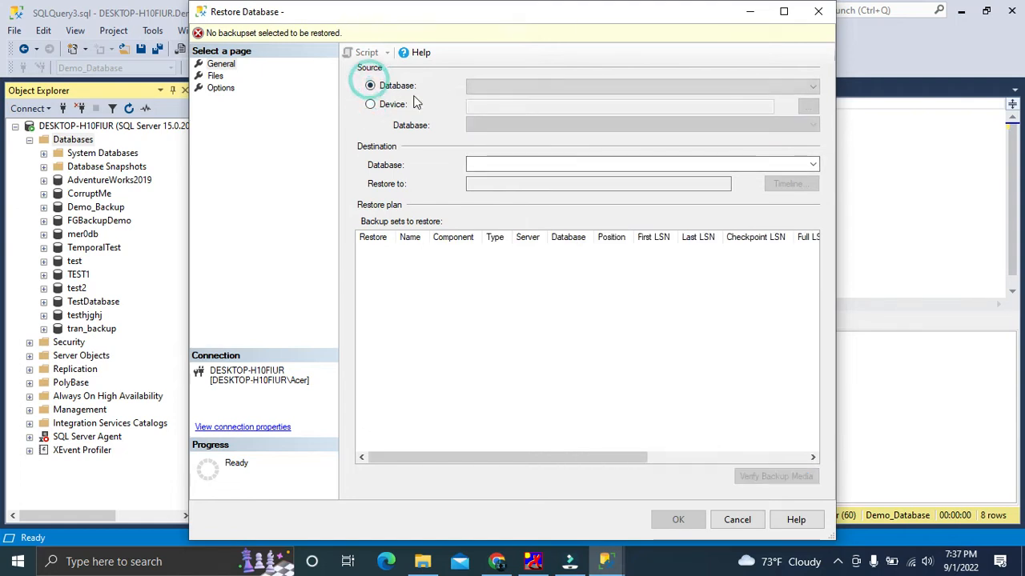
left_click(815, 87)
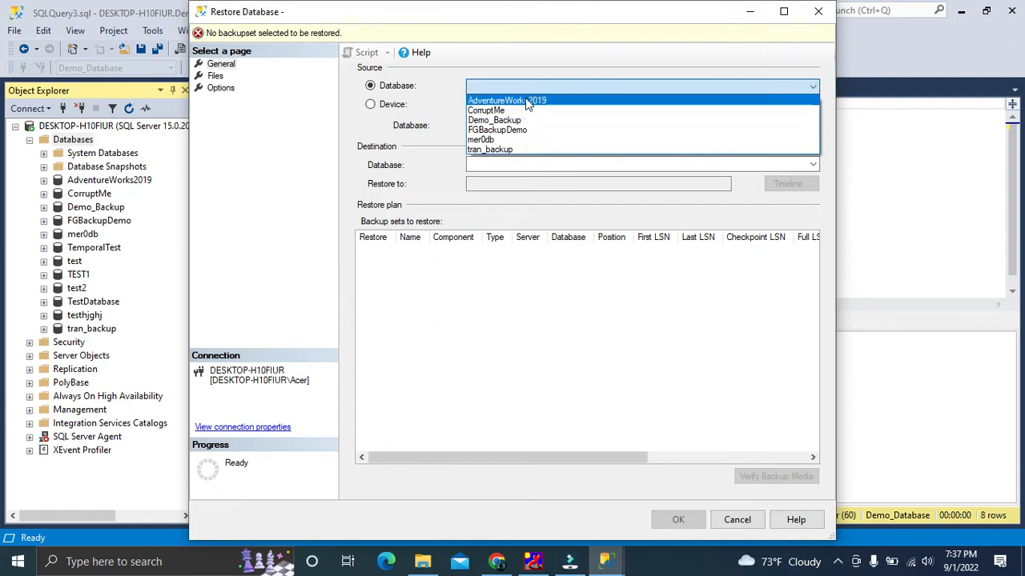
left_click(369, 105)
left_click(370, 105)
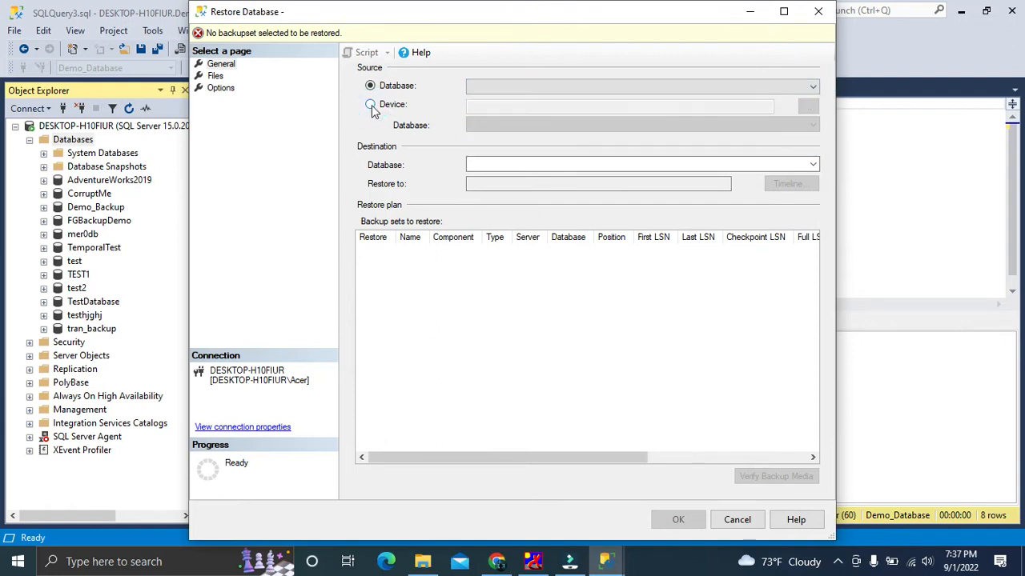
Open the backup device selection for the restore source and set the backup media type to File
left_click(808, 106)
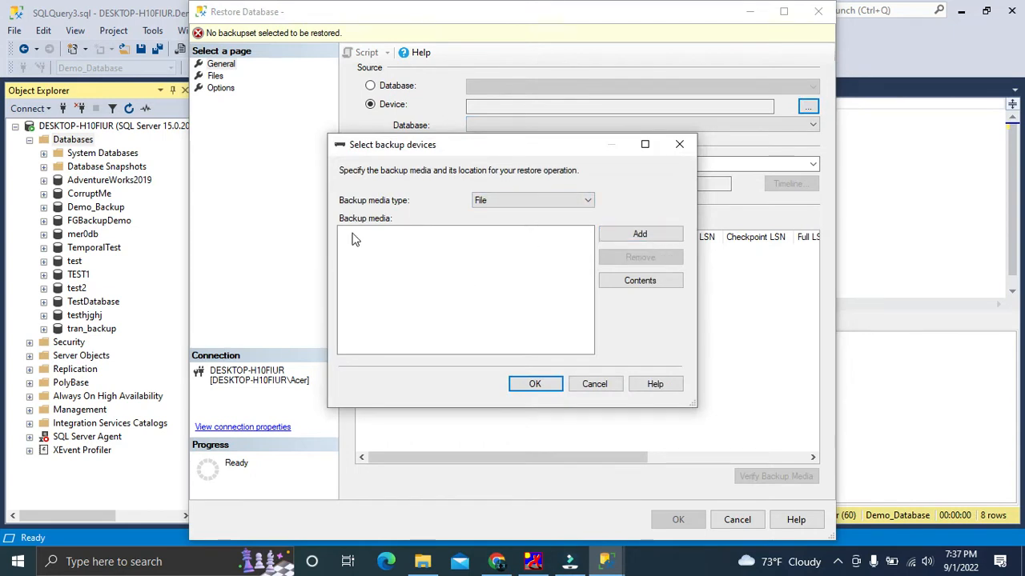
left_click(552, 201)
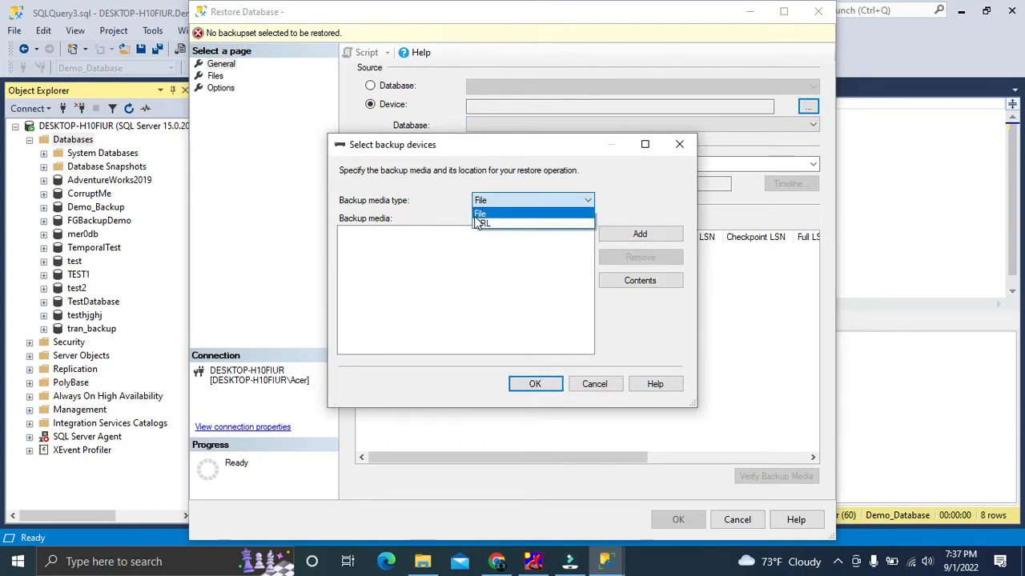
left_click(503, 225)
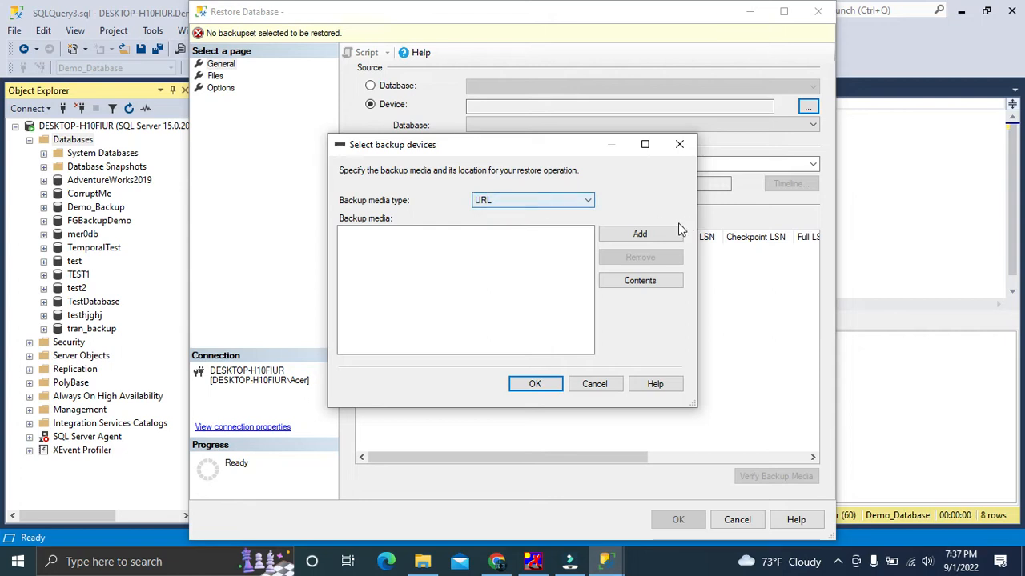
left_click(524, 203)
left_click(507, 216)
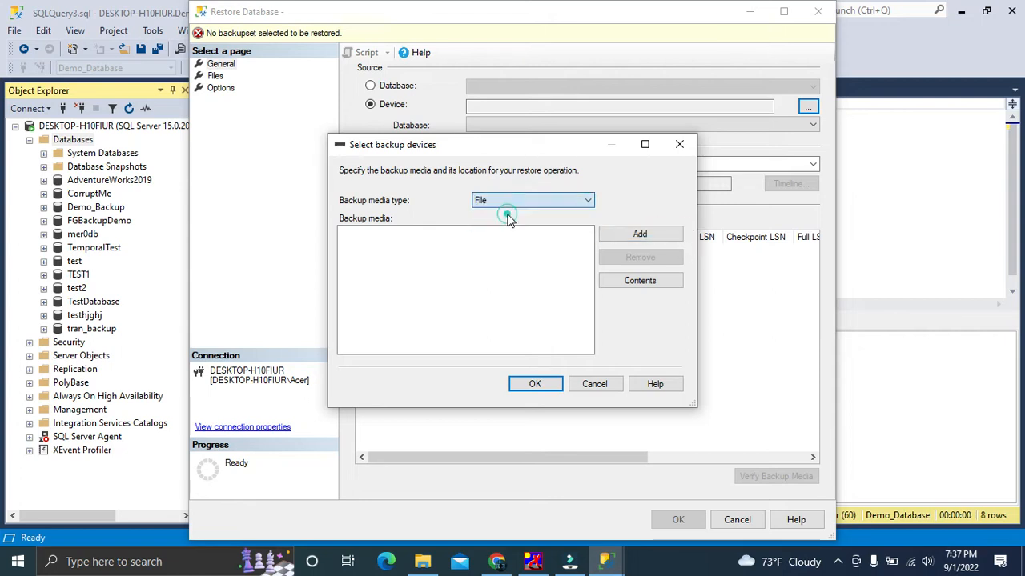
Add Demo_Backup.bak from the bak folder on drive E as the backup media and accept it as the restore source
left_click(650, 233)
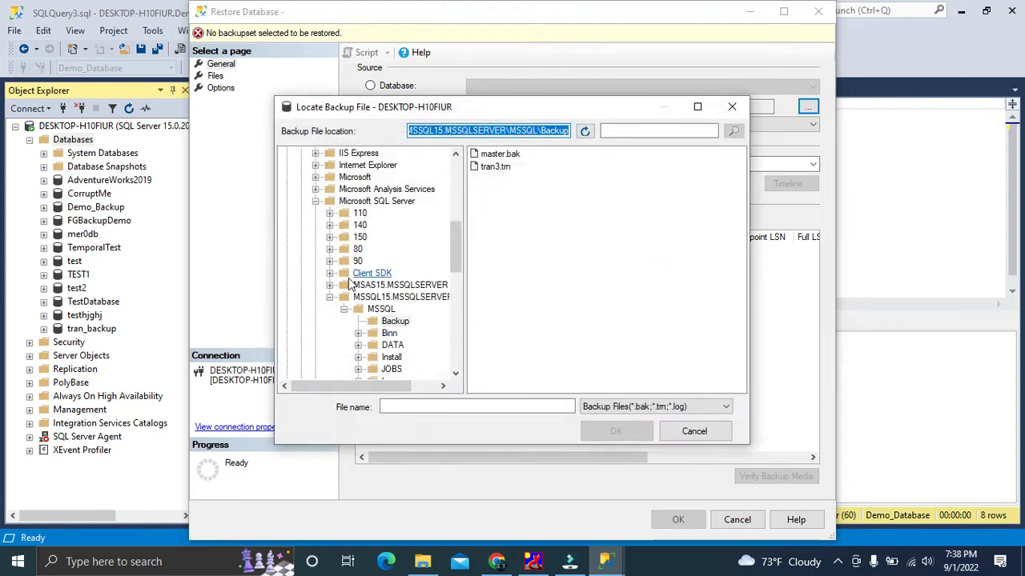
scroll(452, 240, "down", 10)
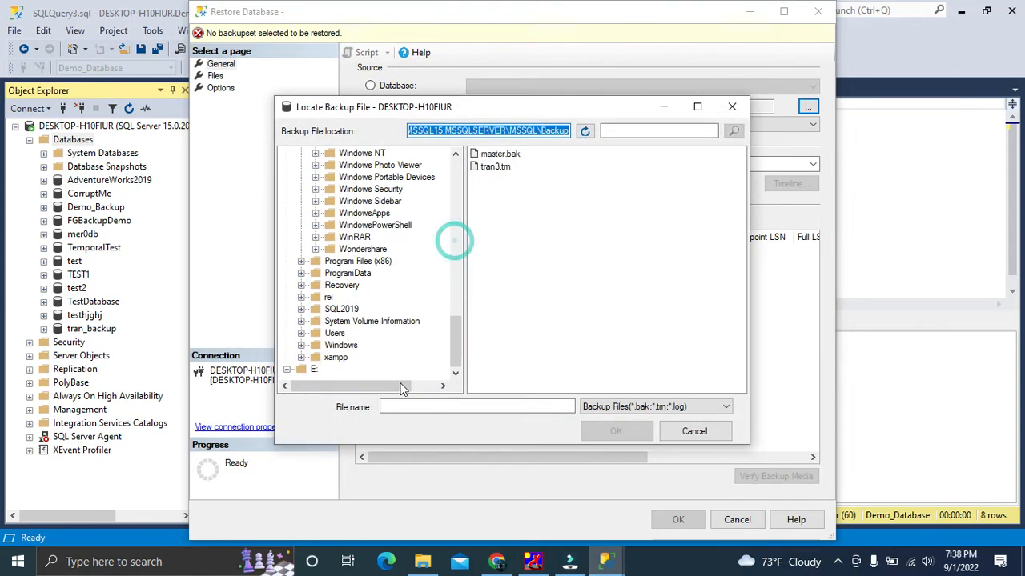
left_click(287, 370)
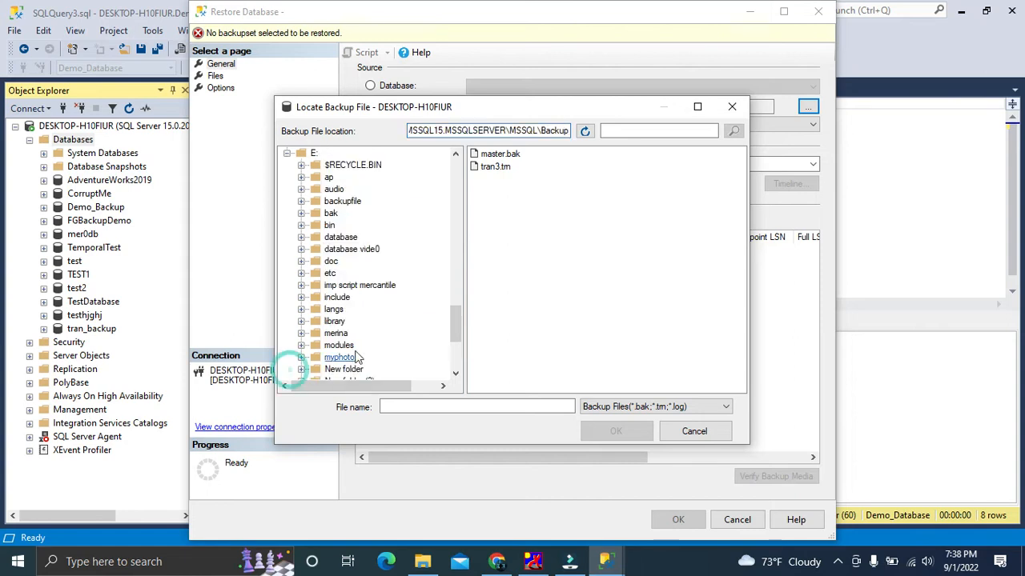
left_click(331, 216)
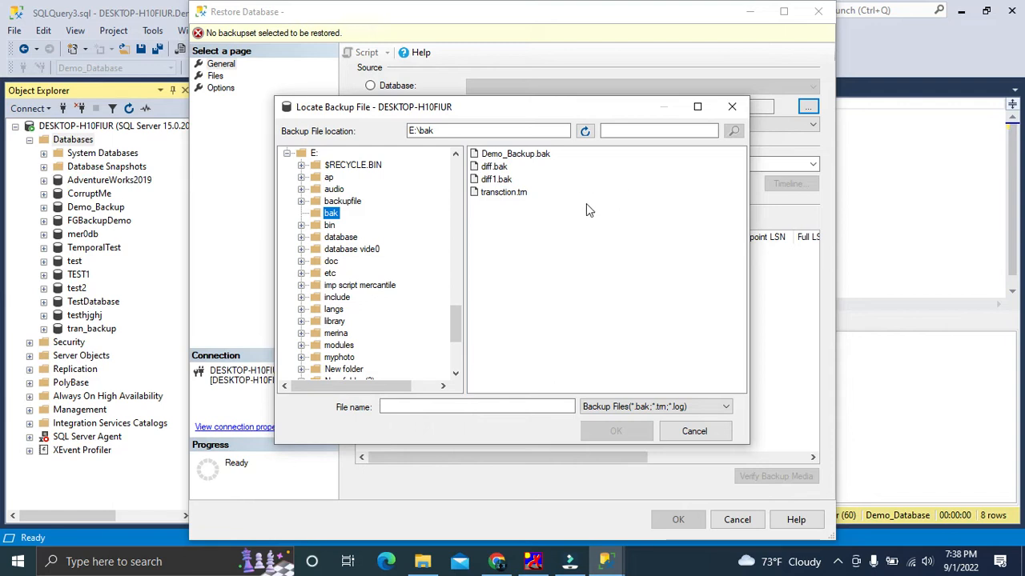
left_click(509, 155)
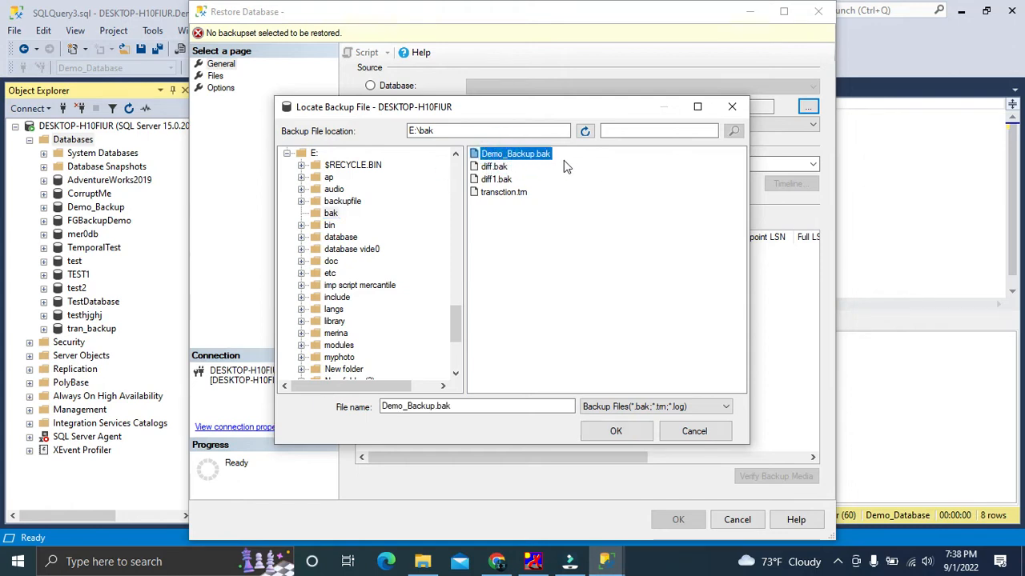
left_click(613, 432)
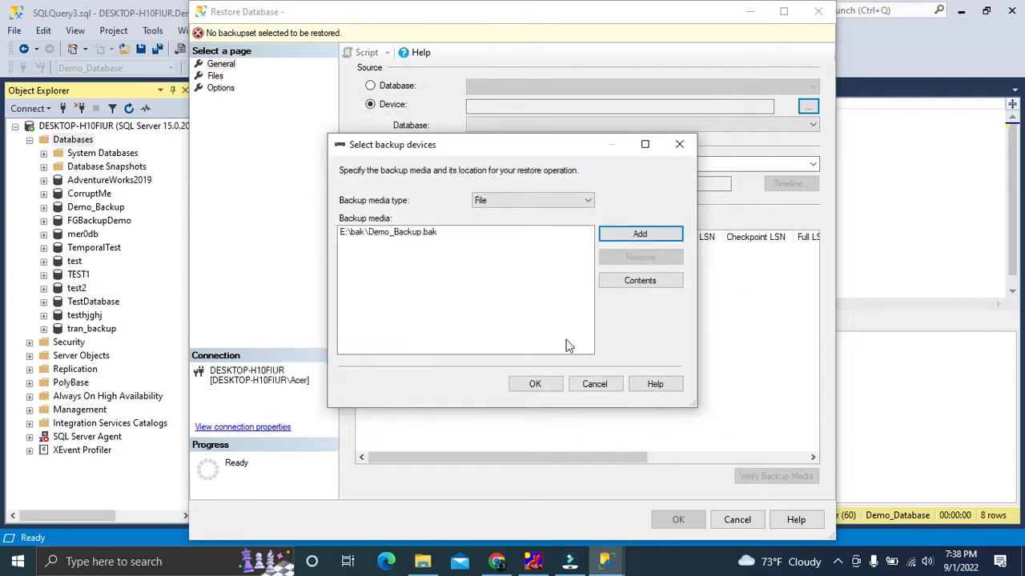
left_click(442, 233)
left_click(528, 385)
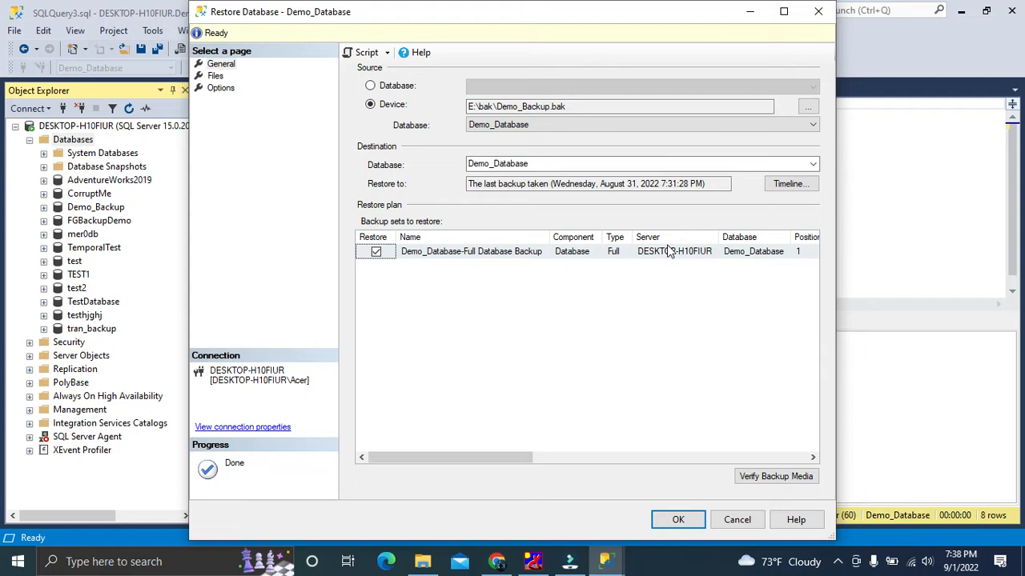
Examine the listed full backup set's details, including its start and finish dates, size, user name and expiration
left_click_drag(720, 237, 673, 237)
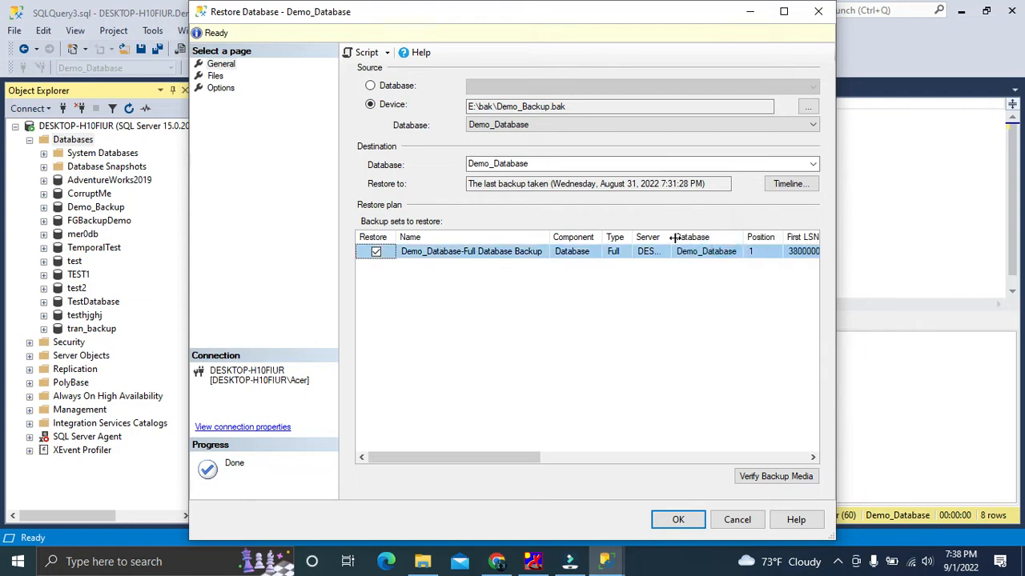
left_click_drag(741, 232, 678, 236)
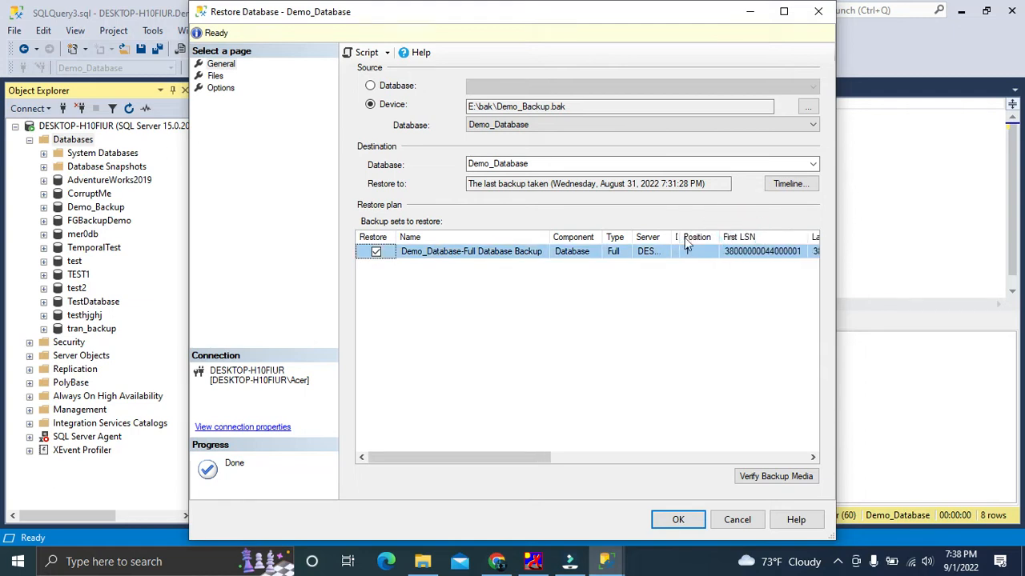
left_click_drag(473, 457, 678, 469)
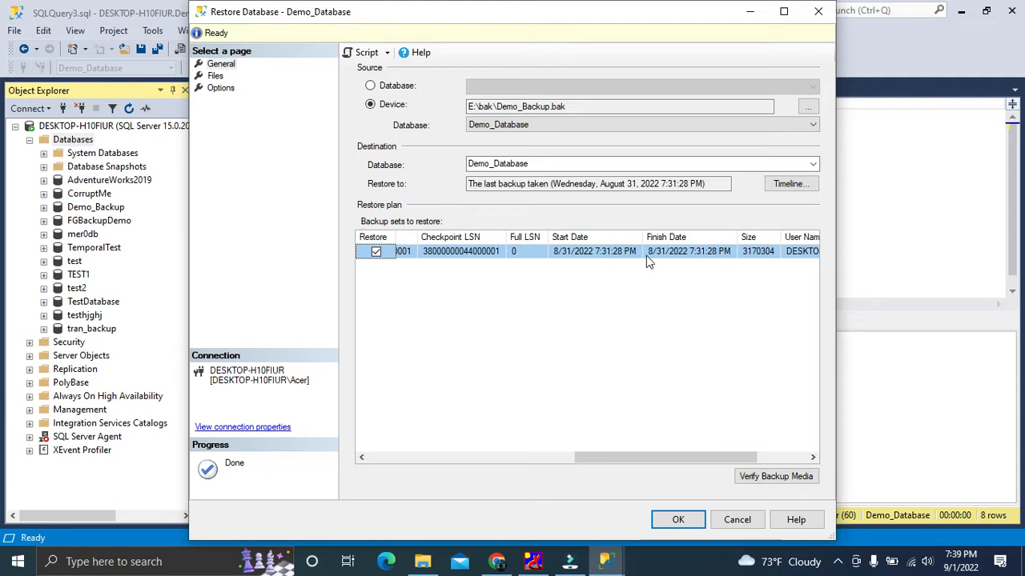
left_click_drag(640, 457, 690, 458)
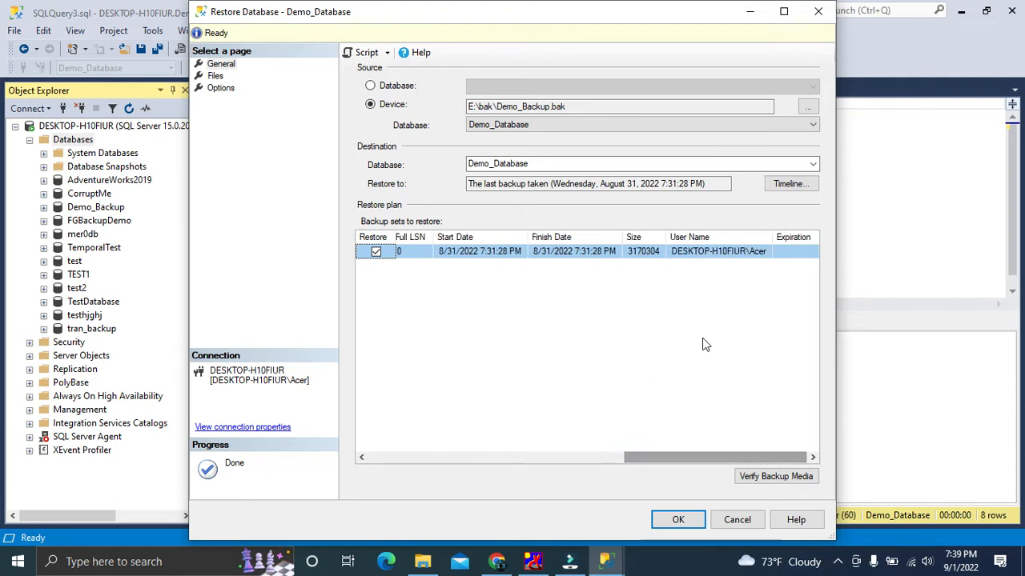
left_click(796, 254)
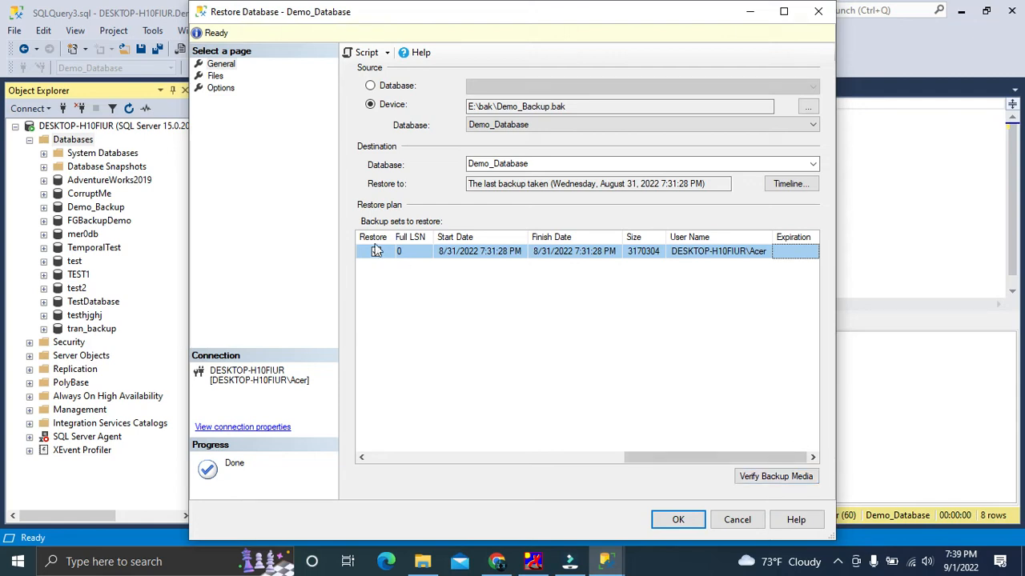
Enable relocating all database files to a folder and check the full paths of the data and log file folders
left_click(214, 77)
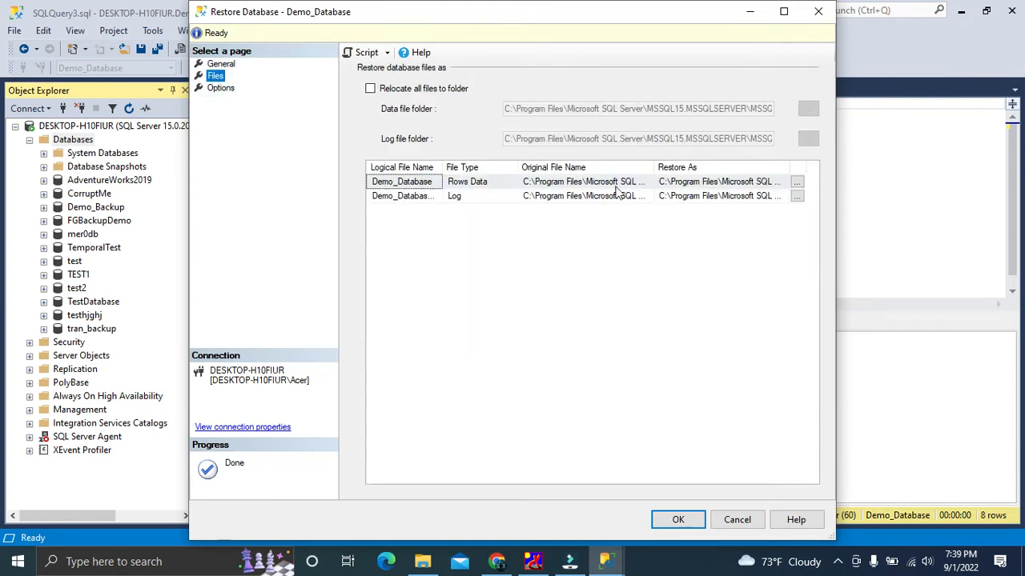
left_click(369, 88)
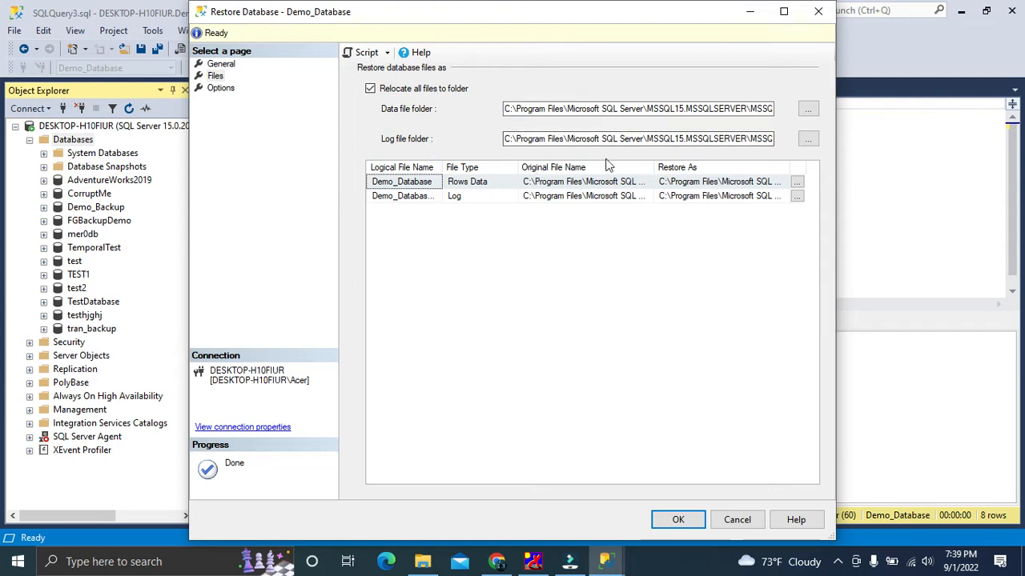
left_click(751, 109)
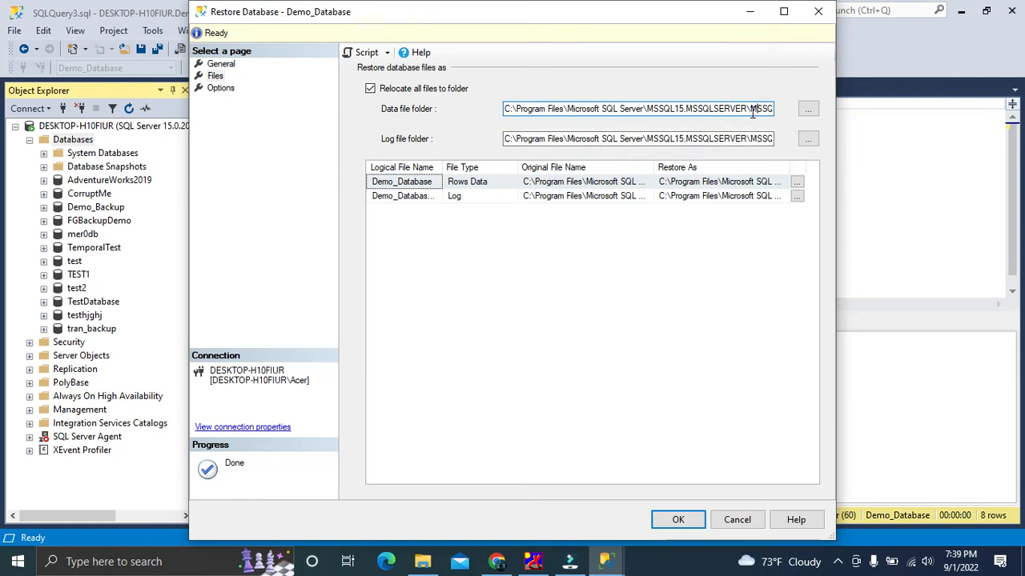
key("End")
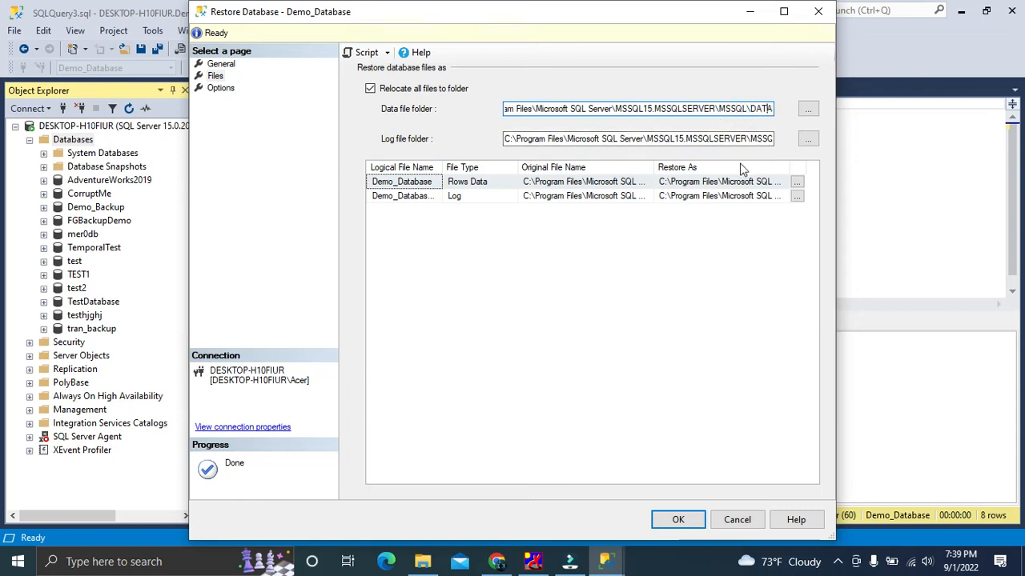
left_click(747, 140)
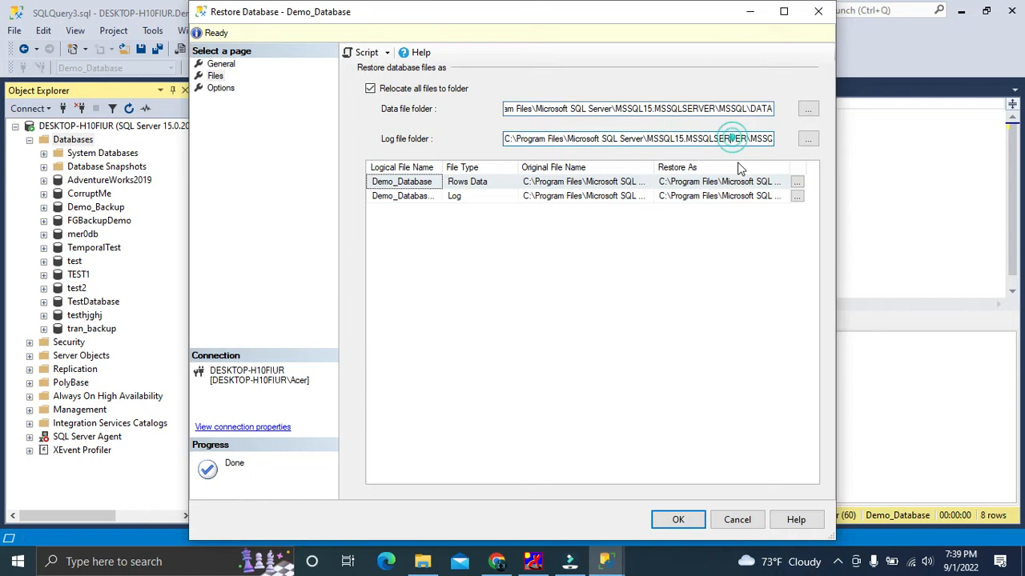
key("Right")
key("Right")
key("Right")
key("Right")
key("Right")
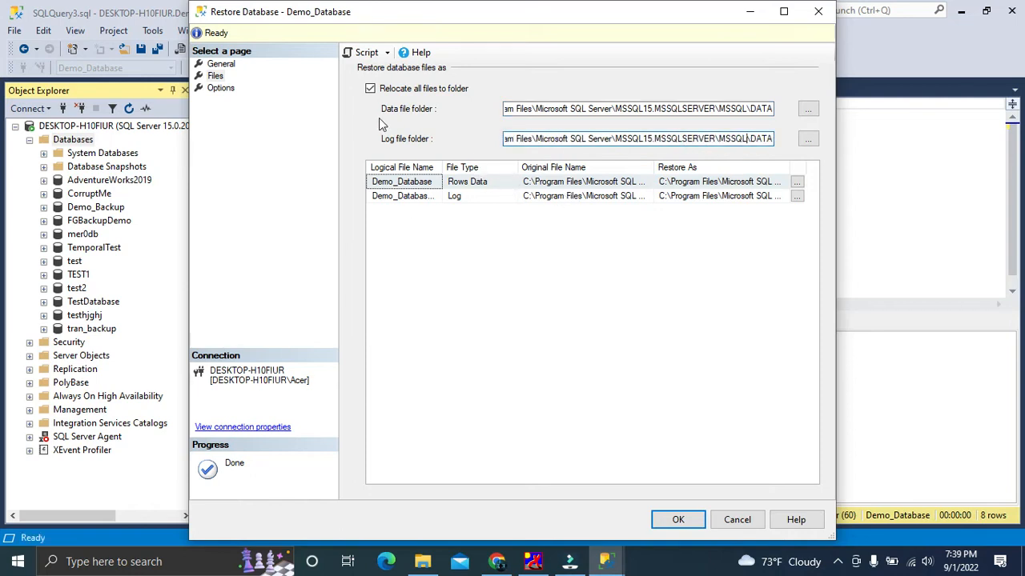
Check the Rows Data file's restore location without changing it and go to the restore options
left_click(610, 184)
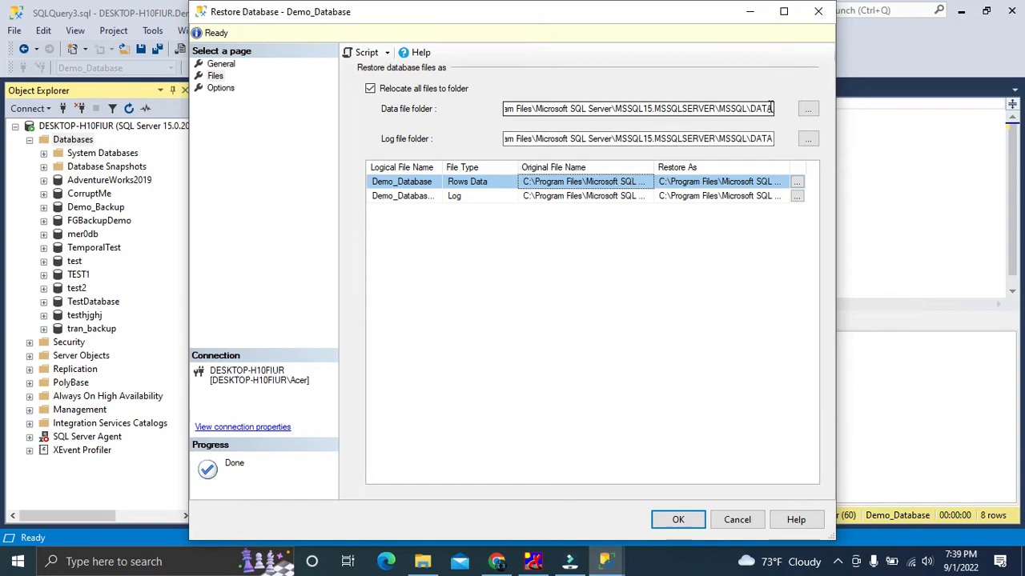
left_click(797, 183)
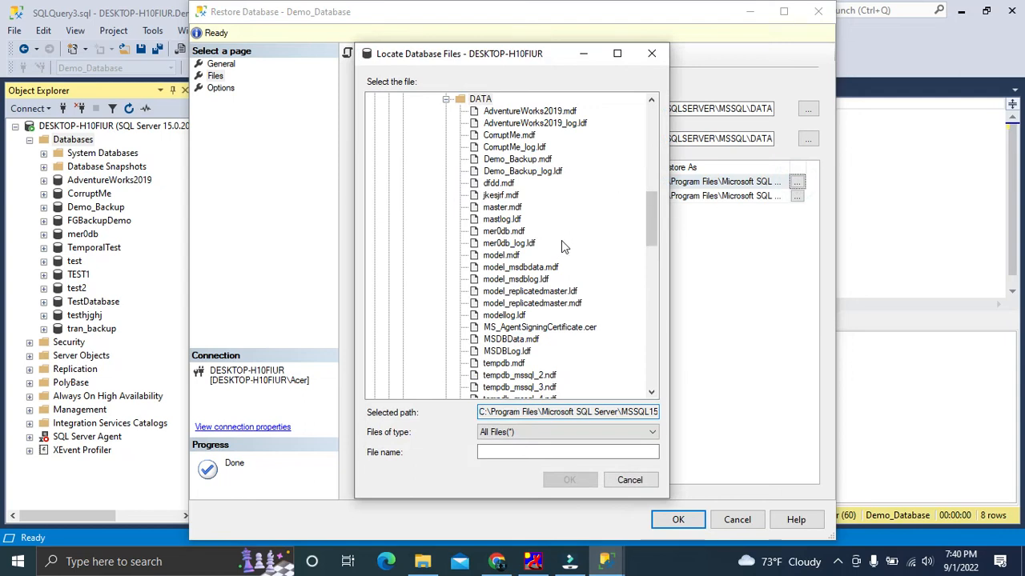
left_click(644, 58)
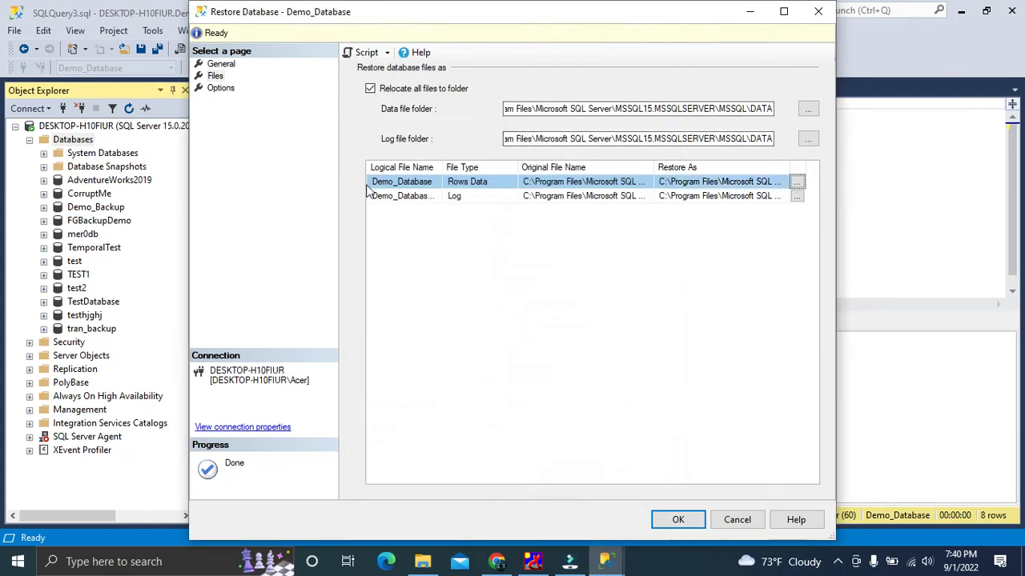
left_click(222, 89)
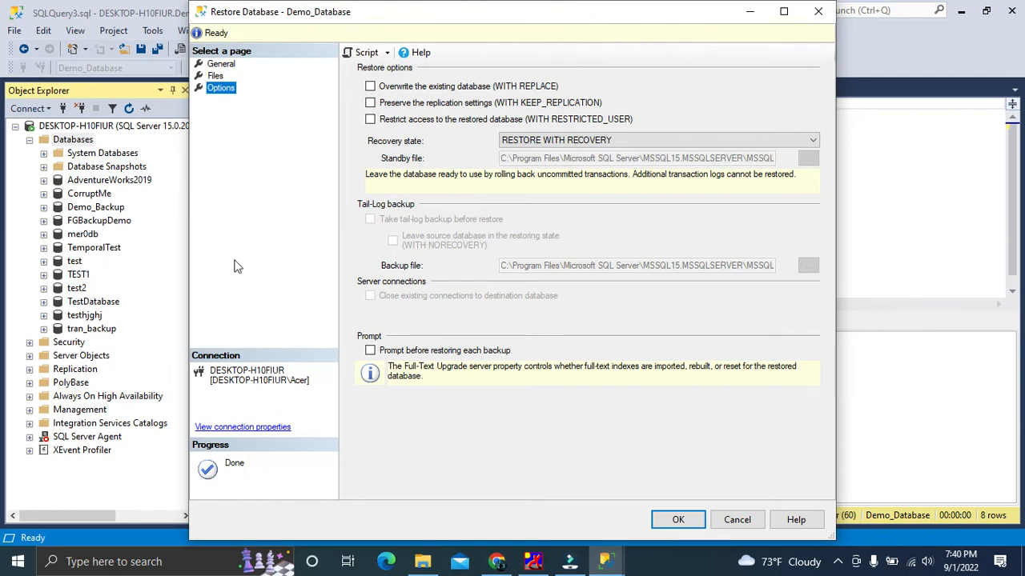
left_click(373, 87)
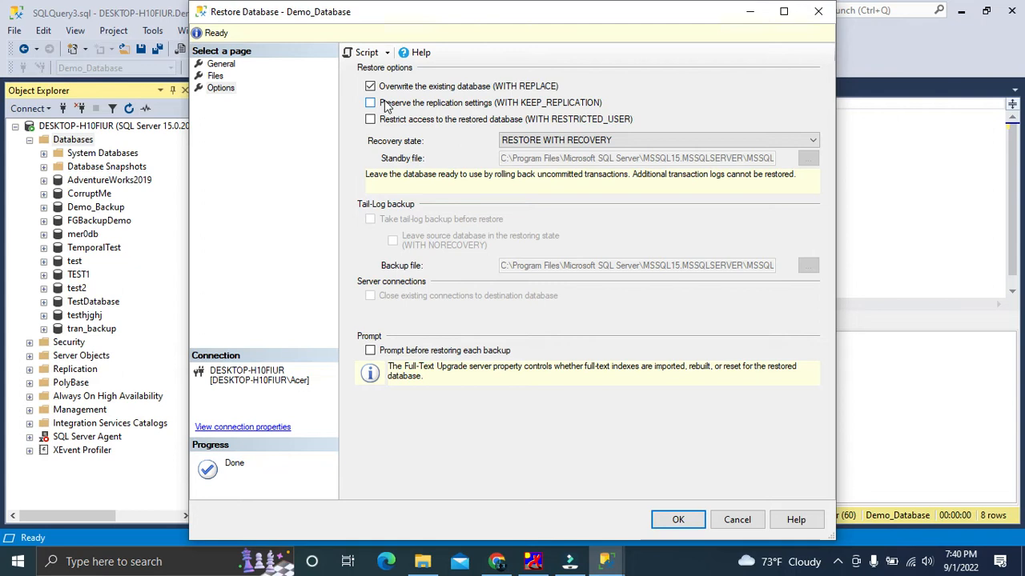
left_click(370, 103)
left_click(370, 119)
left_click(369, 103)
left_click(370, 85)
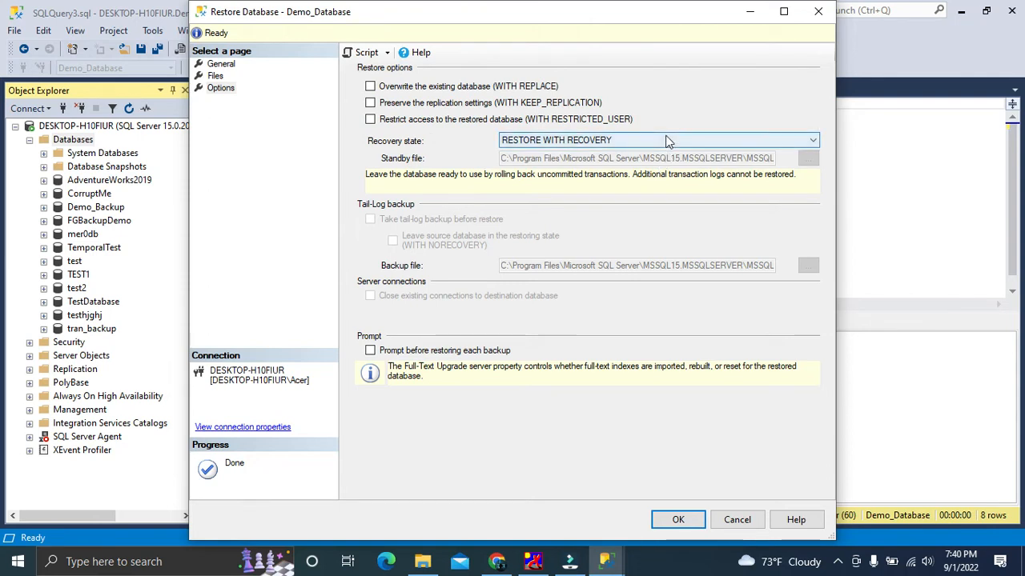
Review the available recovery states and compare them with the backup files in the bak folder on drive E
left_click(564, 142)
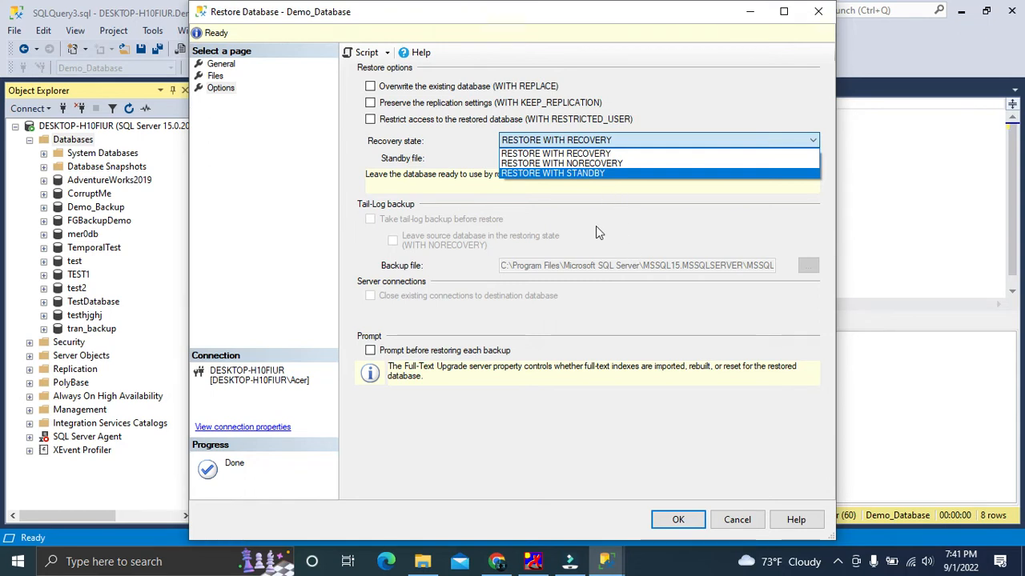
left_click(423, 561)
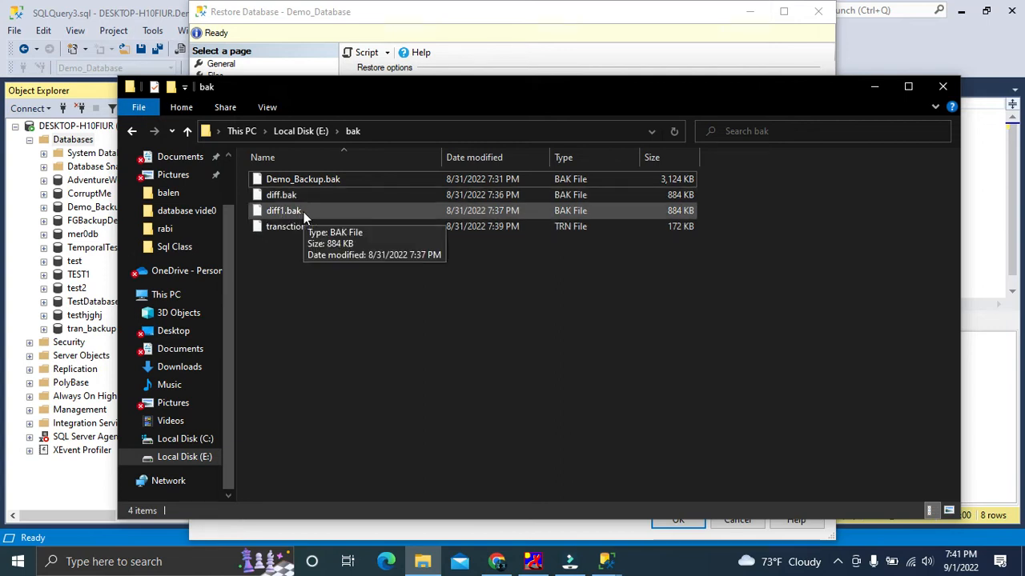
left_click(872, 88)
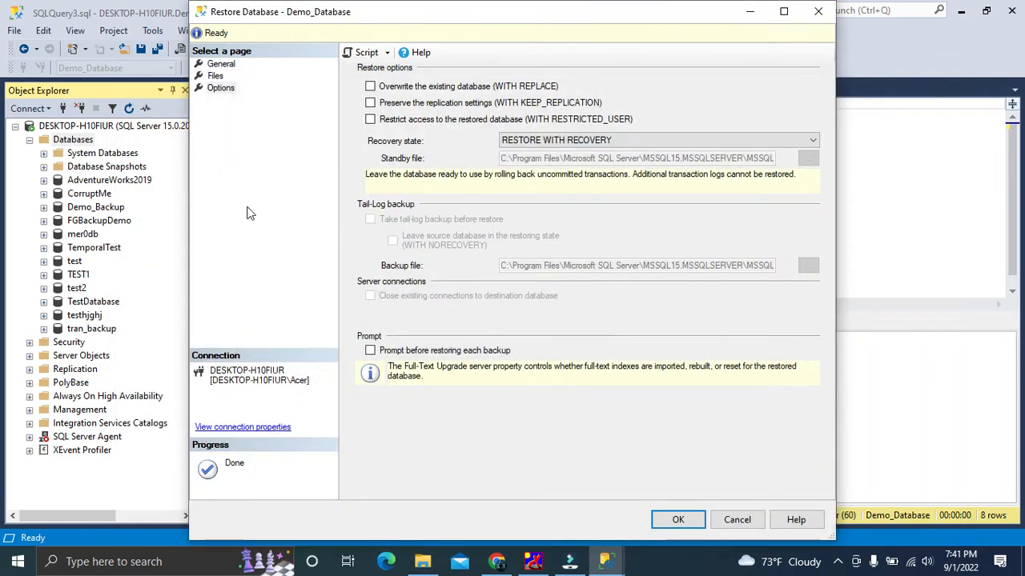
Set the recovery state to RESTORE WITH NORECOVERY and run the restore of Demo_Database
left_click(556, 140)
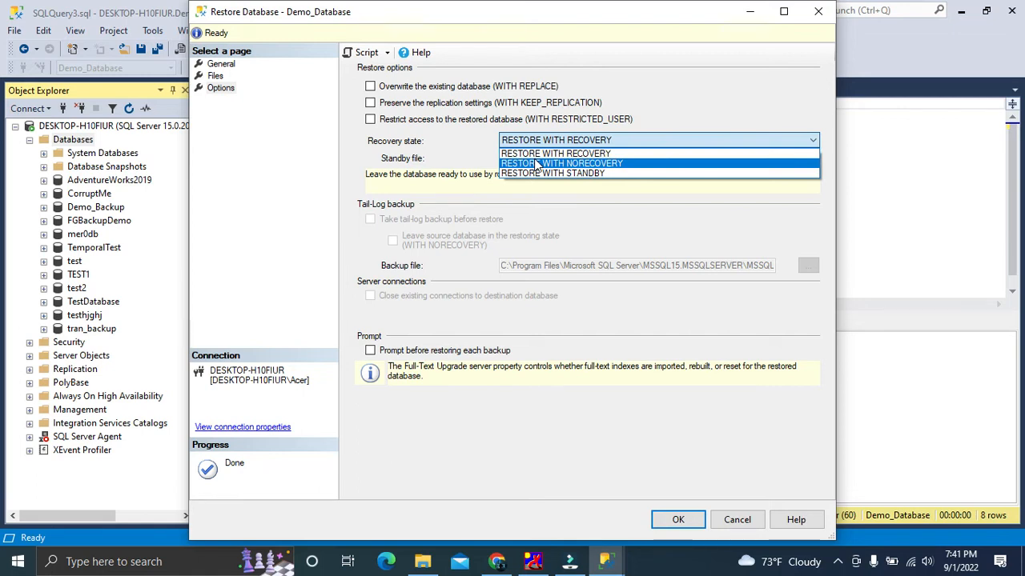
left_click(537, 164)
left_click(544, 142)
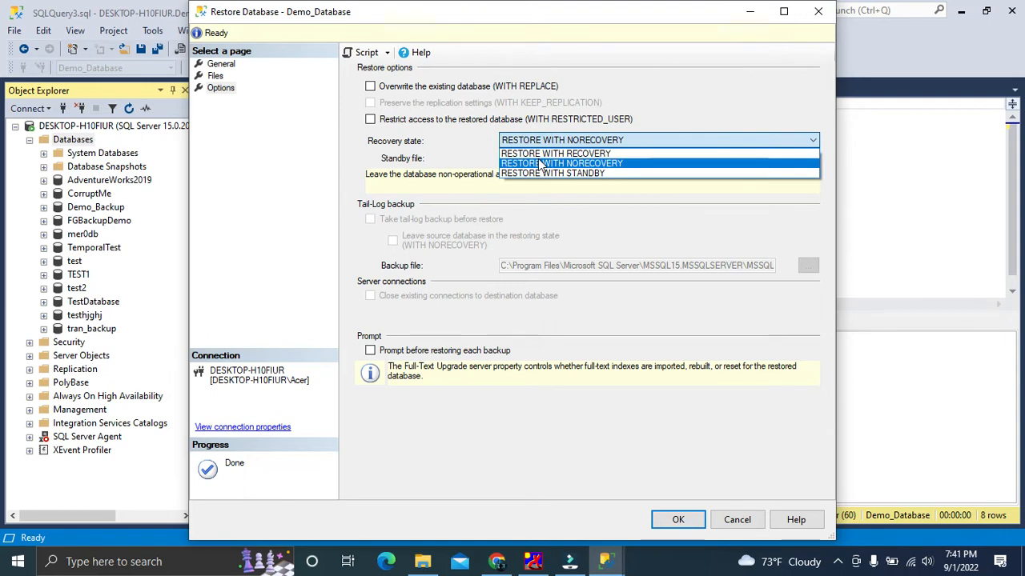
left_click(528, 162)
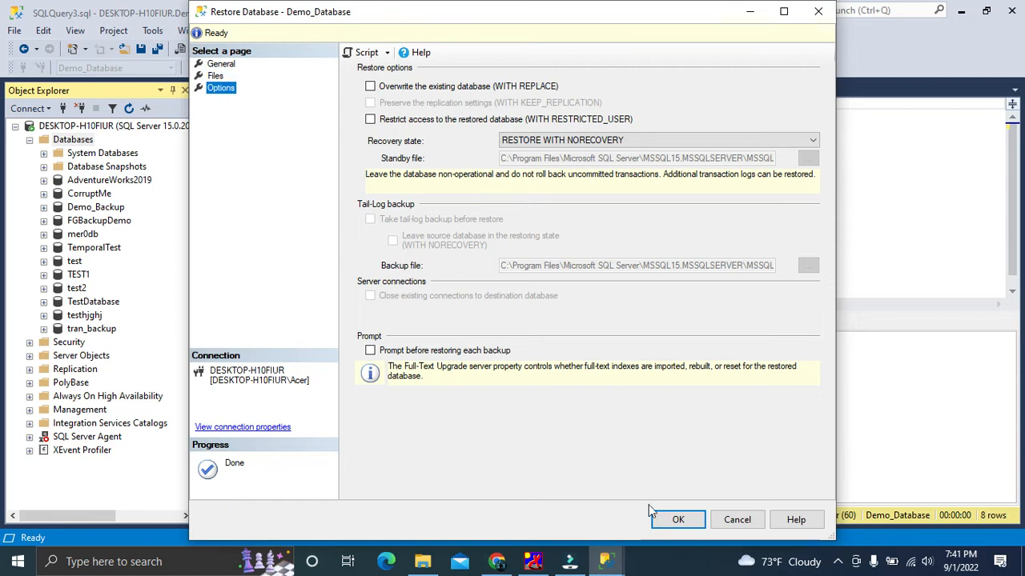
left_click(667, 518)
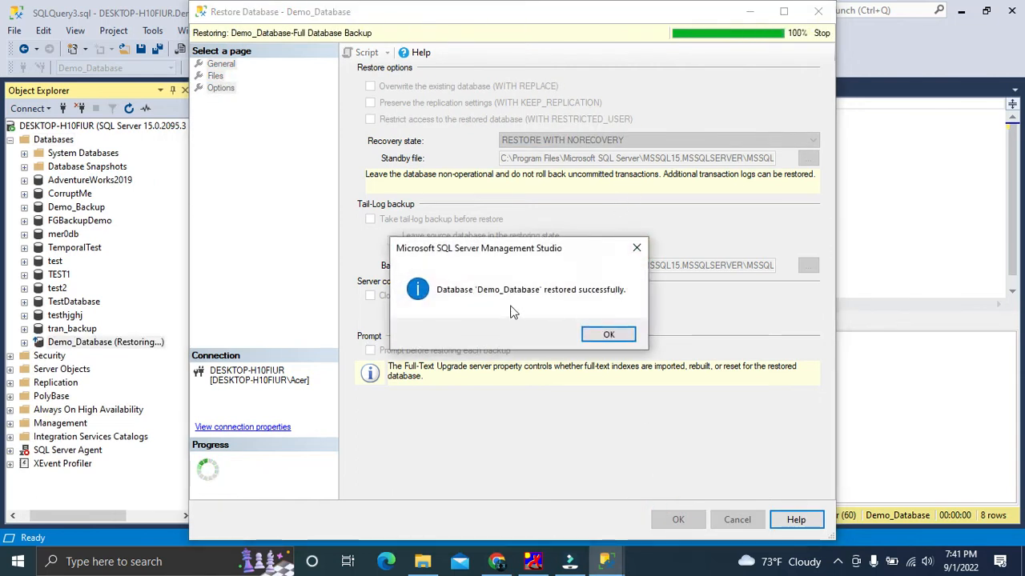
Close the restore confirmation and try to open the restoring Demo_Database in the database tree
left_click(610, 335)
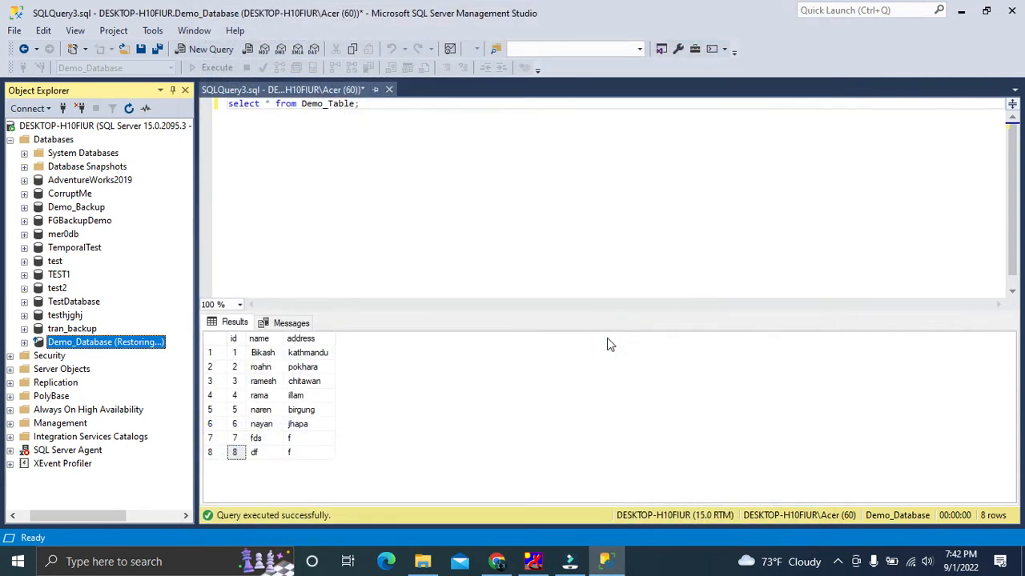
double_click(97, 346)
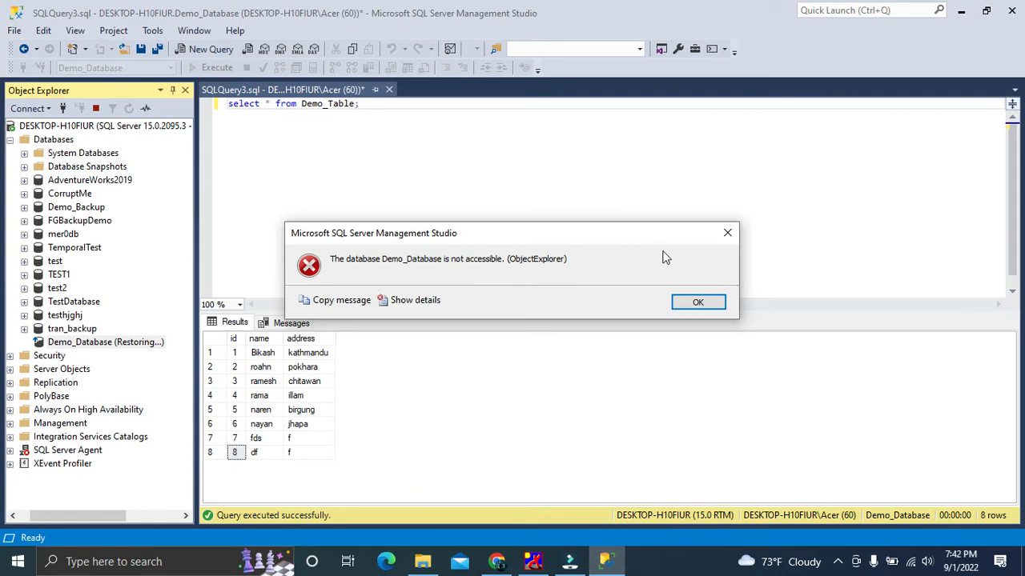
left_click(727, 233)
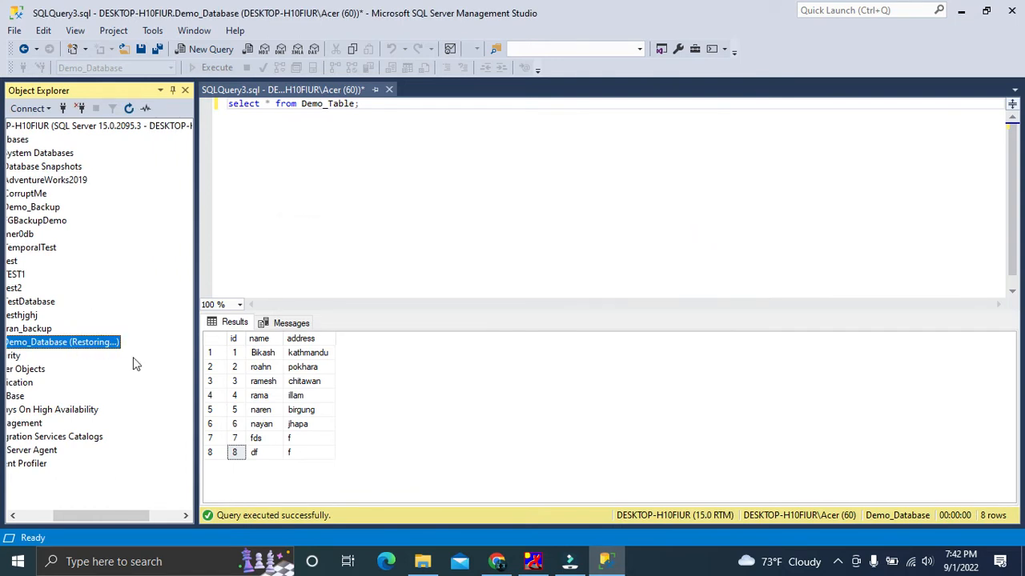
left_click_drag(142, 518, 108, 518)
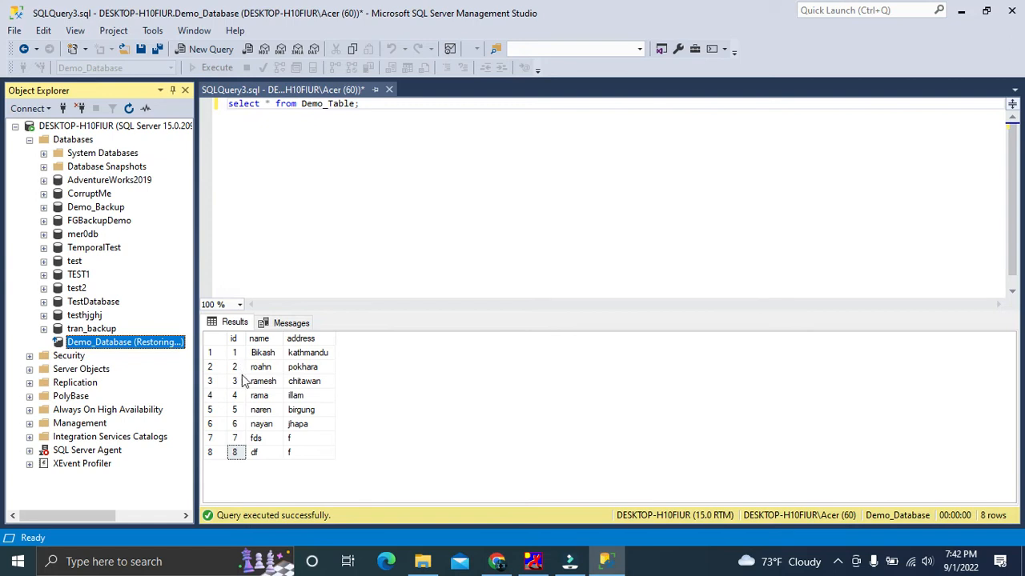
Check the backup files in the bak folder, then start a database restore of Demo_Database with a device as source
left_click(422, 561)
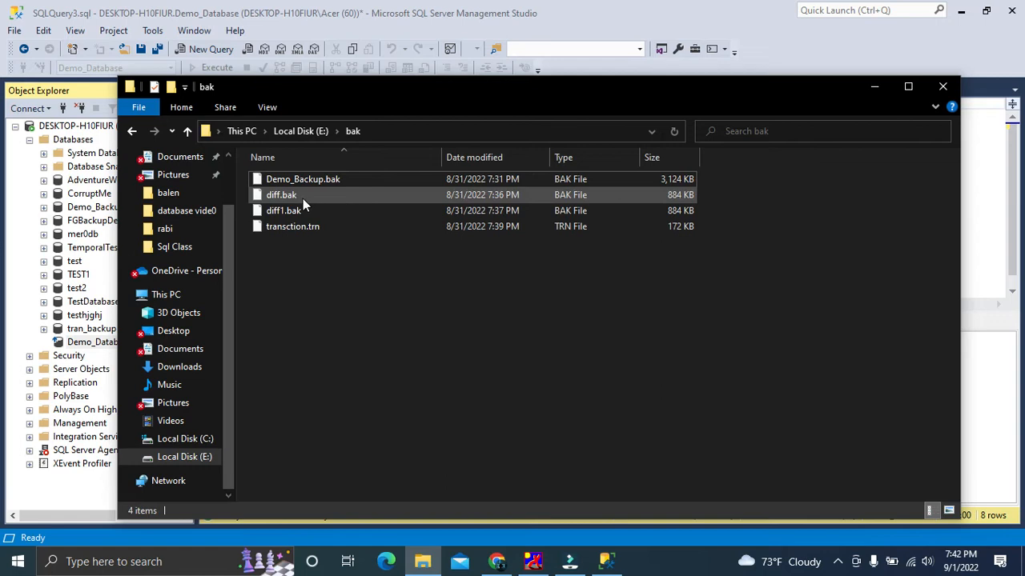
left_click(881, 91)
right_click(107, 345)
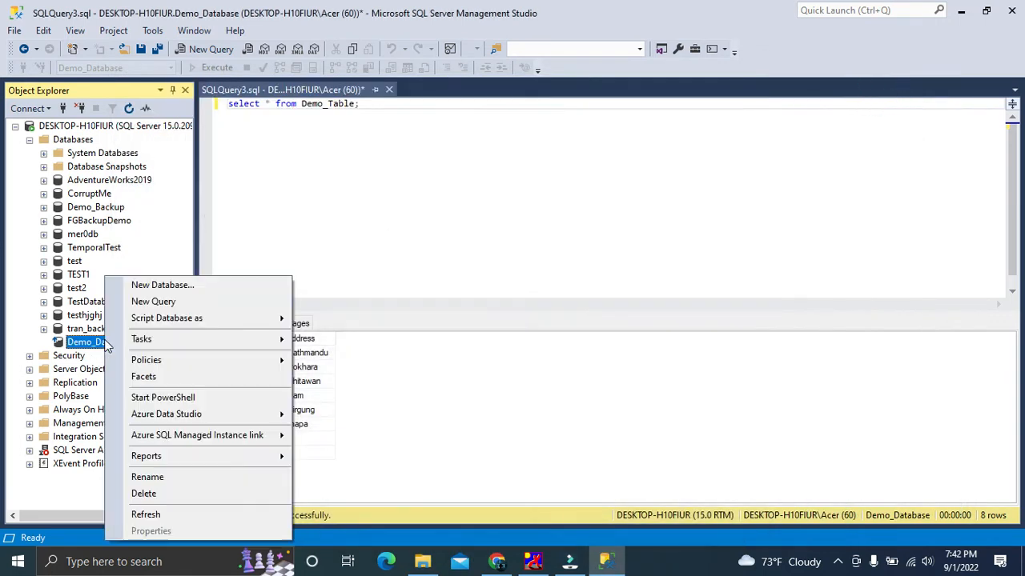
mouse_move(142, 339)
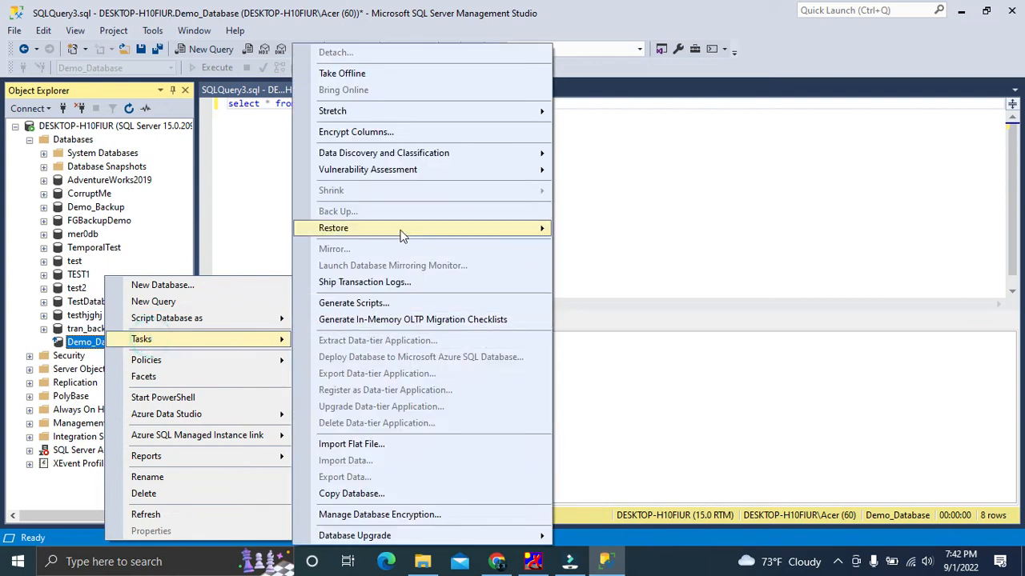
left_click(366, 229)
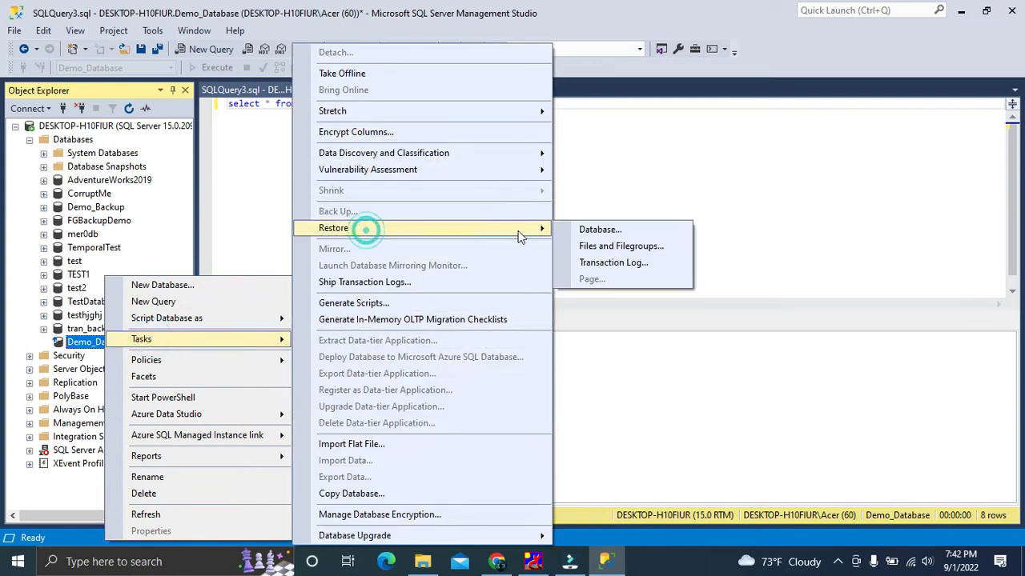
left_click(616, 232)
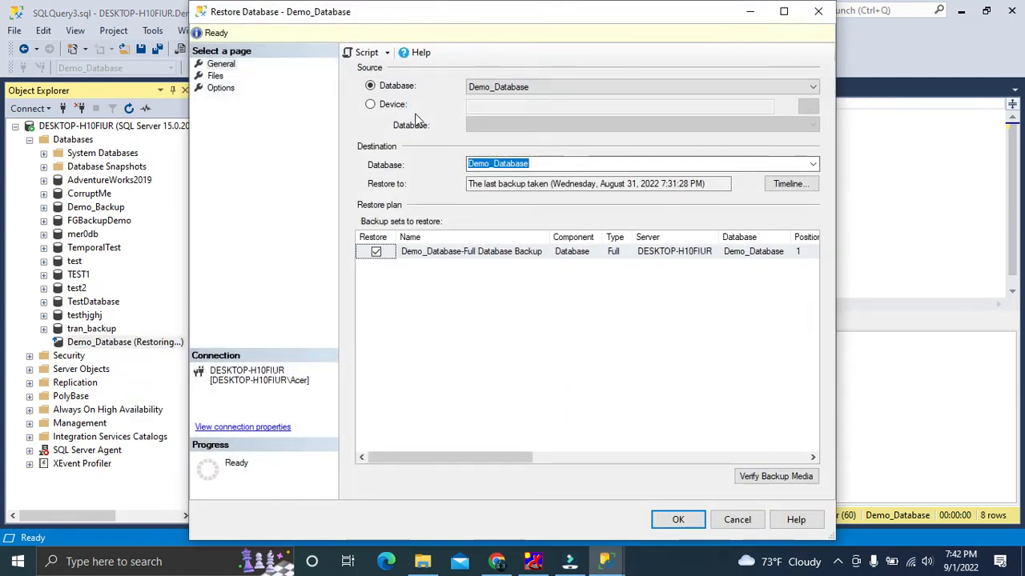
left_click(370, 105)
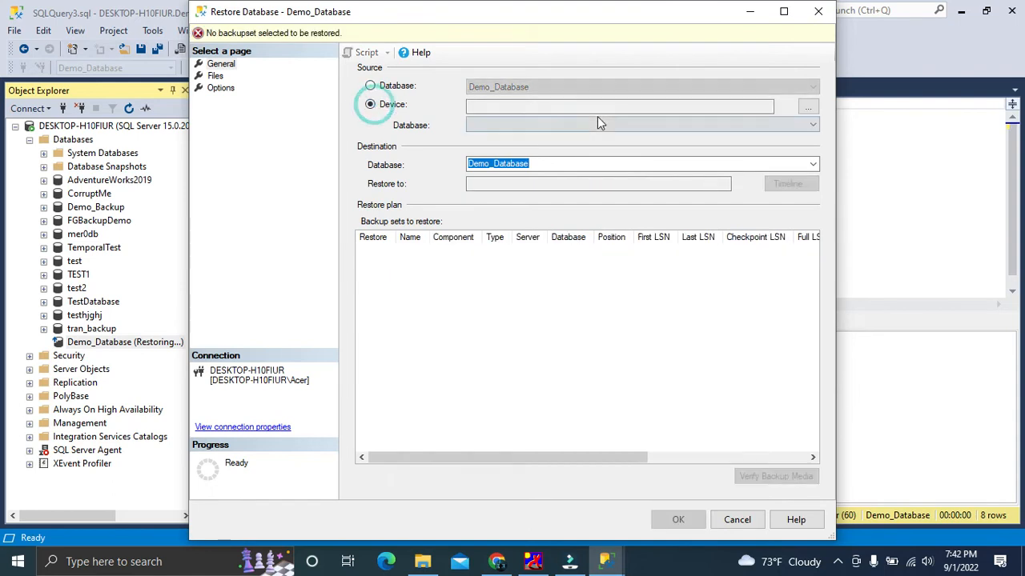
Choose the differential backup diff.bak from E:\bak as the restore's backup media
left_click(799, 122)
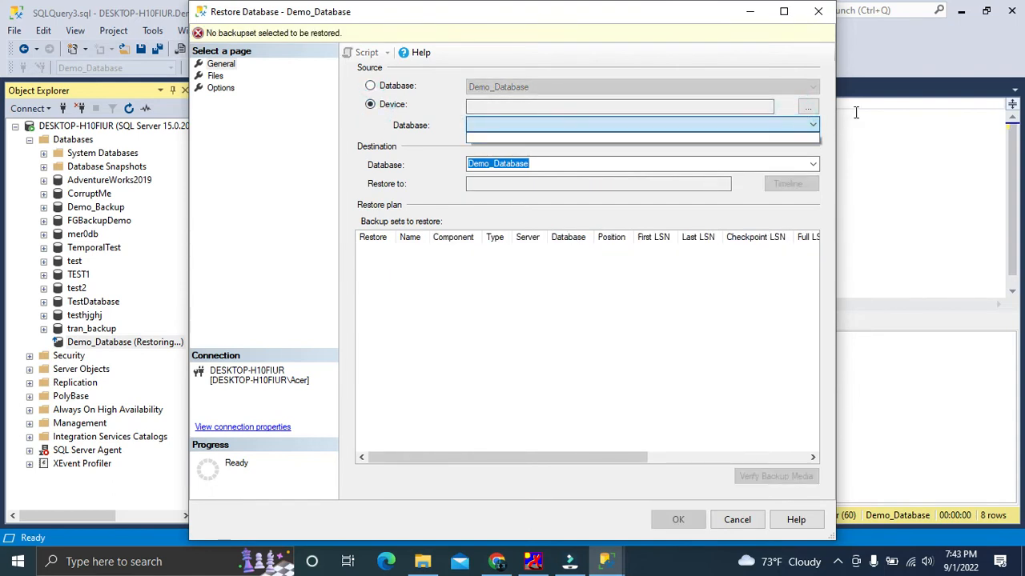
left_click(814, 109)
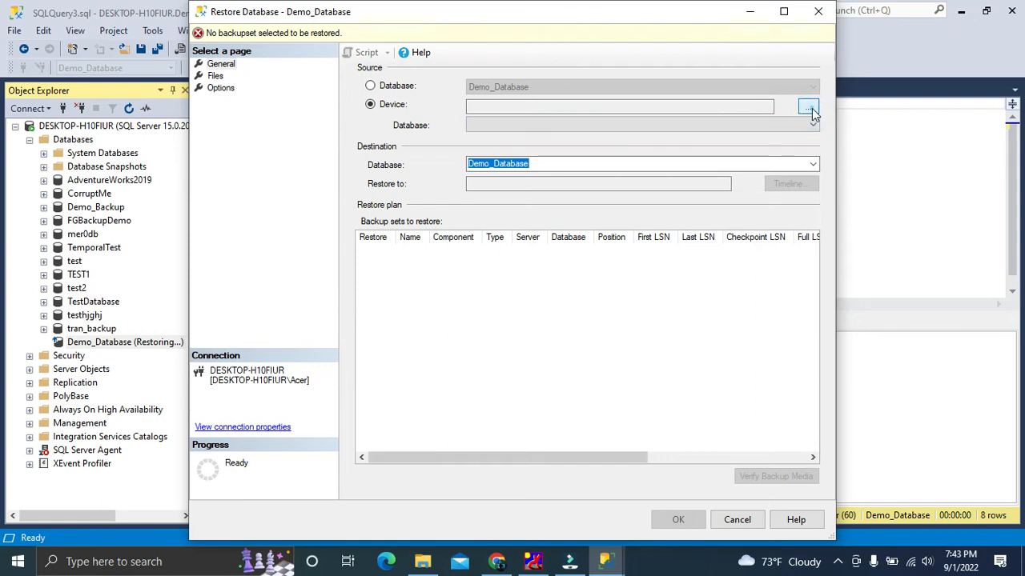
left_click(808, 109)
left_click(640, 233)
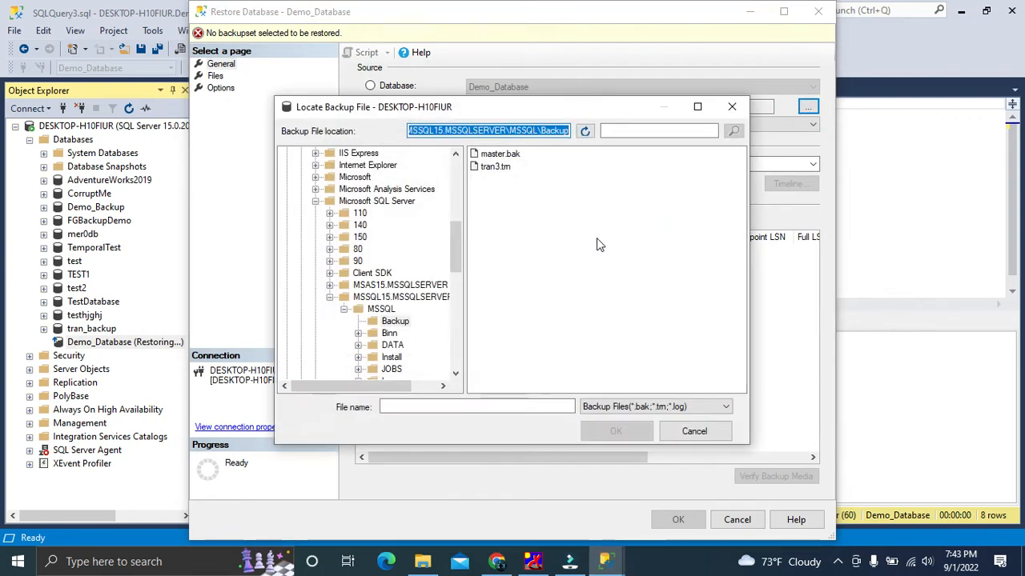
scroll(324, 285, "down", 10)
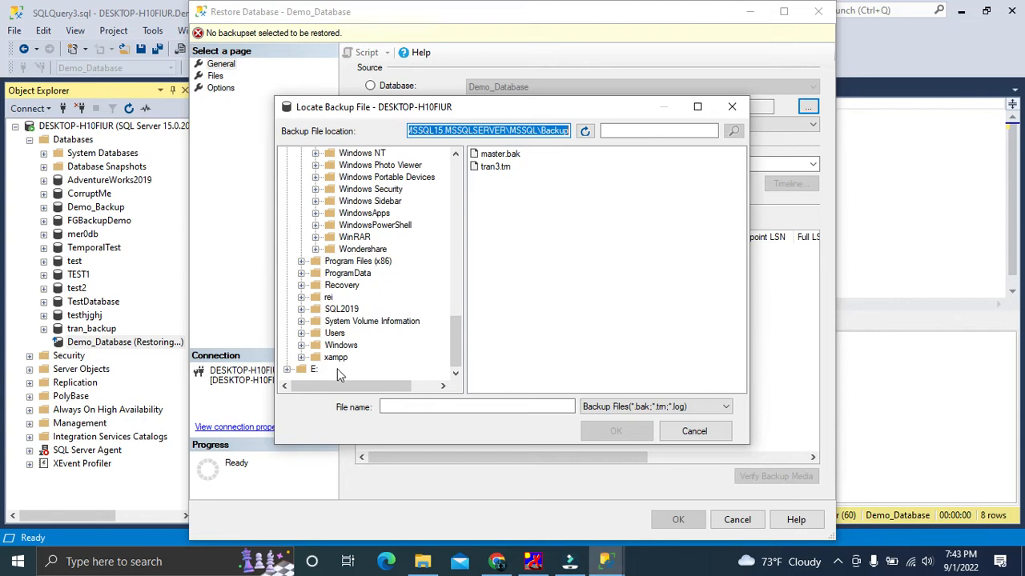
left_click(287, 369)
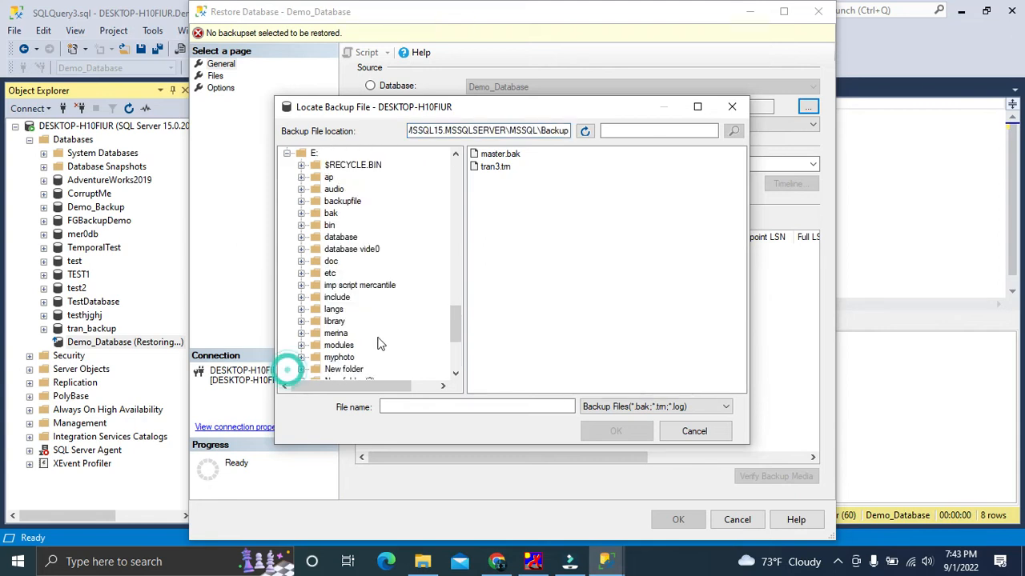
left_click(330, 213)
left_click(503, 168)
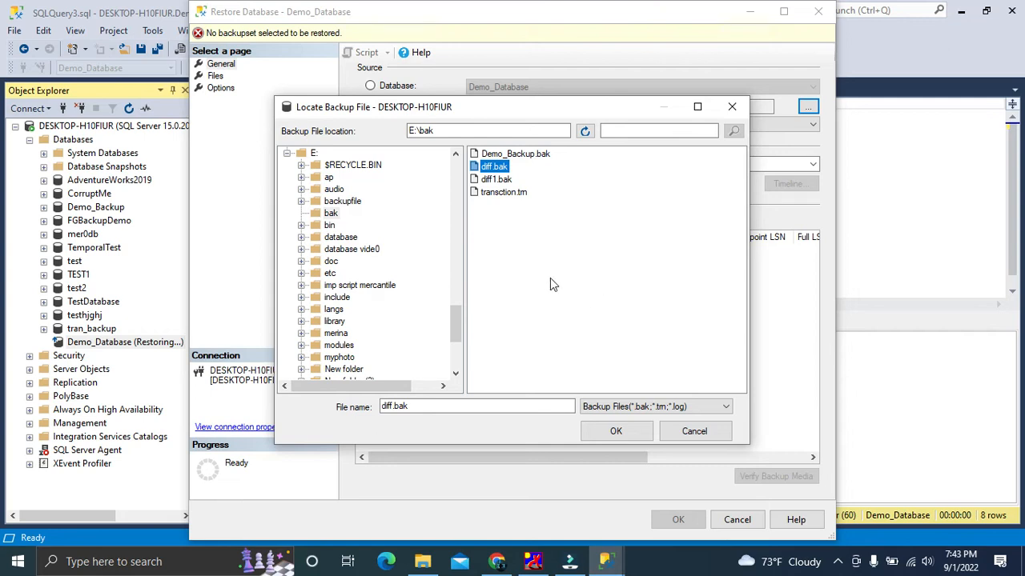
left_click(616, 433)
left_click(536, 390)
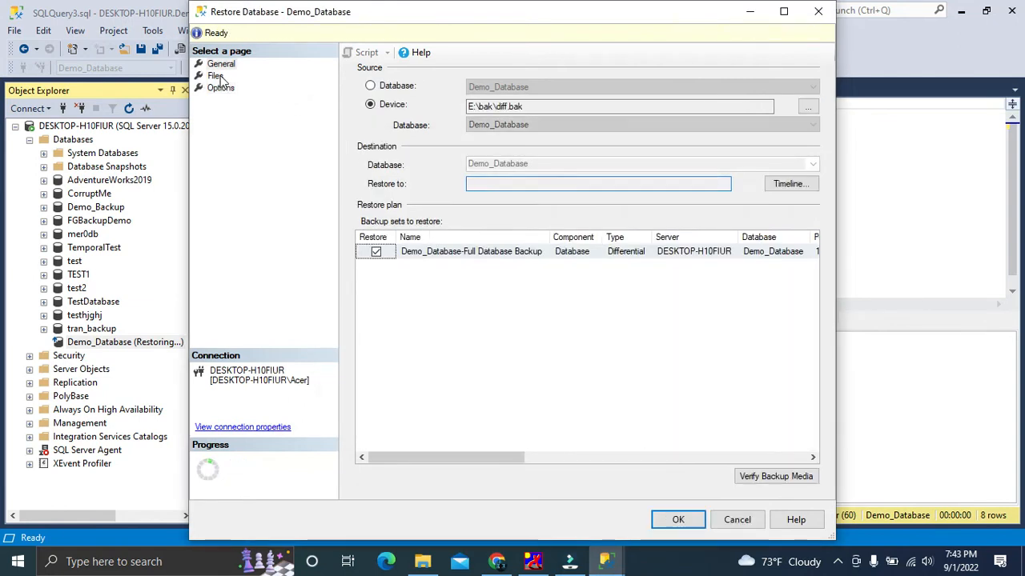
Set the recovery state to RESTORE WITH NORECOVERY and restore the diff.bak differential backup
left_click(216, 76)
left_click(221, 88)
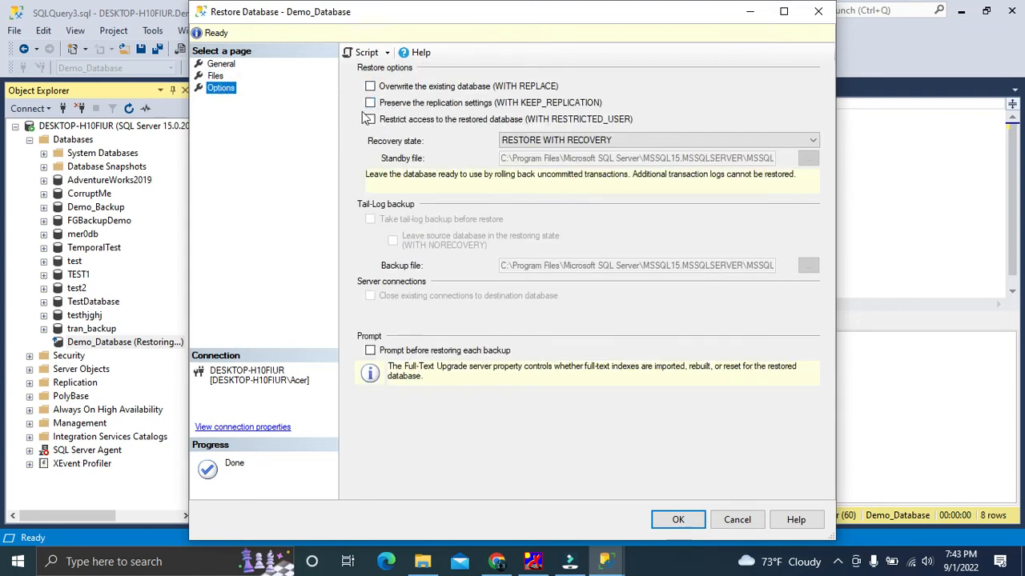
left_click(558, 141)
left_click(561, 164)
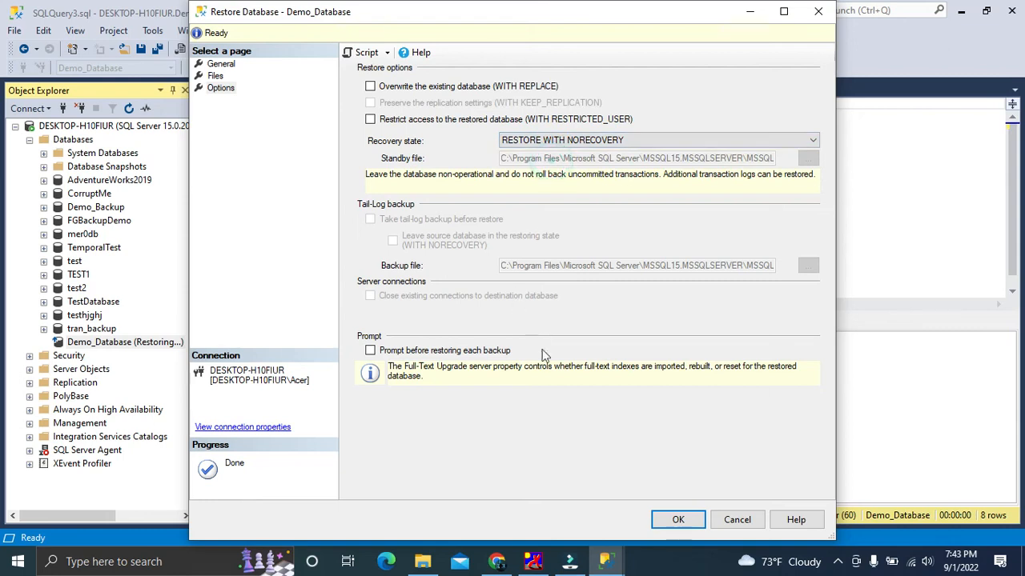
left_click(682, 520)
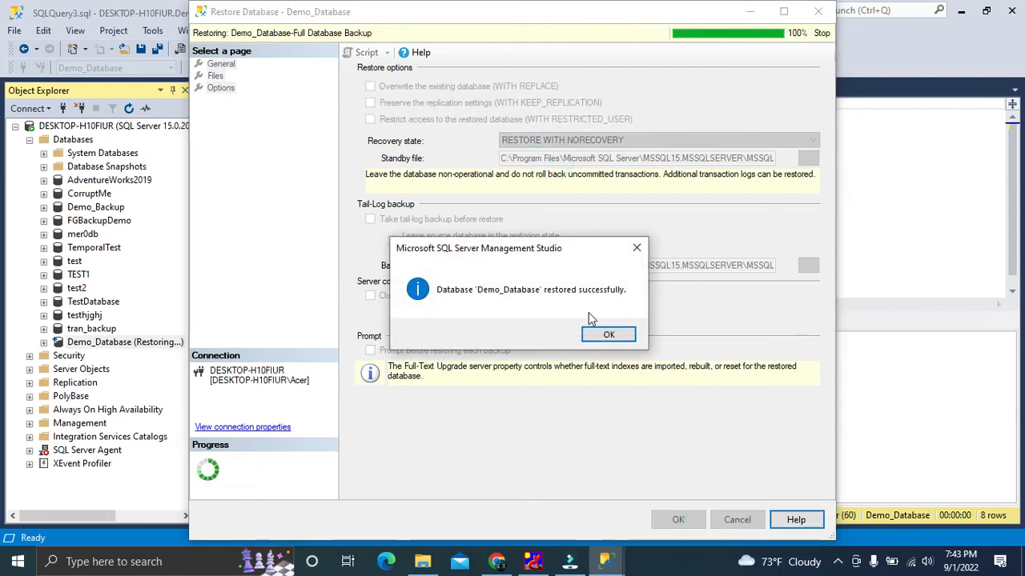
left_click(608, 335)
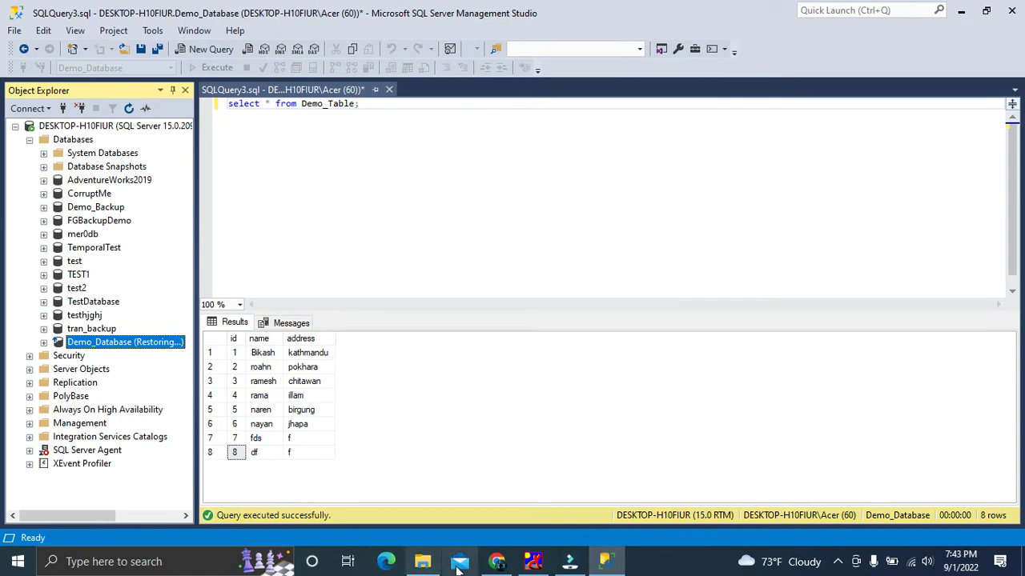
Look up the next differential file in the bak folder and start another Demo_Database restore from a device
left_click(422, 561)
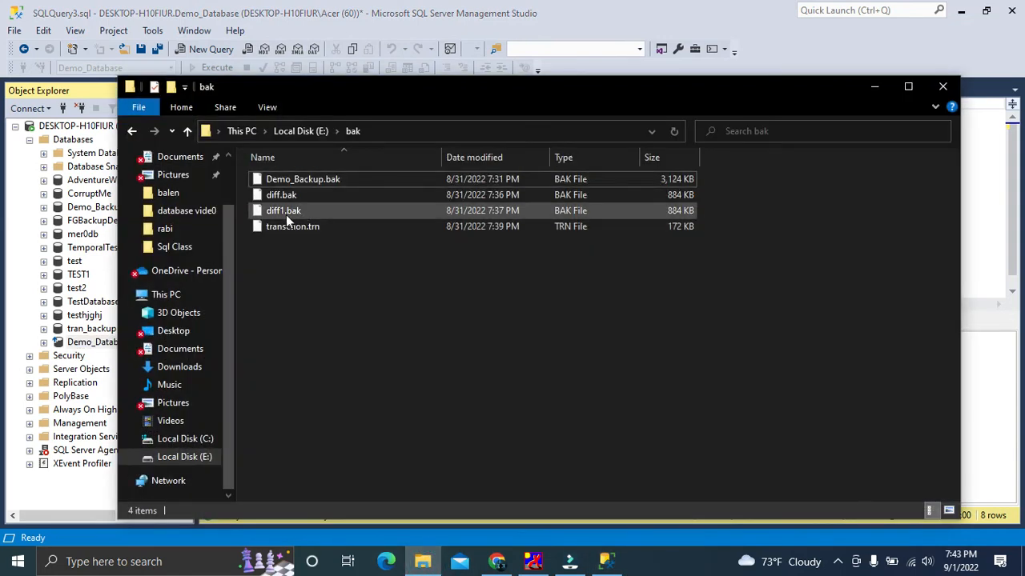
left_click(873, 88)
right_click(96, 345)
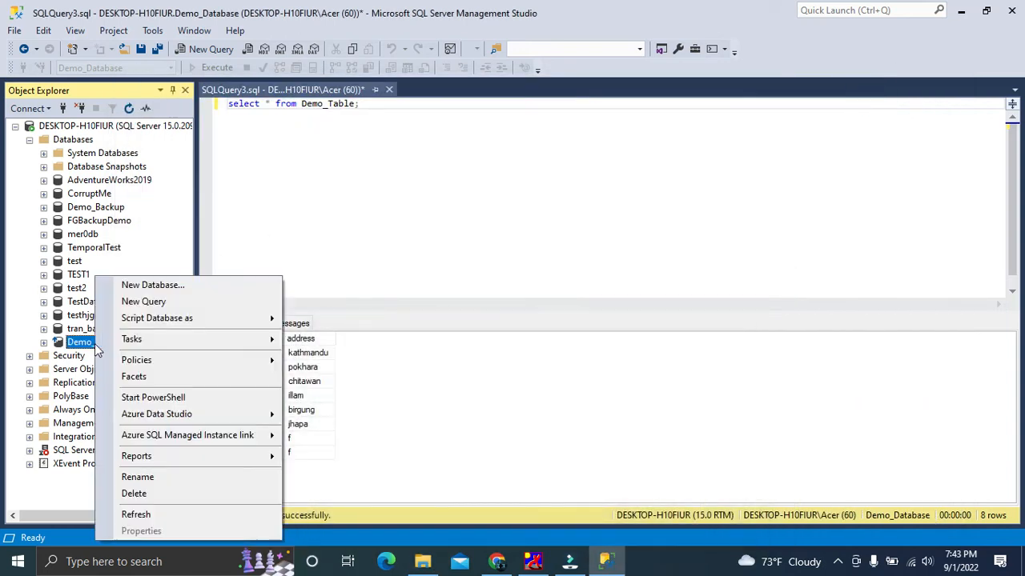
mouse_move(128, 338)
left_click(407, 229)
left_click(624, 231)
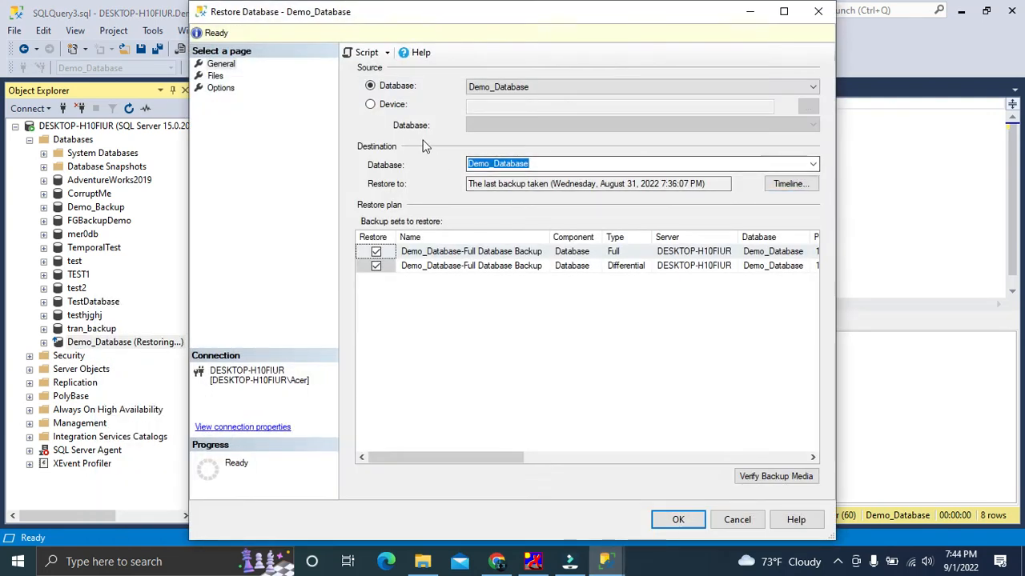
left_click(371, 105)
Choose the second differential backup, diff1.bak, from E:\bak as the backup media
left_click(801, 106)
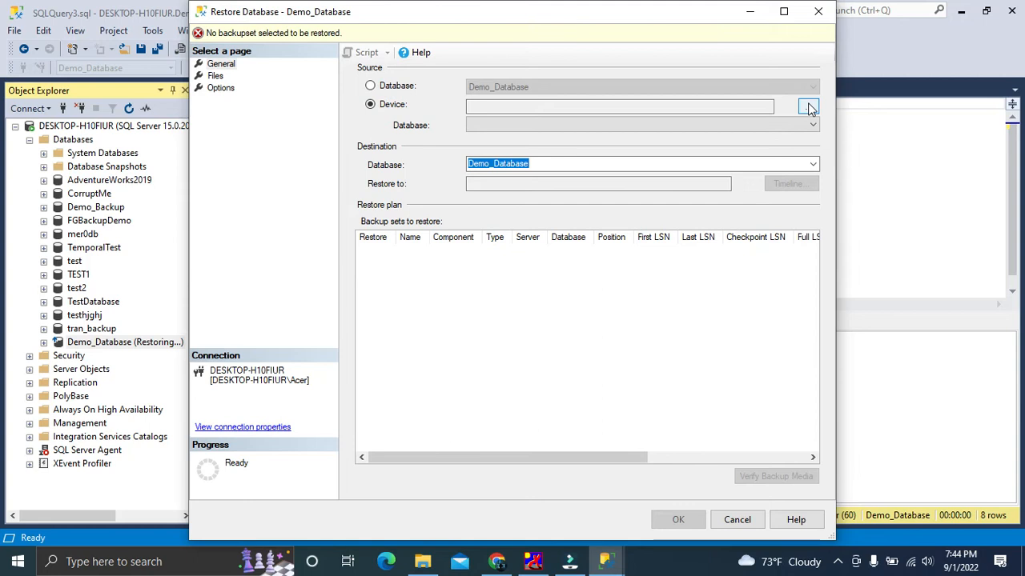
left_click(639, 234)
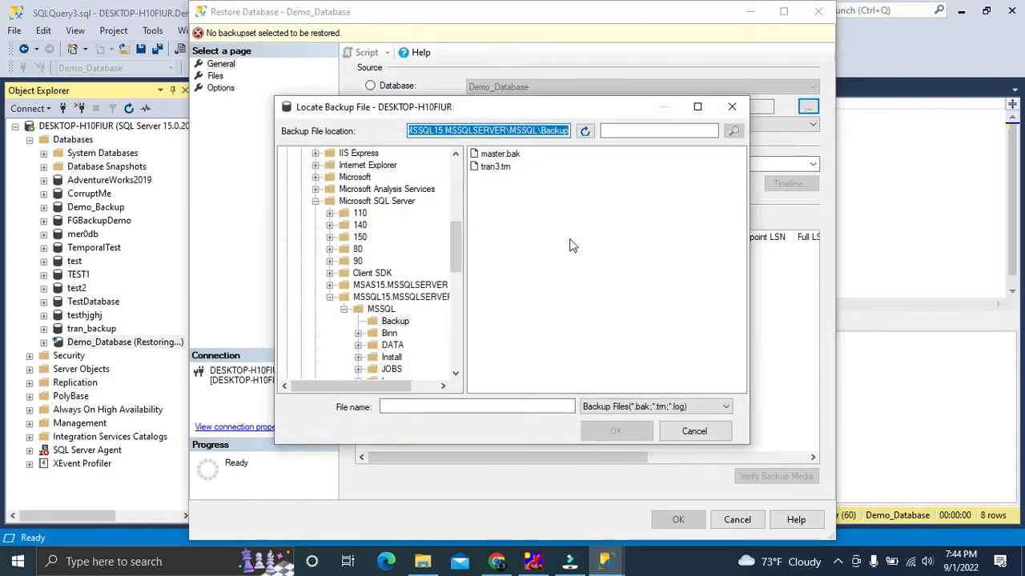
scroll(352, 320, "down", 10)
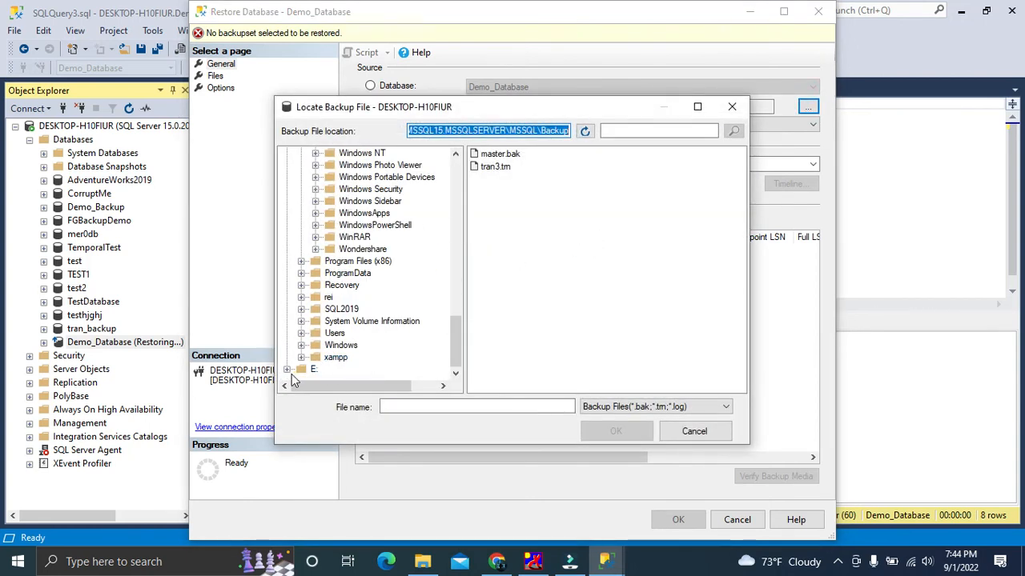
left_click(288, 370)
left_click(331, 213)
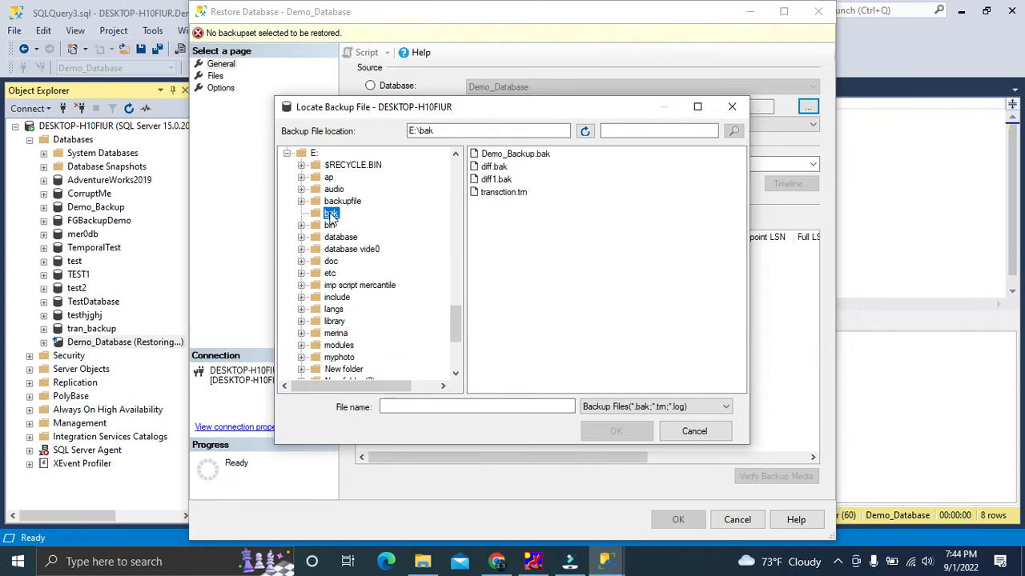
left_click(478, 183)
left_click(608, 428)
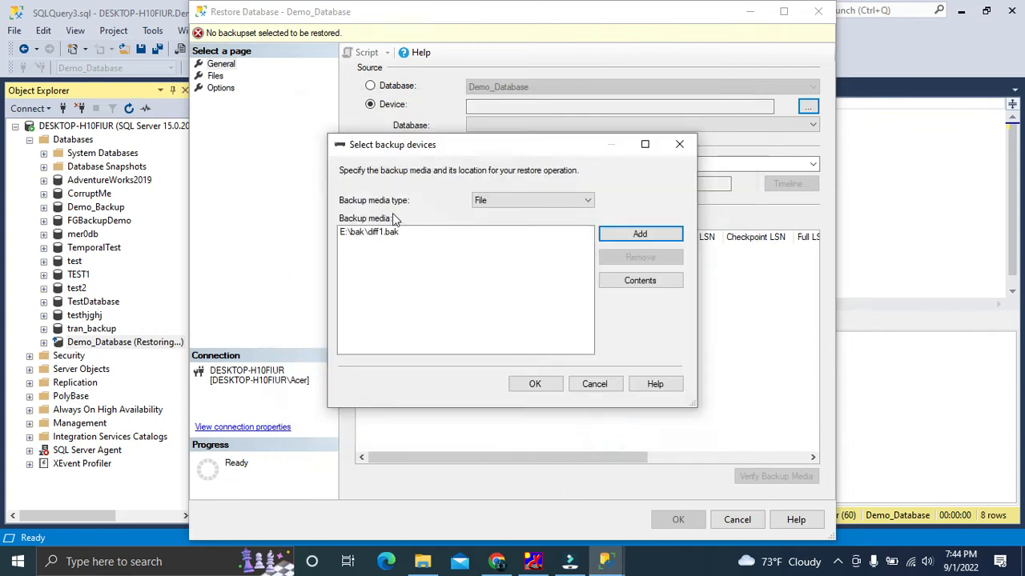
left_click(535, 384)
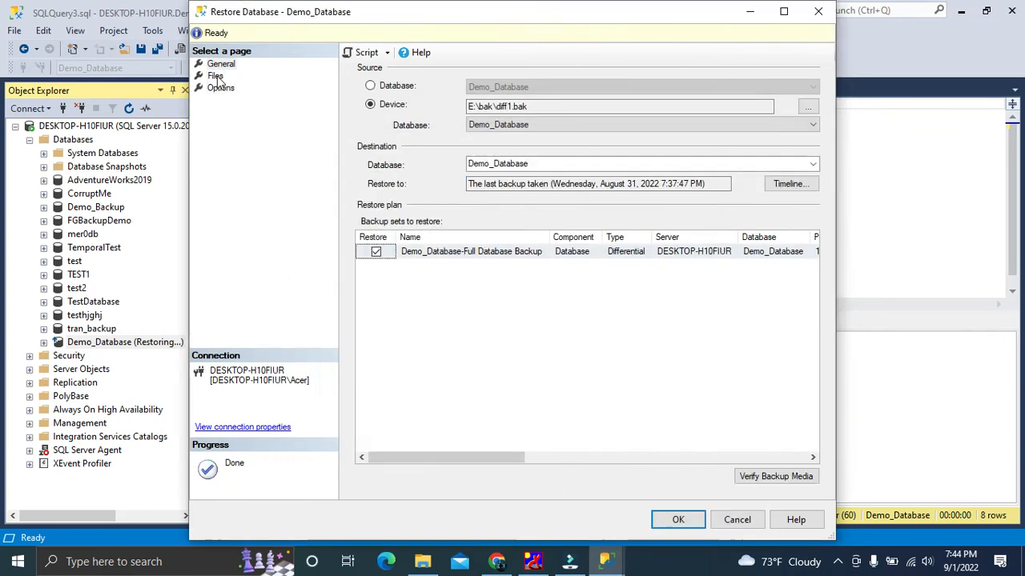
Set the recovery state to RESTORE WITH NORECOVERY and restore the diff1.bak differential backup
left_click(216, 76)
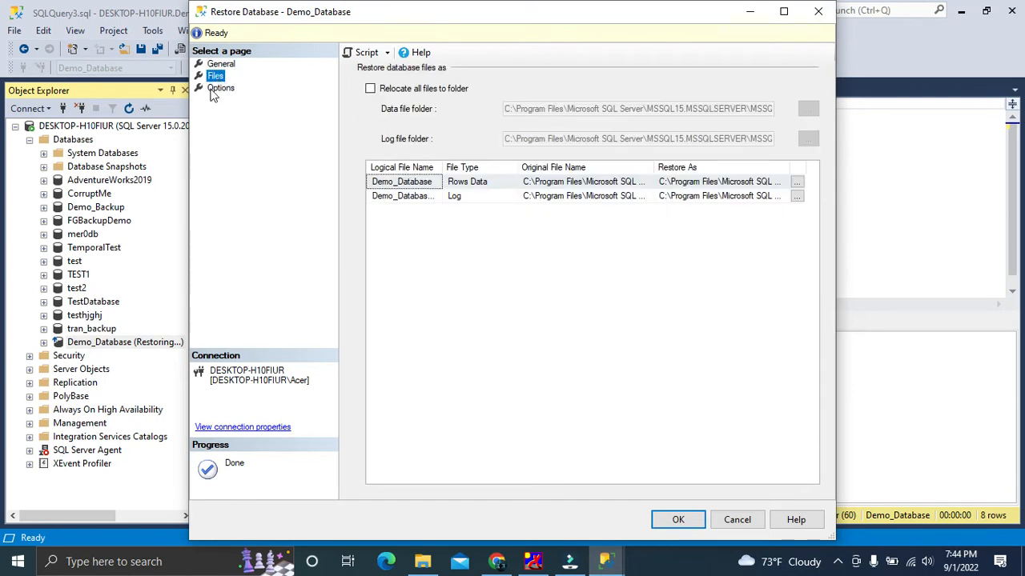
left_click(214, 89)
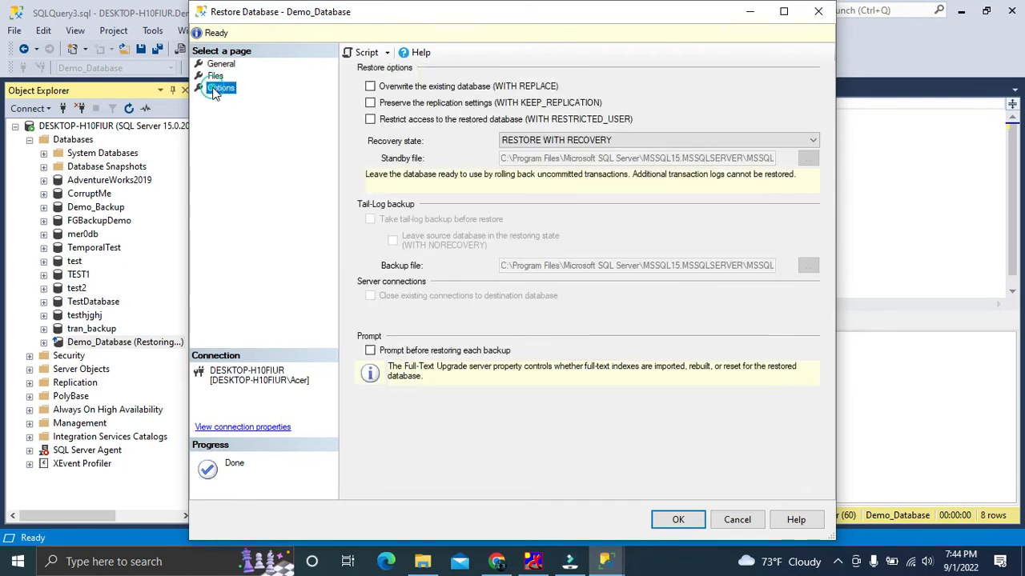
left_click(588, 143)
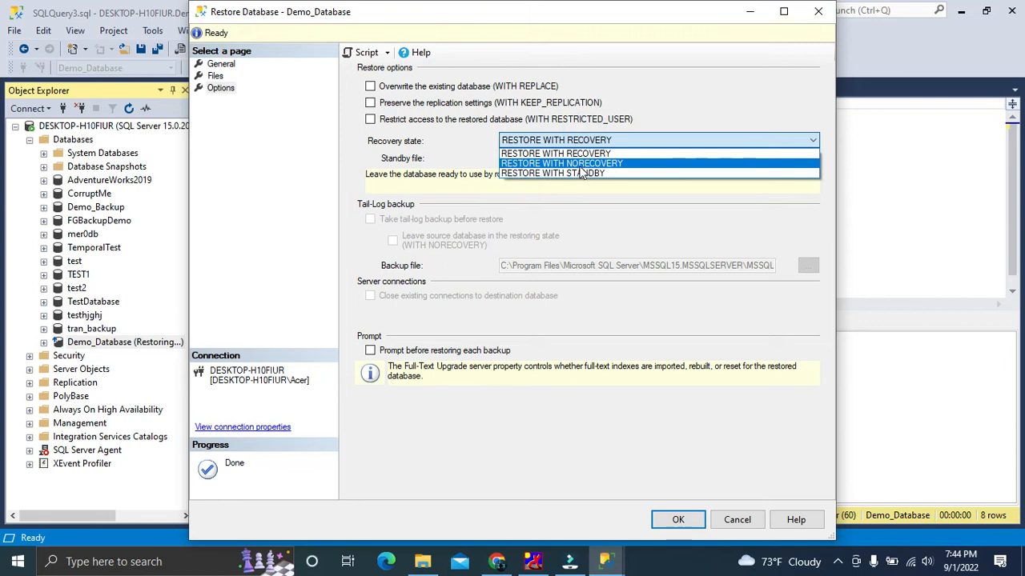
left_click(581, 165)
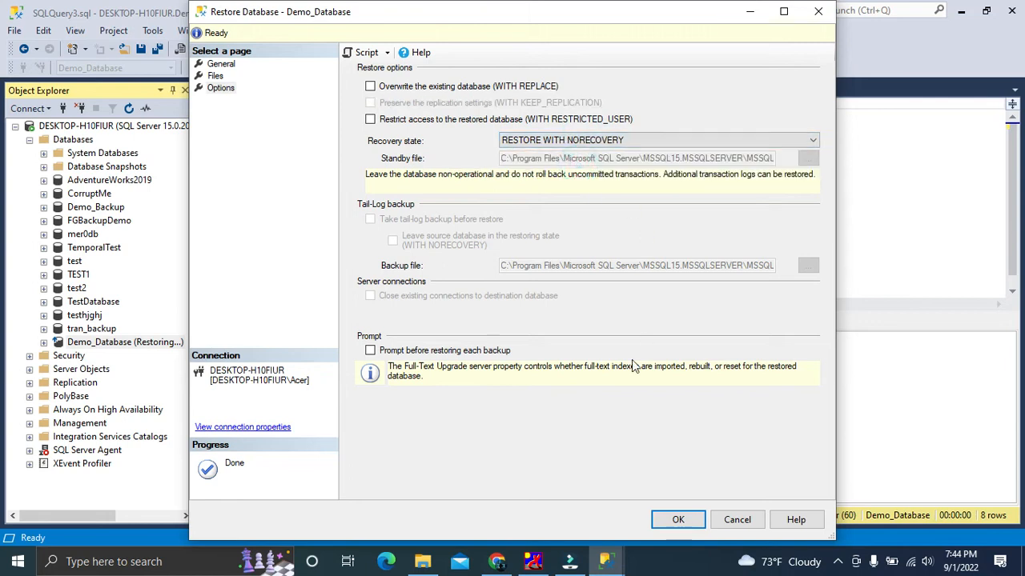
left_click(679, 520)
left_click(596, 340)
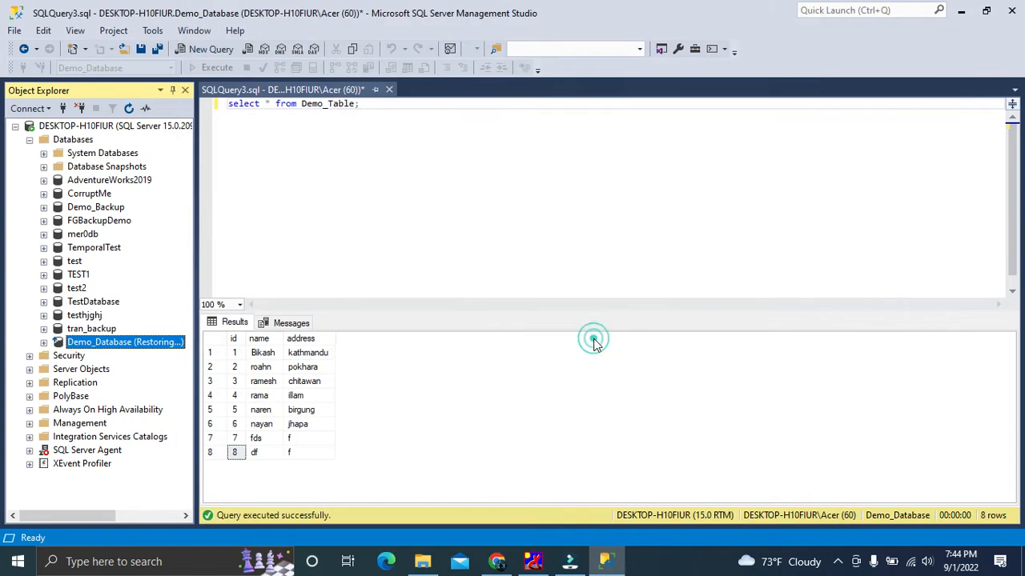
Look up the transaction log file in the bak folder and start another Demo_Database restore from a device
left_click(422, 561)
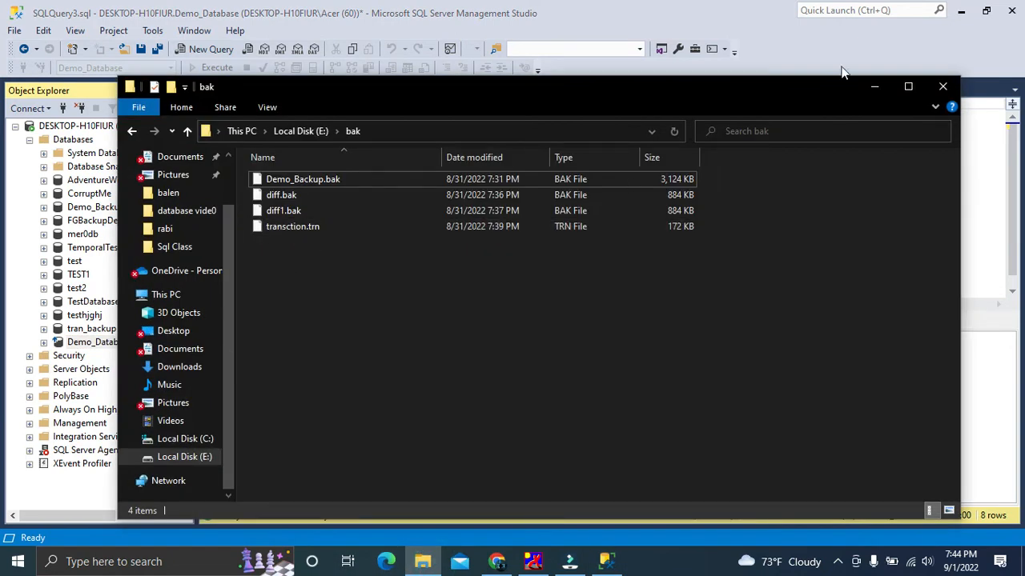
left_click(878, 87)
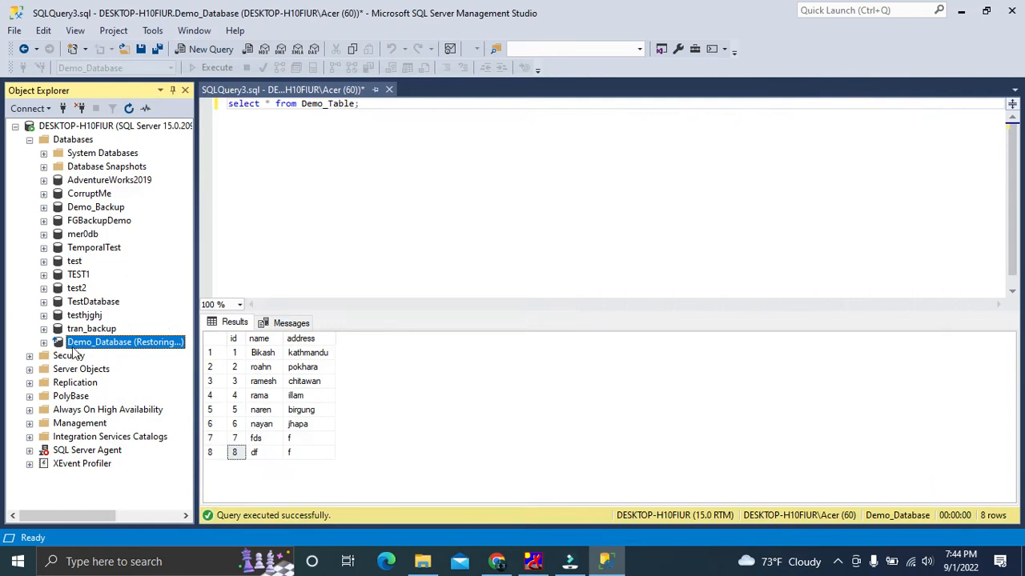
right_click(112, 343)
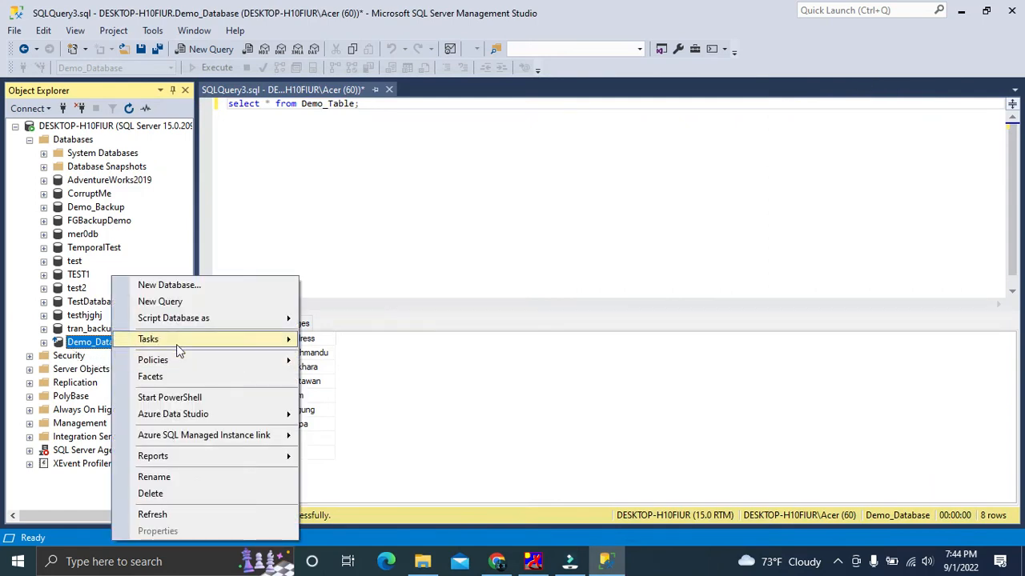
mouse_move(176, 344)
mouse_move(416, 228)
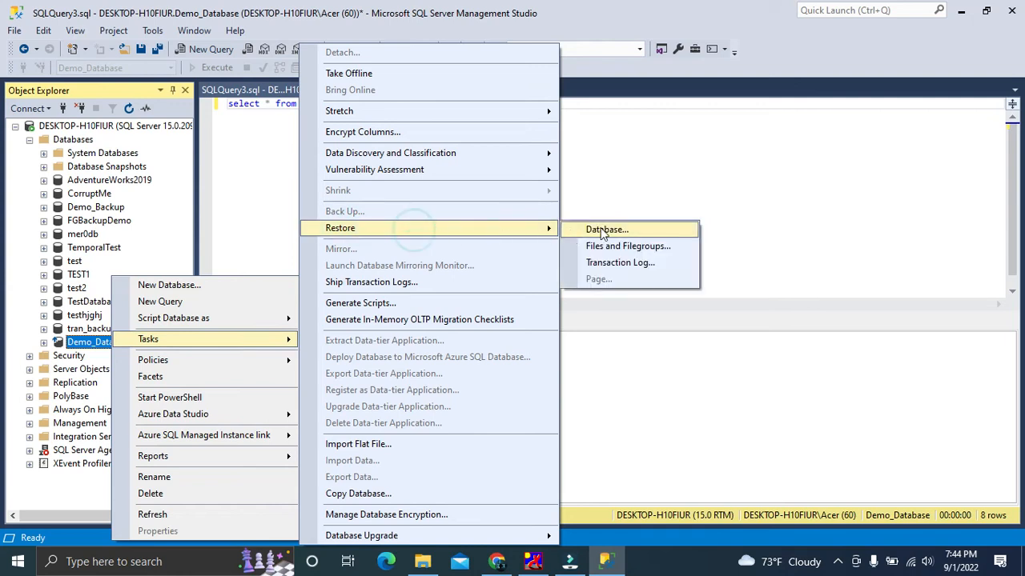
left_click(606, 230)
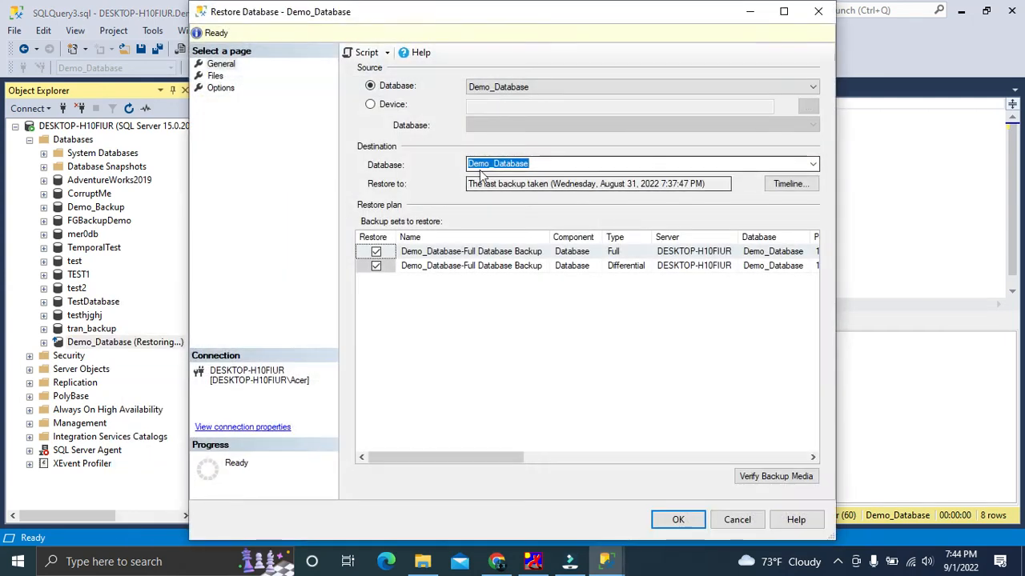
left_click(369, 104)
left_click(806, 108)
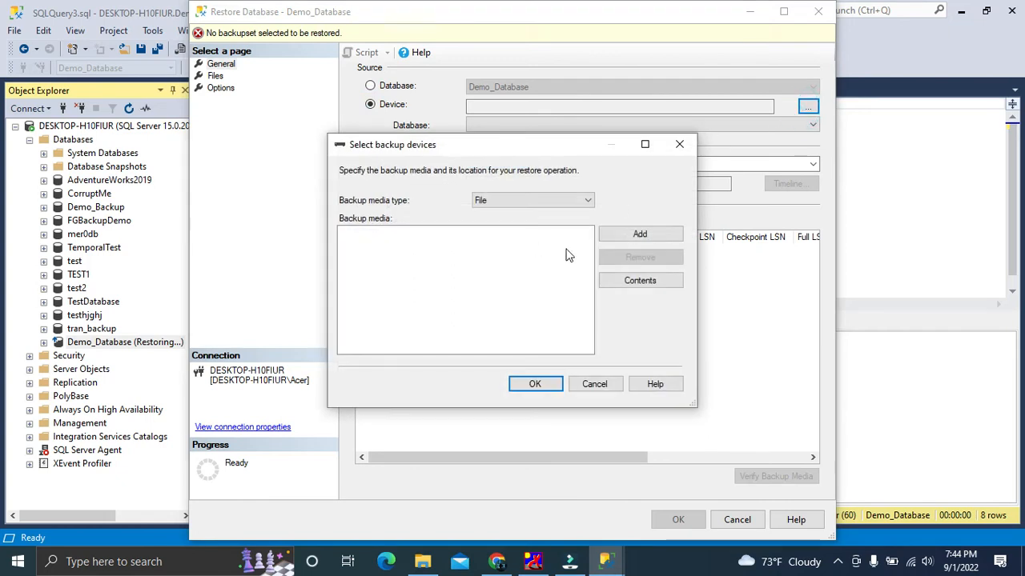
Choose the transaction log backup, transction.trn, from E:\bak as the backup media
left_click(628, 236)
scroll(352, 320, "down", 10)
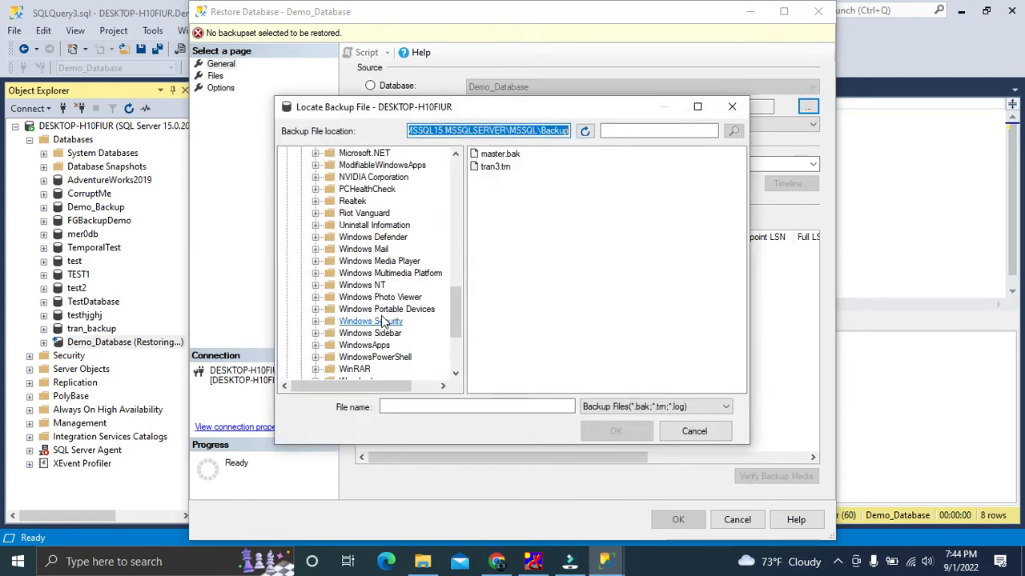
left_click(283, 365)
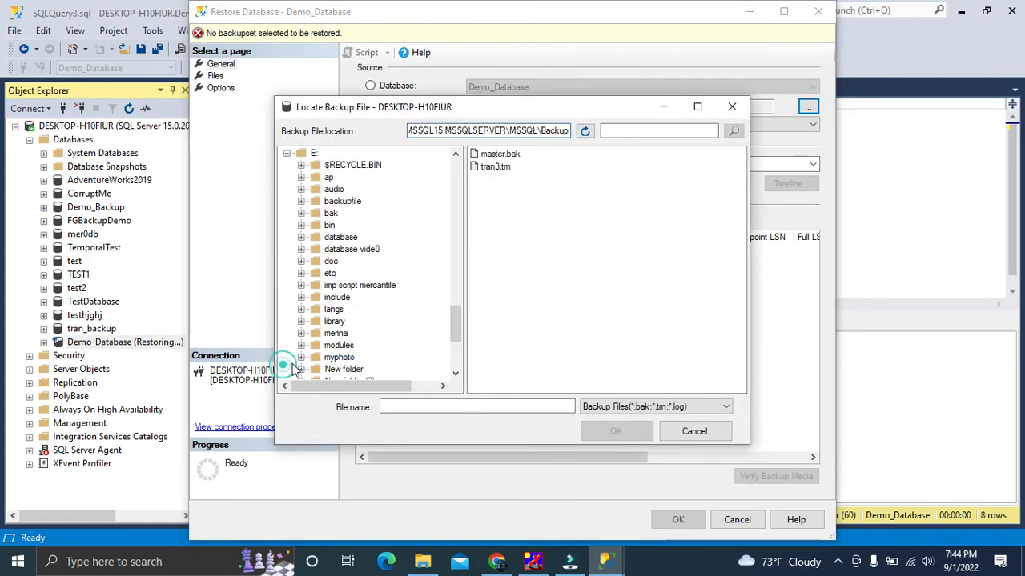
left_click(331, 213)
left_click(493, 195)
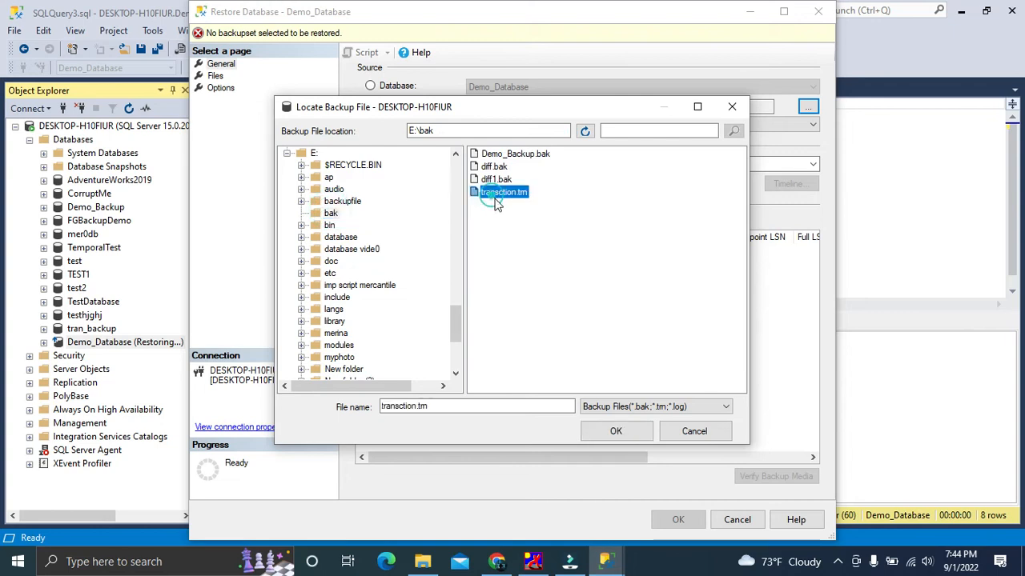
left_click(616, 430)
left_click(535, 385)
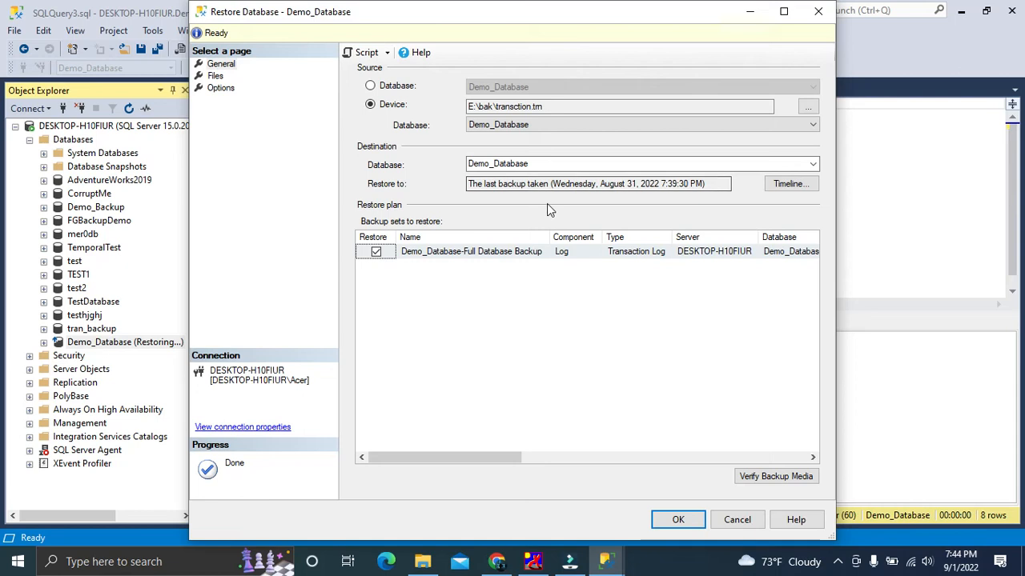
Set the recovery state to RESTORE WITH STANDBY and restore the transction.trn transaction log backup
left_click(215, 76)
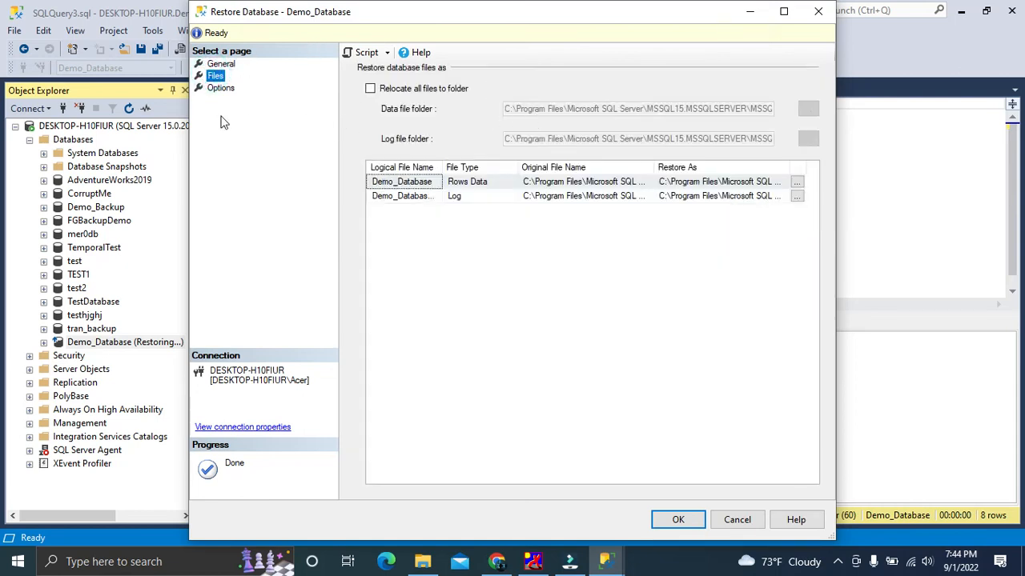
left_click(221, 88)
left_click(543, 142)
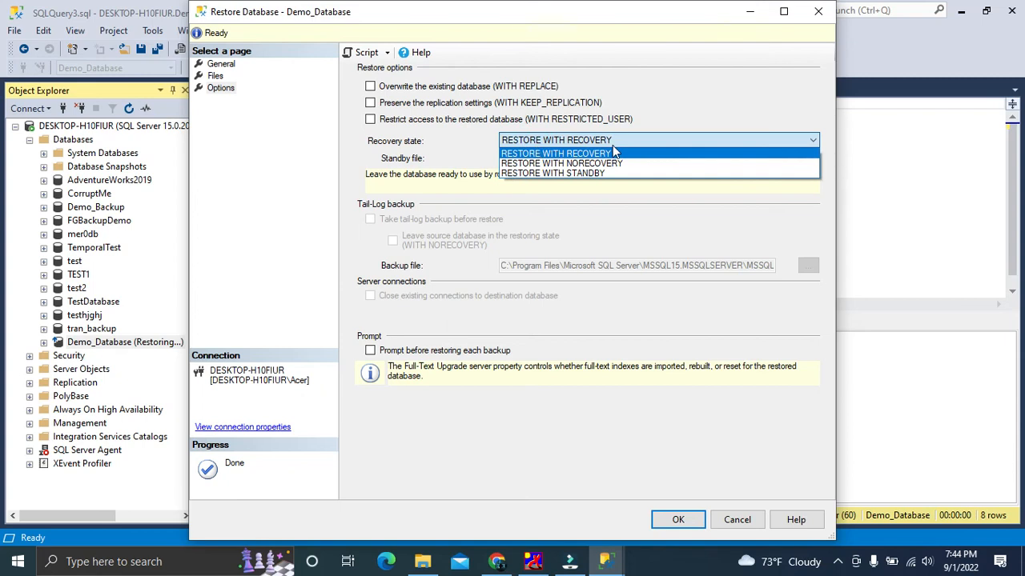
left_click(599, 173)
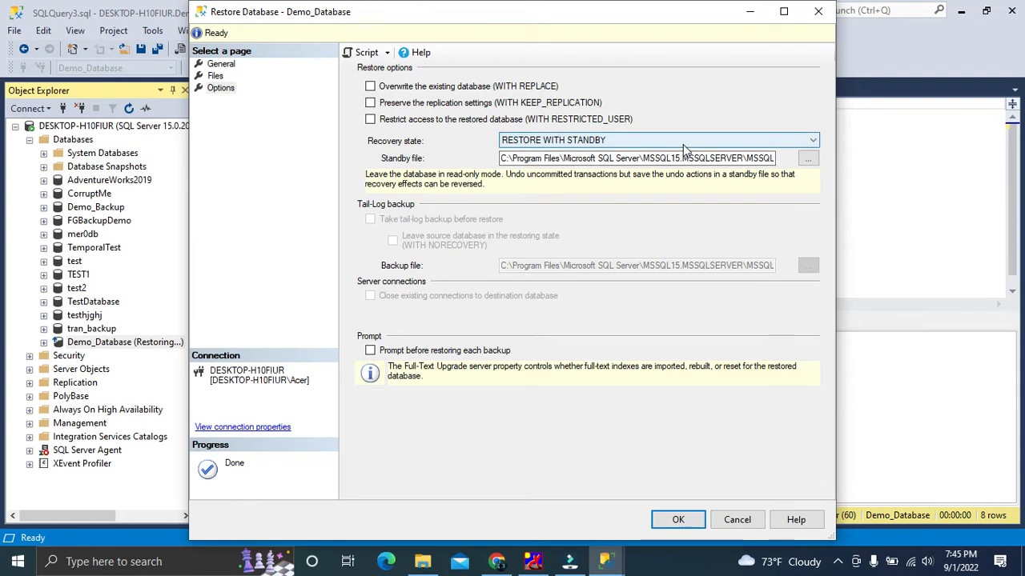
left_click(638, 142)
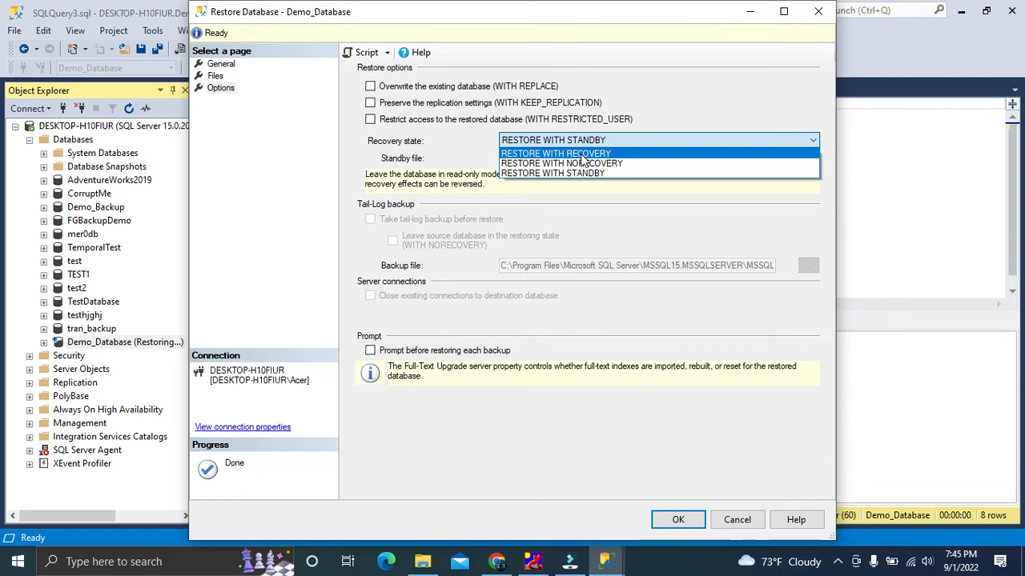
left_click(541, 175)
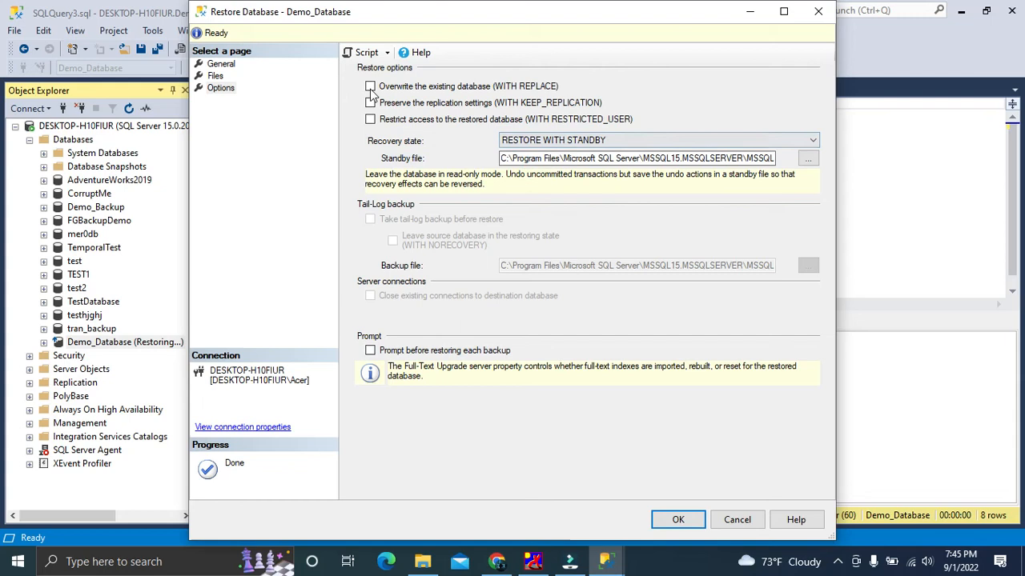
left_click(669, 519)
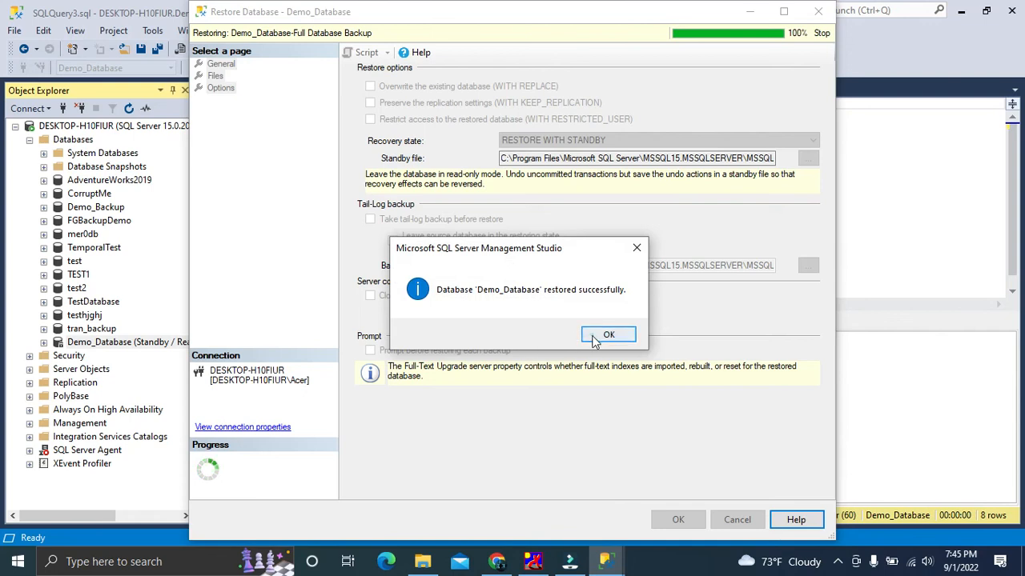
left_click(609, 334)
Widen Object Explorer to show the full Demo_Database entry and try to expand the database
left_click_drag(201, 286, 283, 266)
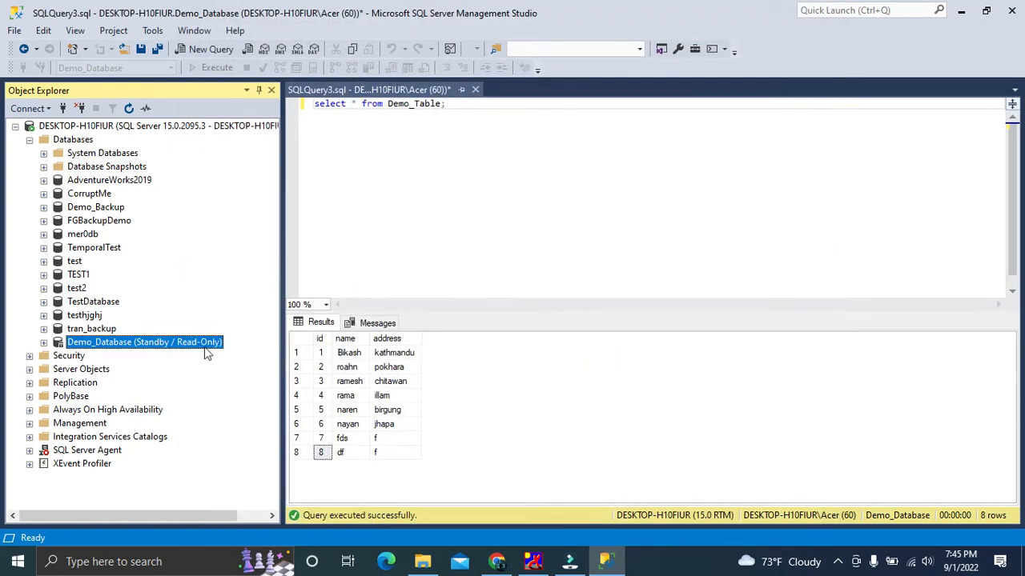
right_click(148, 345)
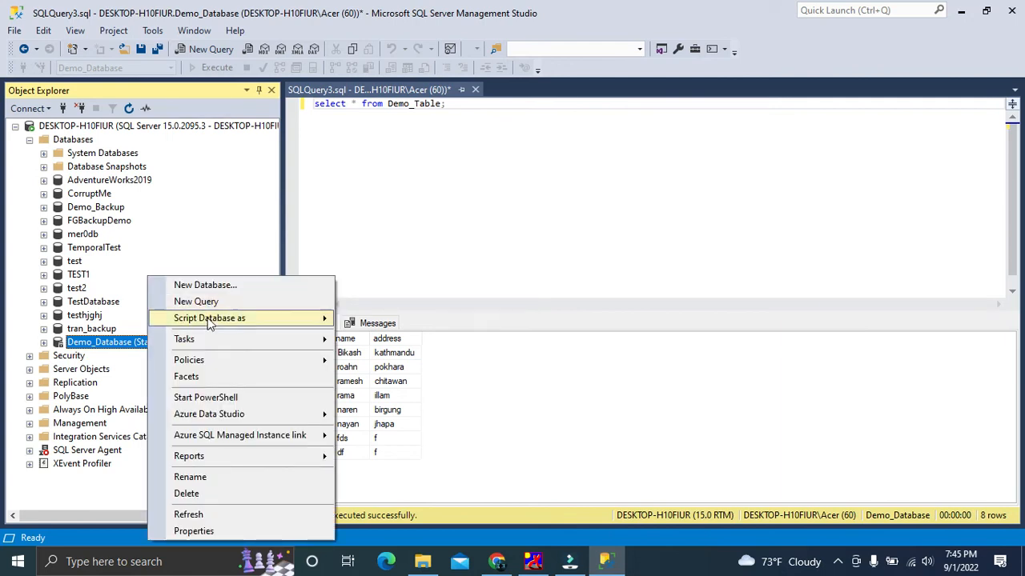
left_click(45, 342)
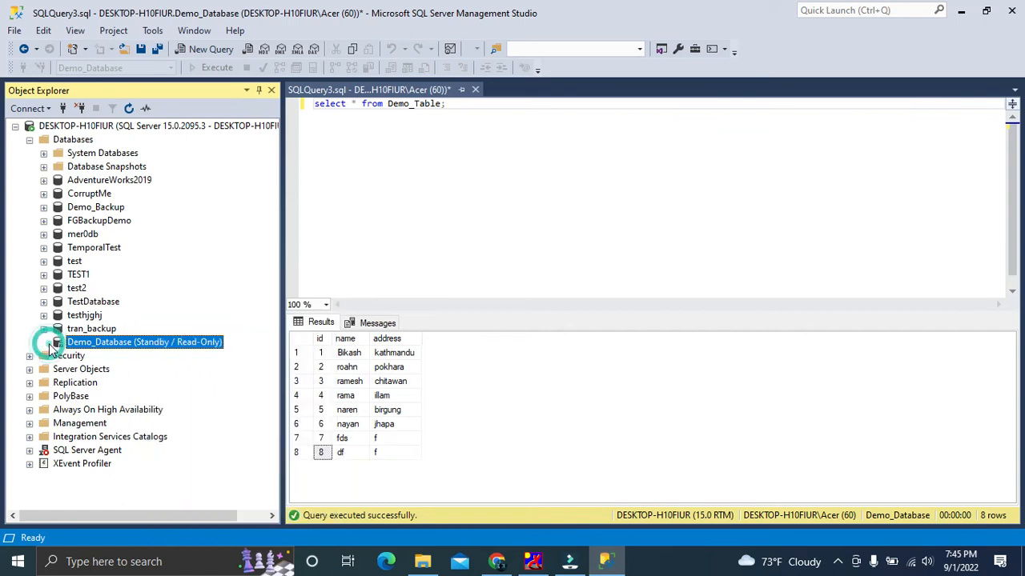
right_click(95, 344)
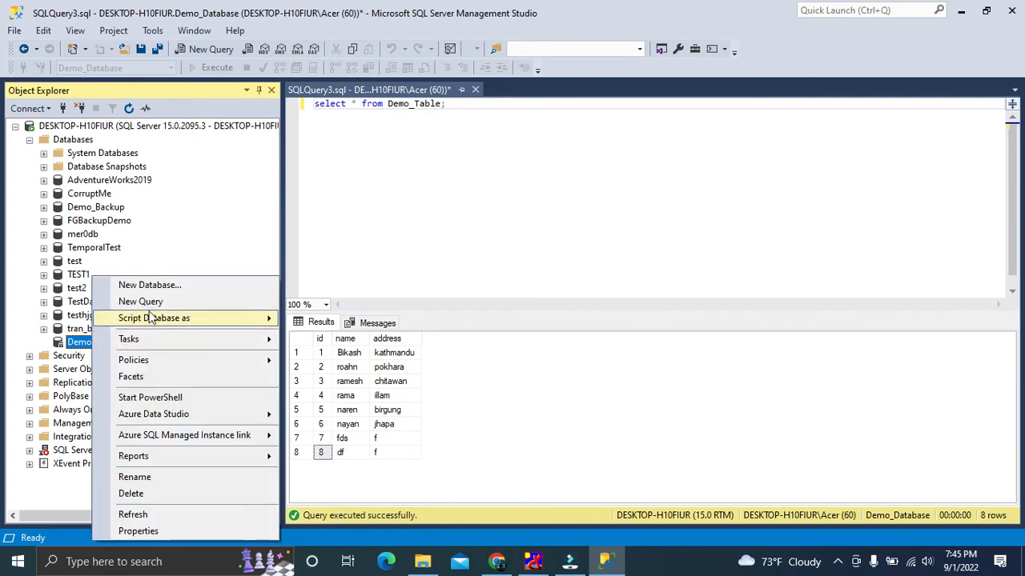
left_click(74, 342)
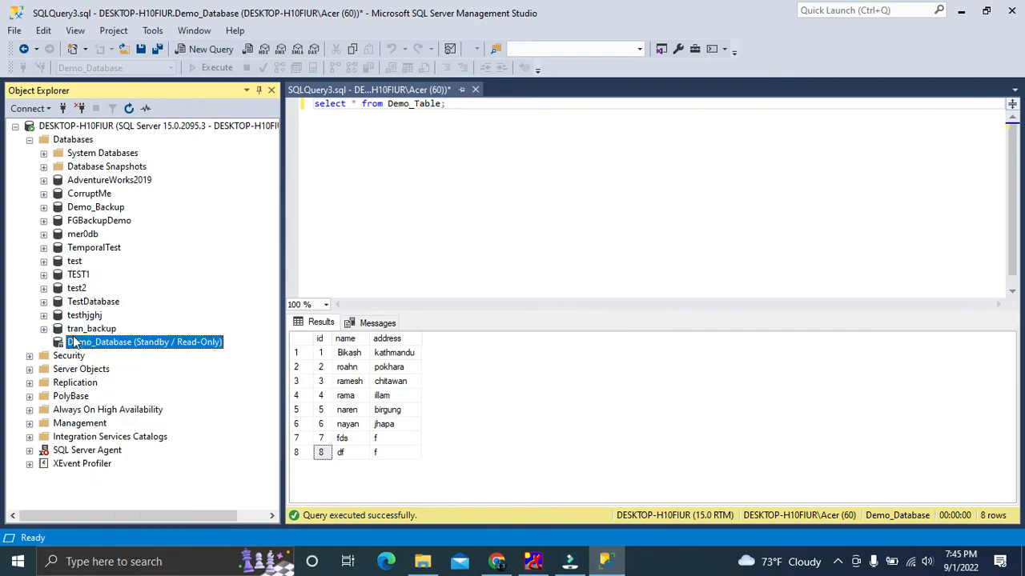
Create a new query on Demo_Database and run "select * from Demo_table" to check the restored rows
right_click(114, 342)
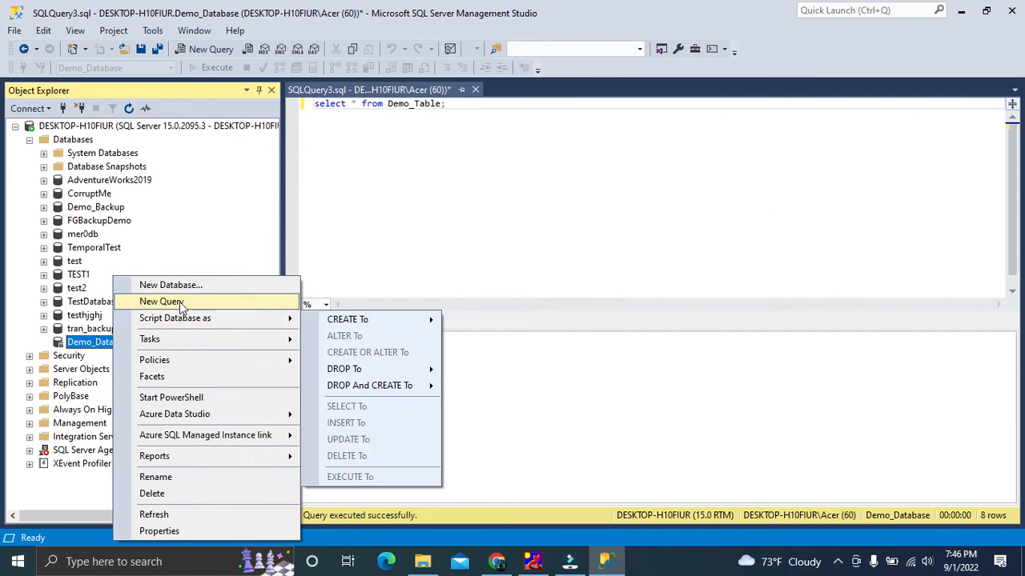
left_click(160, 301)
type("see")
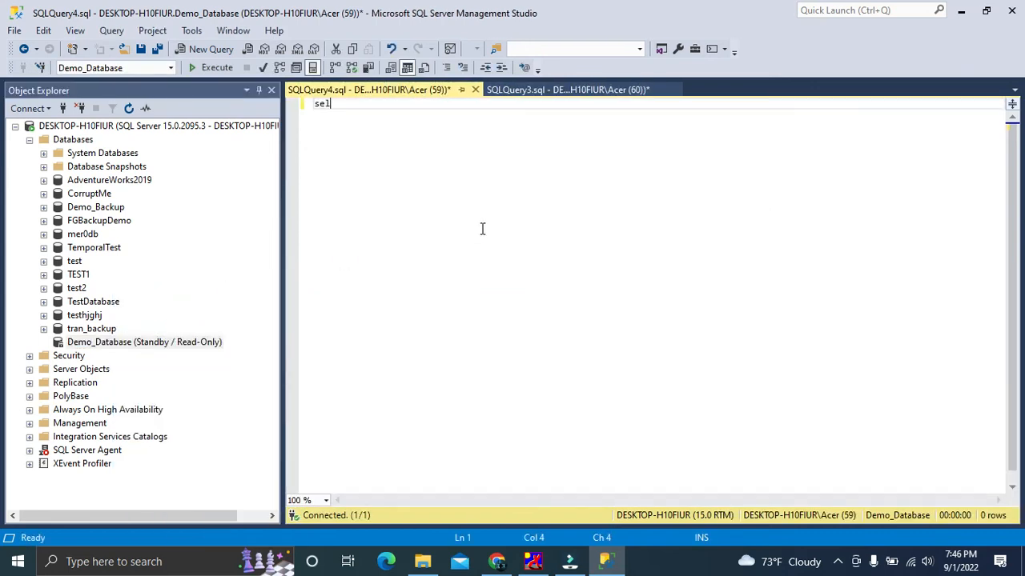
type("ect * from Demo")
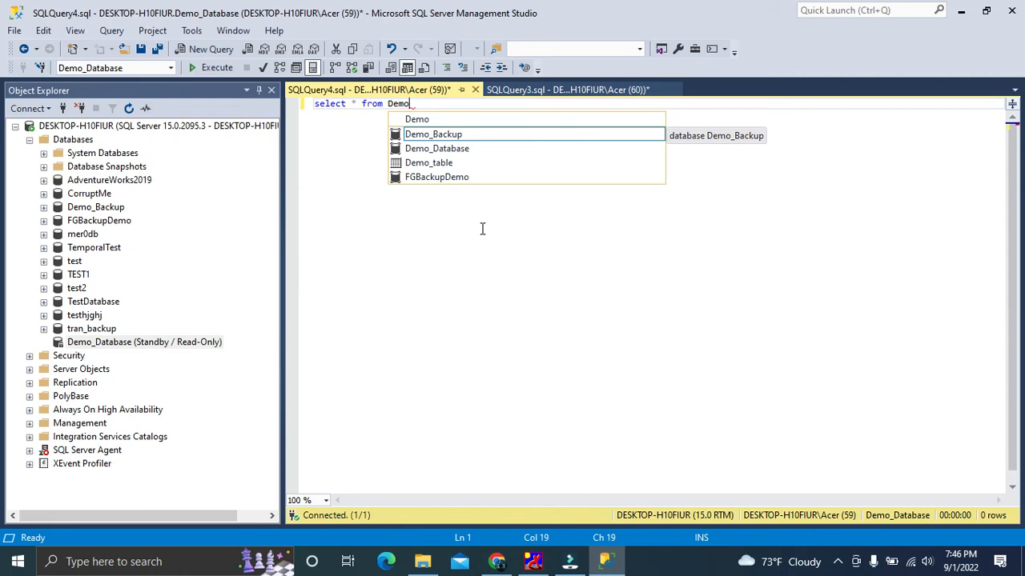
key("Down")
key("Down")
key("Tab")
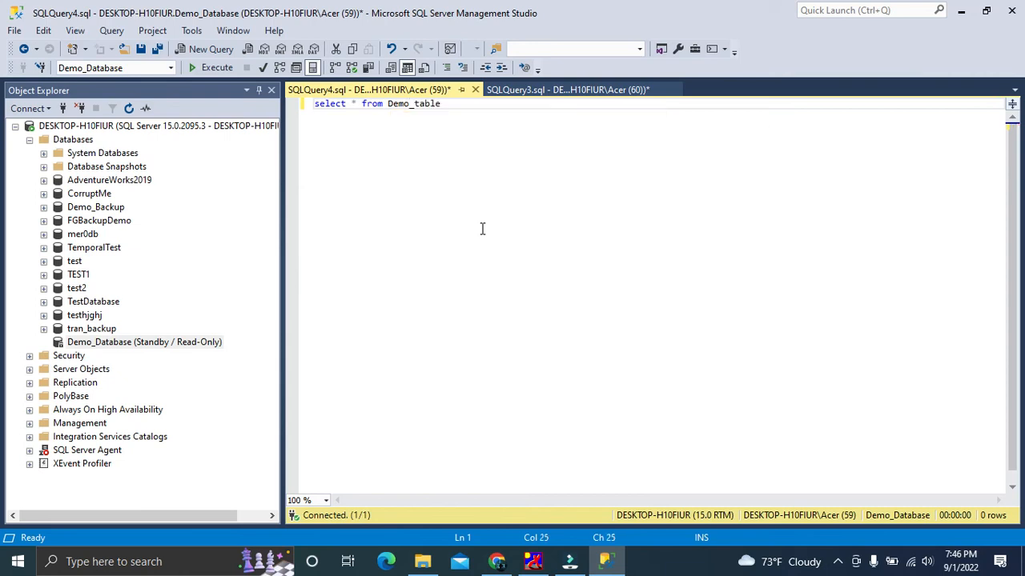
key("F5")
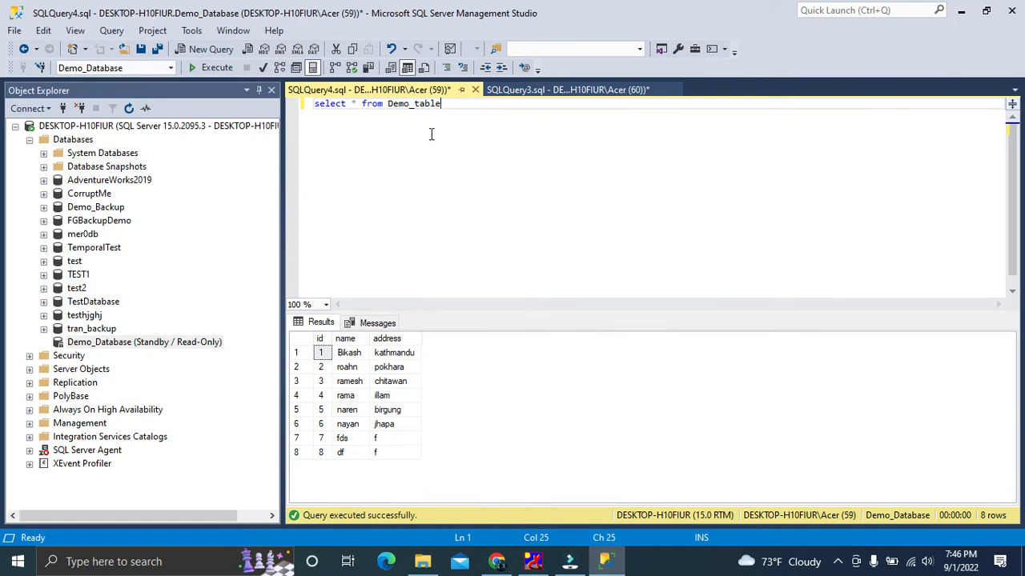
left_click(321, 353)
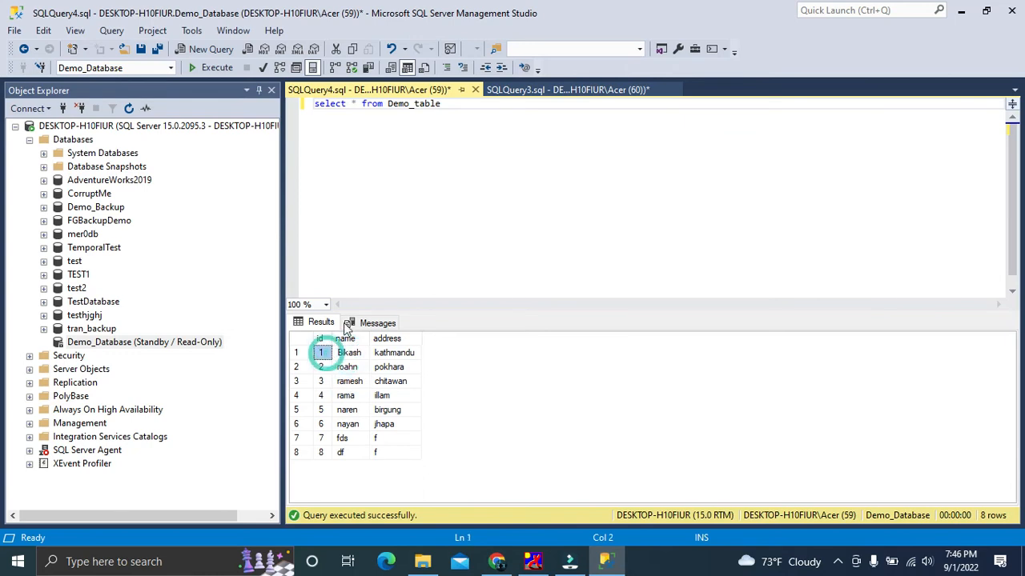
View the top 1000 rows of dbo.testTable in TestDatabase, then close that query and collapse the database
left_click(142, 344)
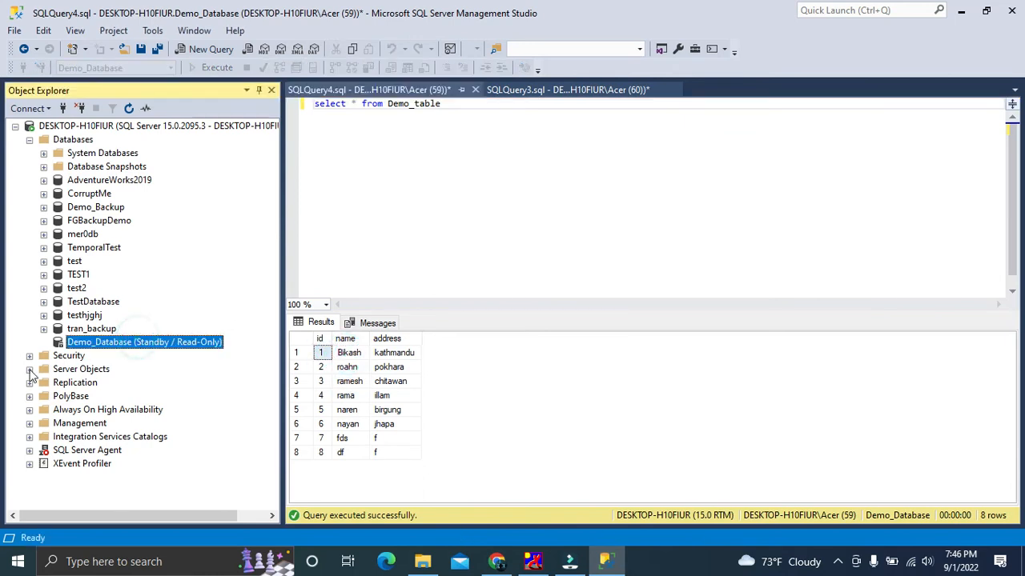
left_click(116, 316)
left_click(44, 303)
left_click(59, 329)
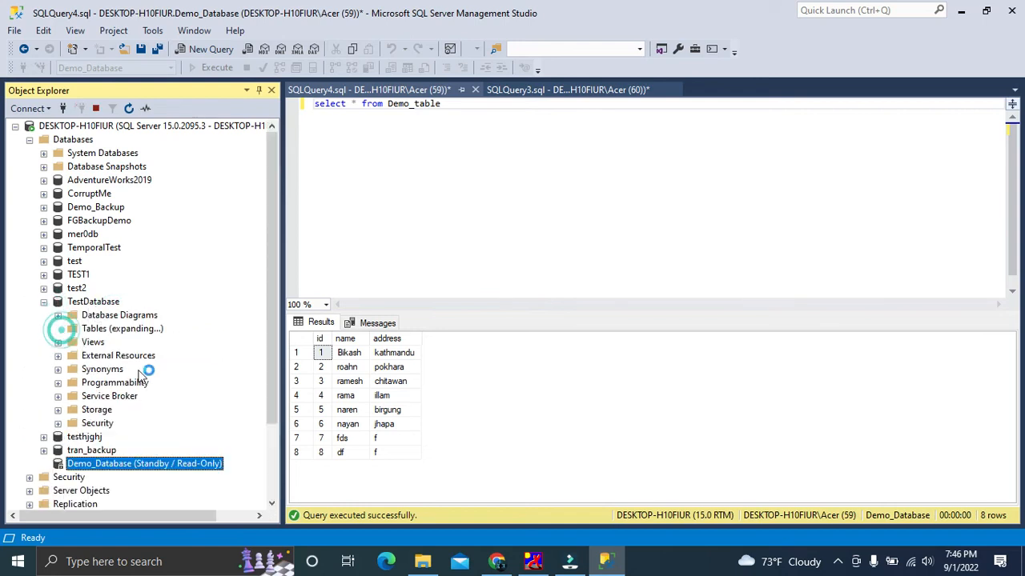
left_click(102, 397)
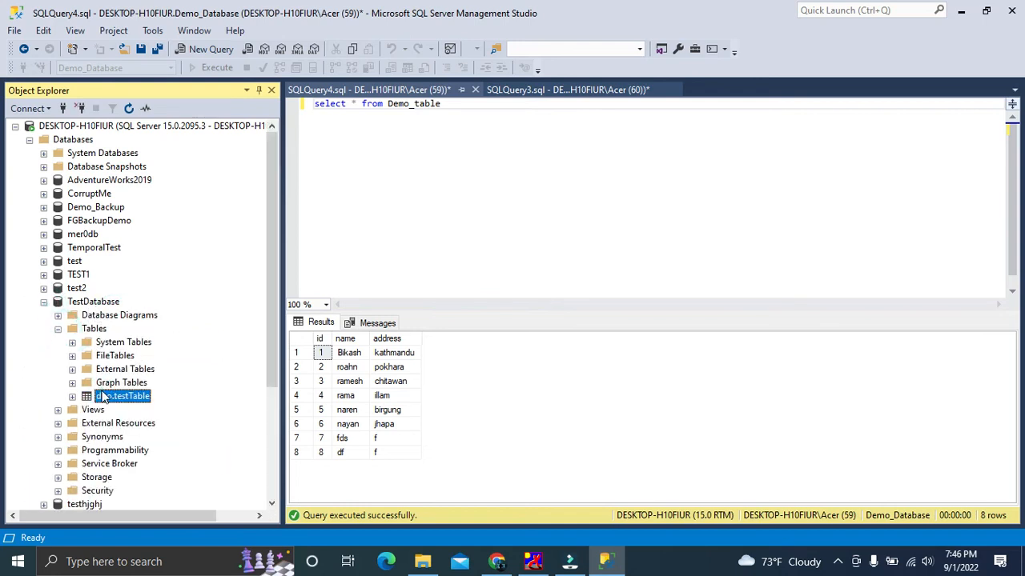
right_click(103, 396)
left_click(156, 230)
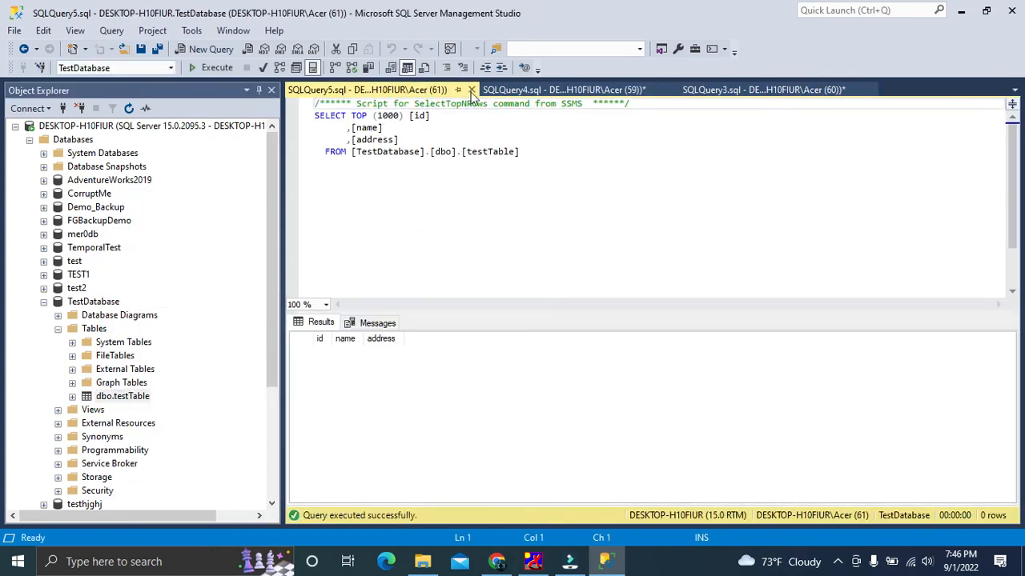
left_click(472, 89)
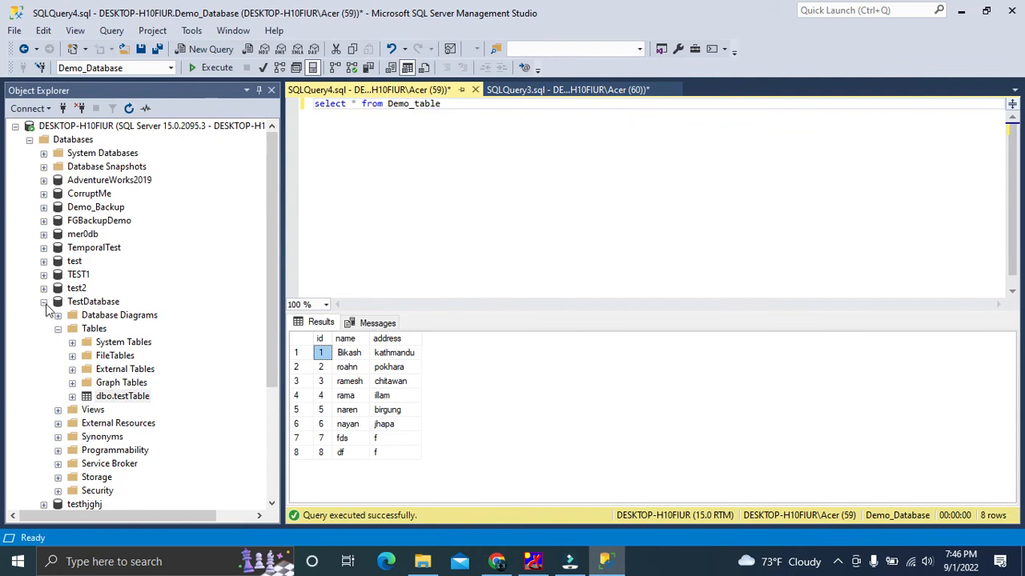
left_click(43, 302)
Try to restore the Demo_Database-Full Database Backup transaction log backup to Demo_Database from its previous backups, to the most recent possible point in time
left_click(117, 344)
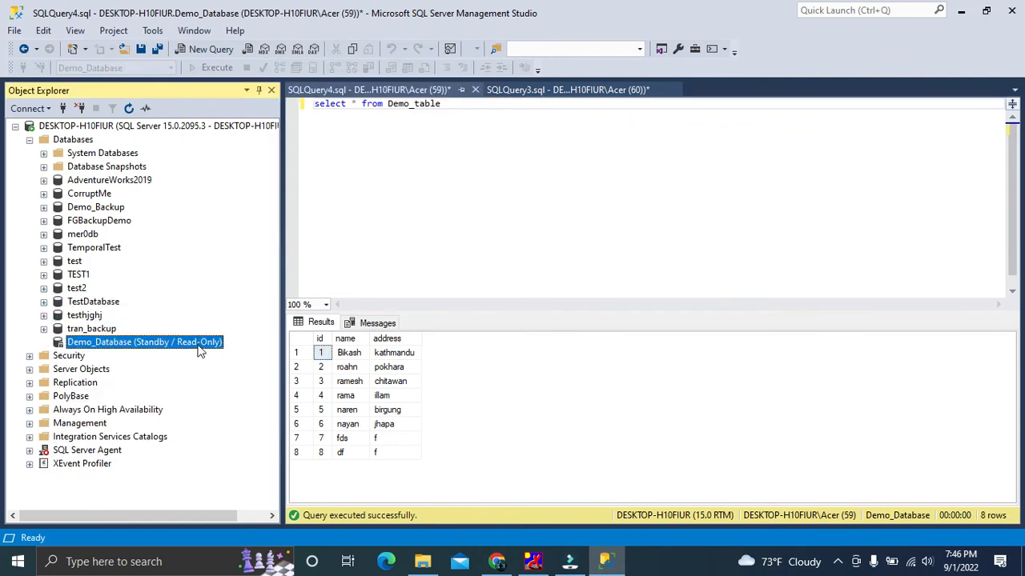
left_click(440, 224)
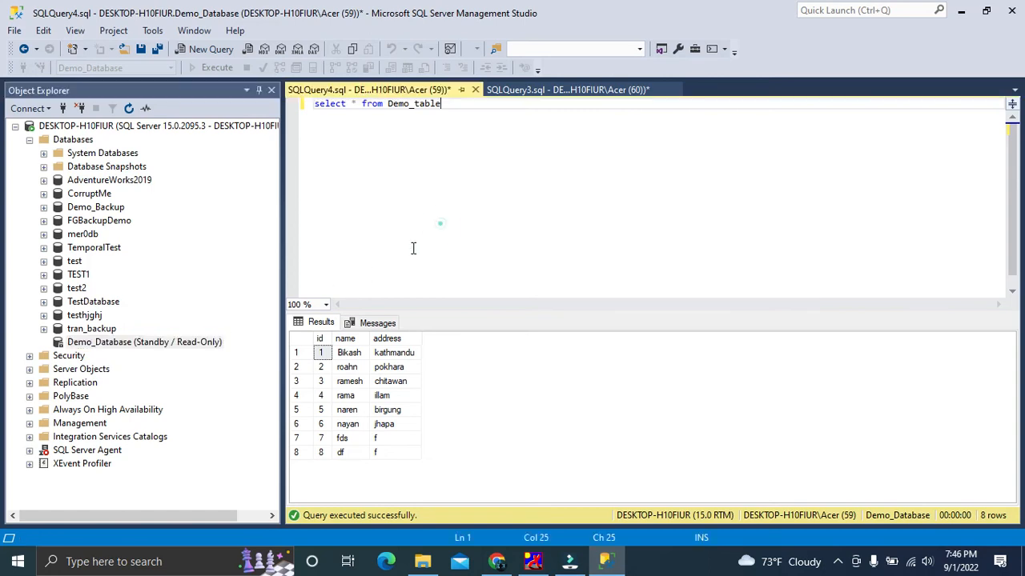
right_click(135, 343)
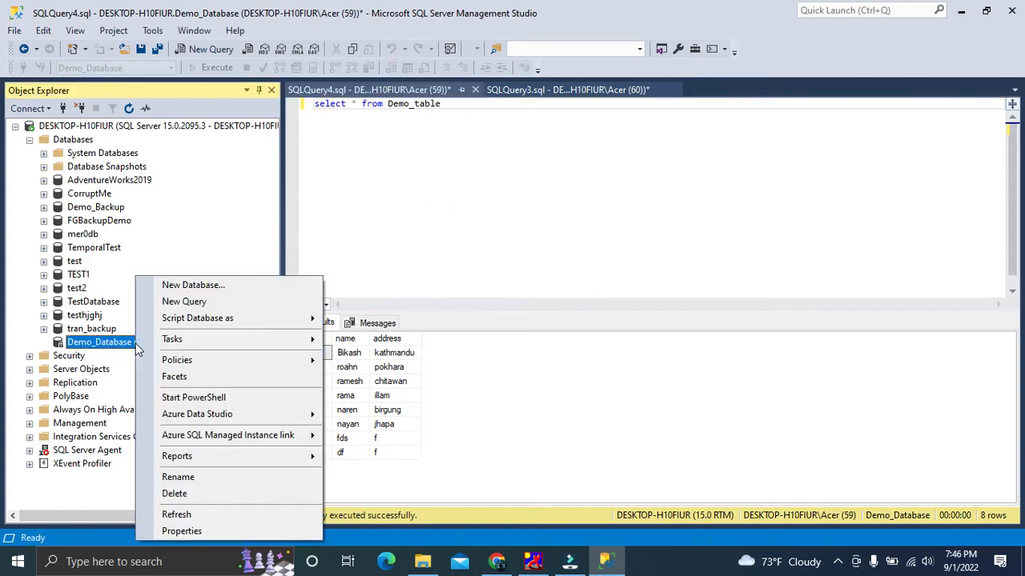
left_click(179, 342)
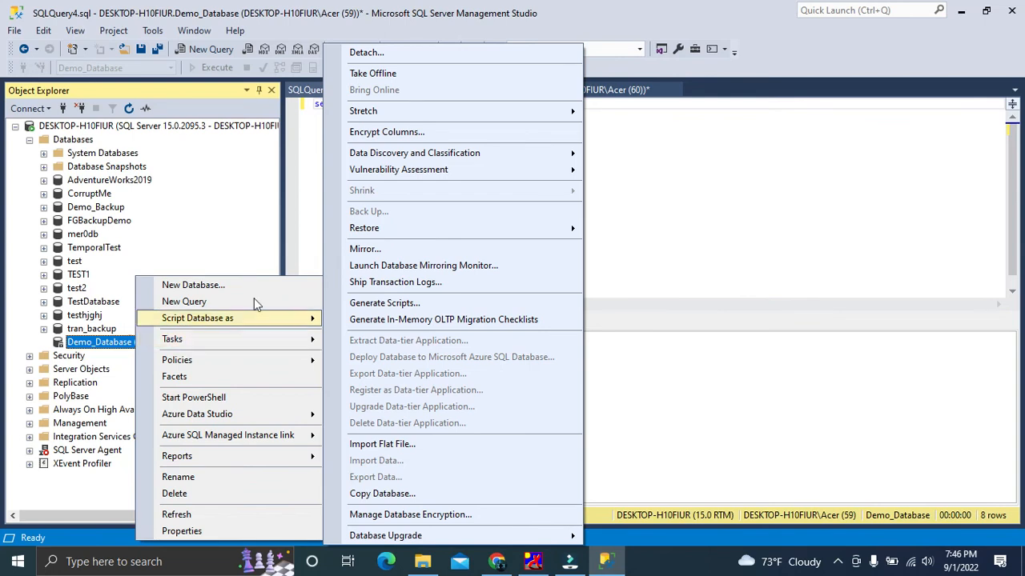
mouse_move(444, 227)
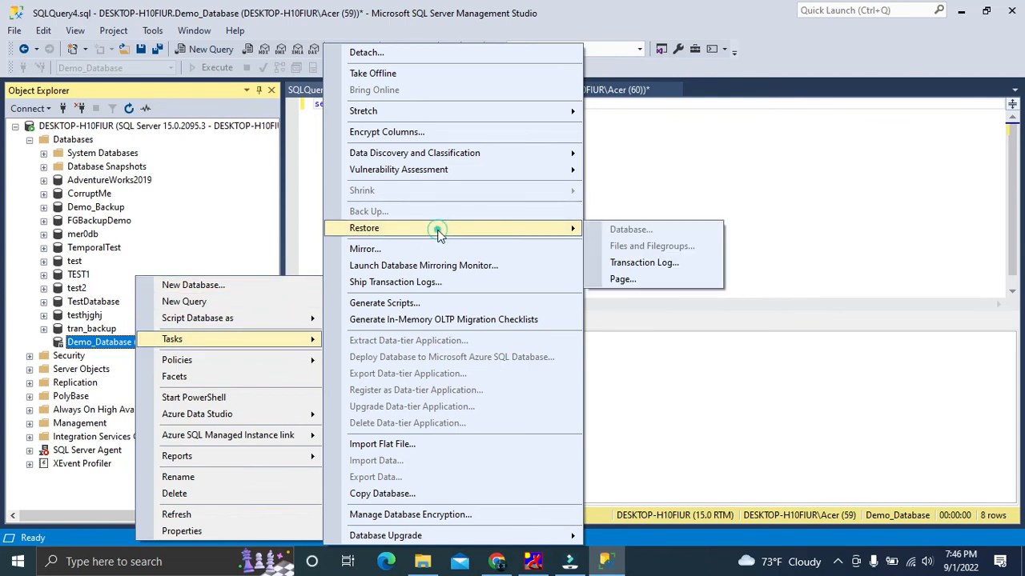
left_click(619, 264)
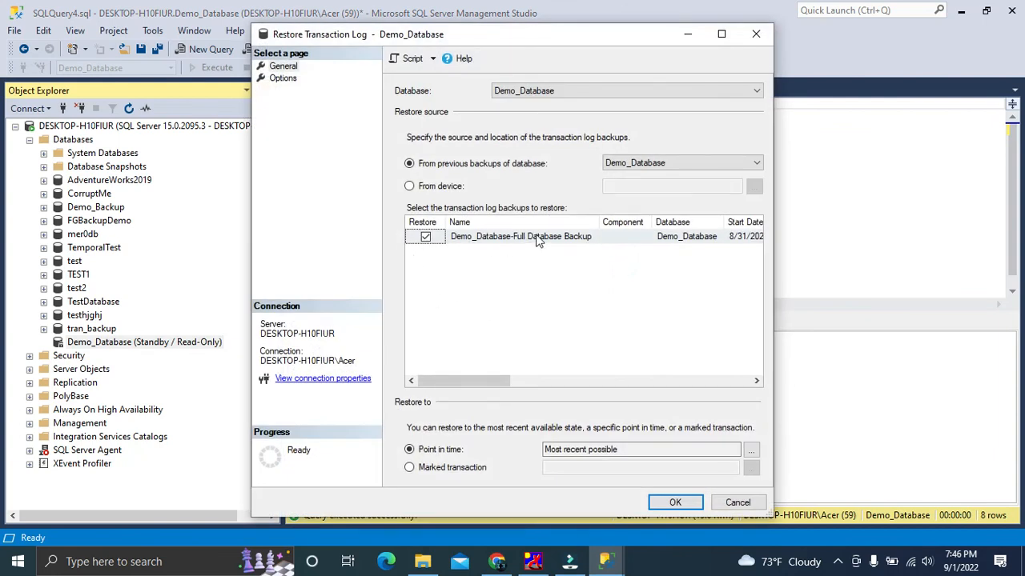
left_click(666, 502)
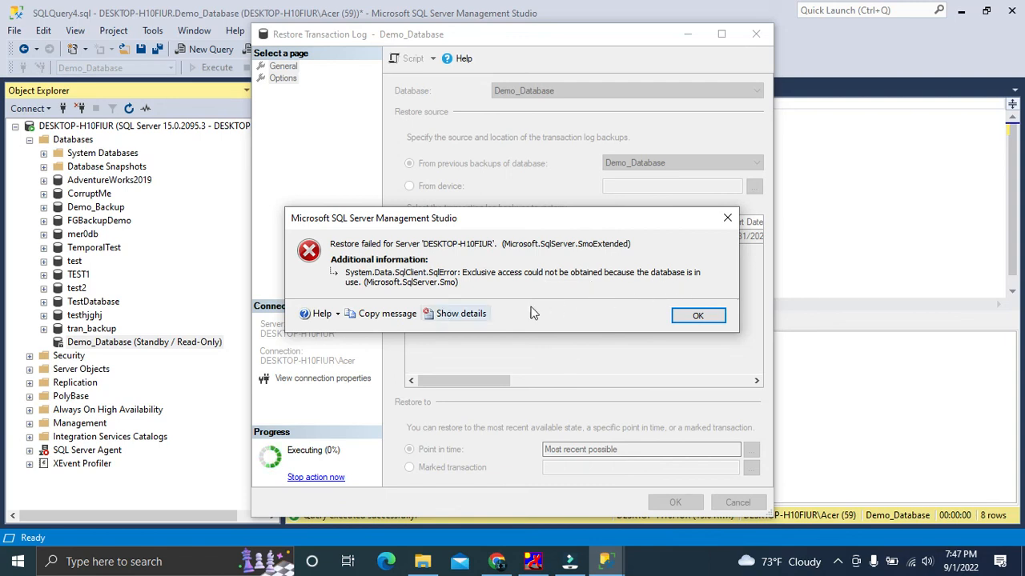
left_click(698, 315)
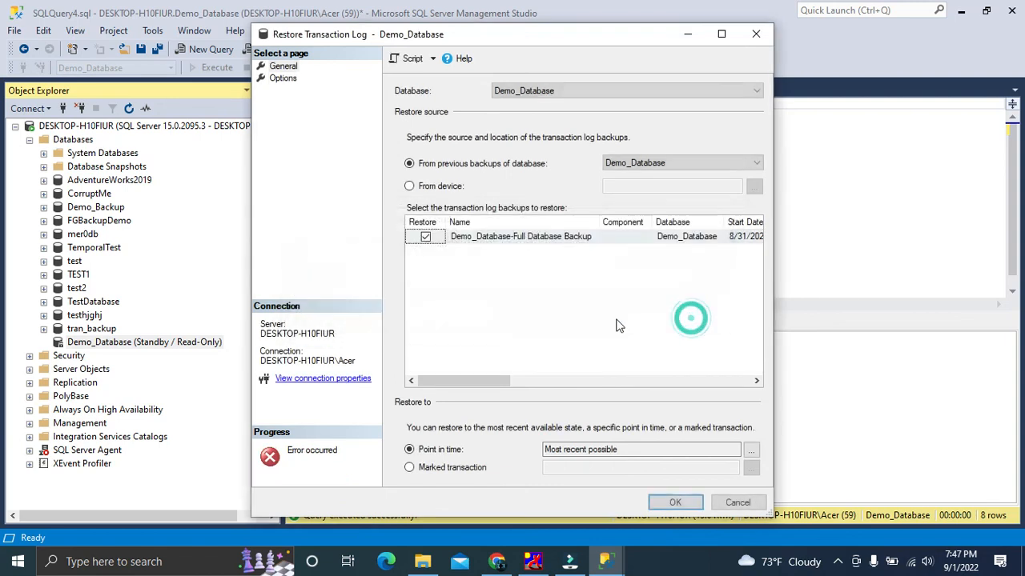
Deselect the Demo_Database-Full Database Backup entry, try the transaction log restore again, and close the restore dialog
left_click(426, 236)
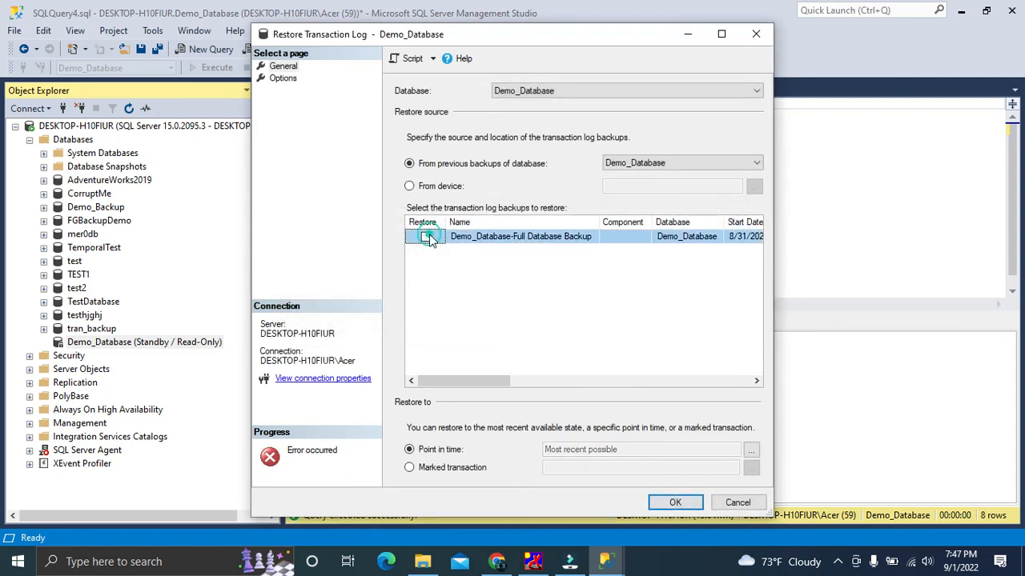
left_click(659, 503)
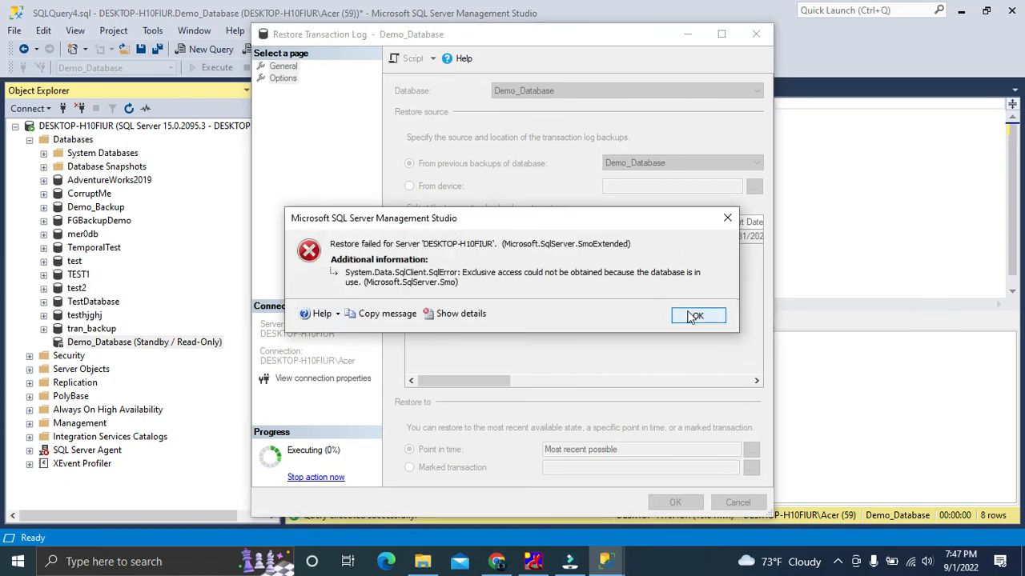
left_click(697, 315)
left_click(755, 33)
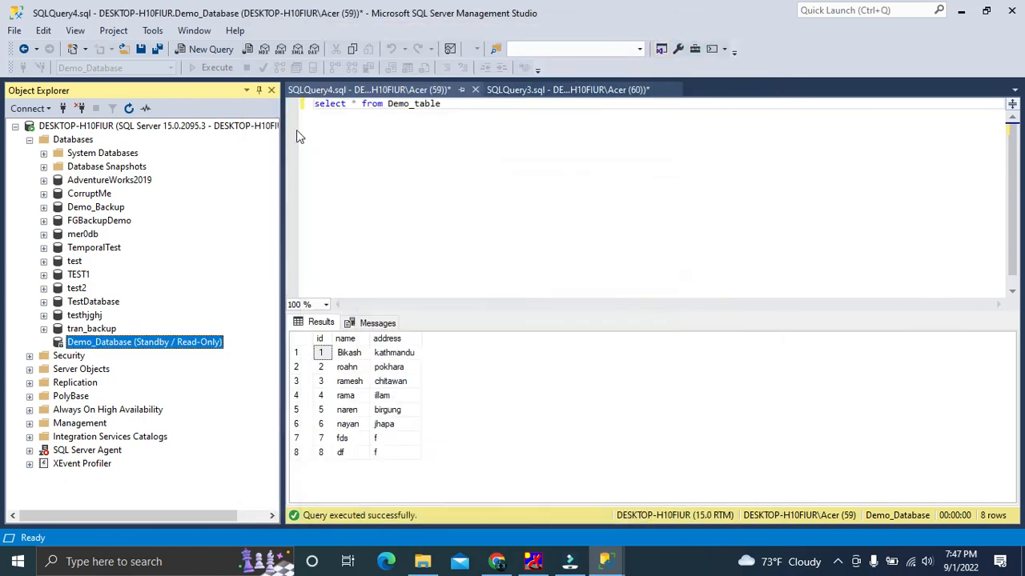
Switch the open Demo_table query's database from Demo_Database to master
left_click(384, 151)
left_click(171, 69)
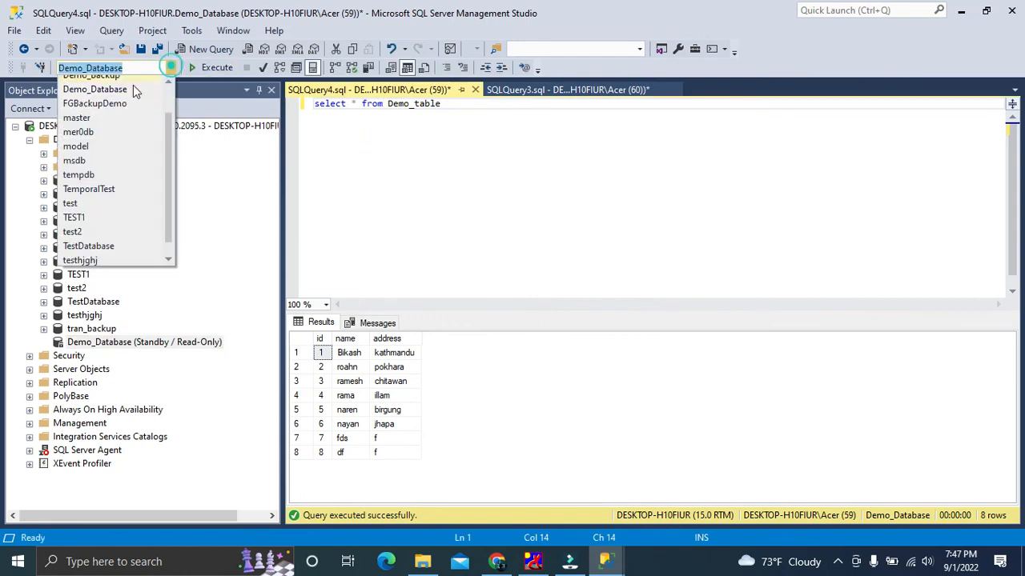
left_click(107, 122)
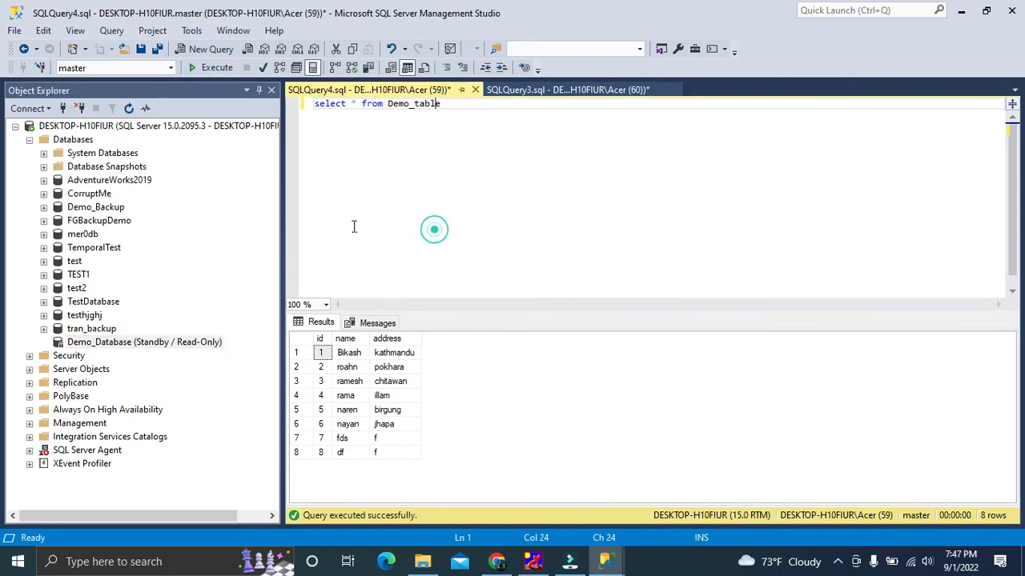
Restore the transaction log of Demo_Database from its previous backups with the Demo_Database-Full Database Backup entry selected
left_click(124, 342)
right_click(125, 344)
key("Escape")
right_click(129, 344)
mouse_move(160, 341)
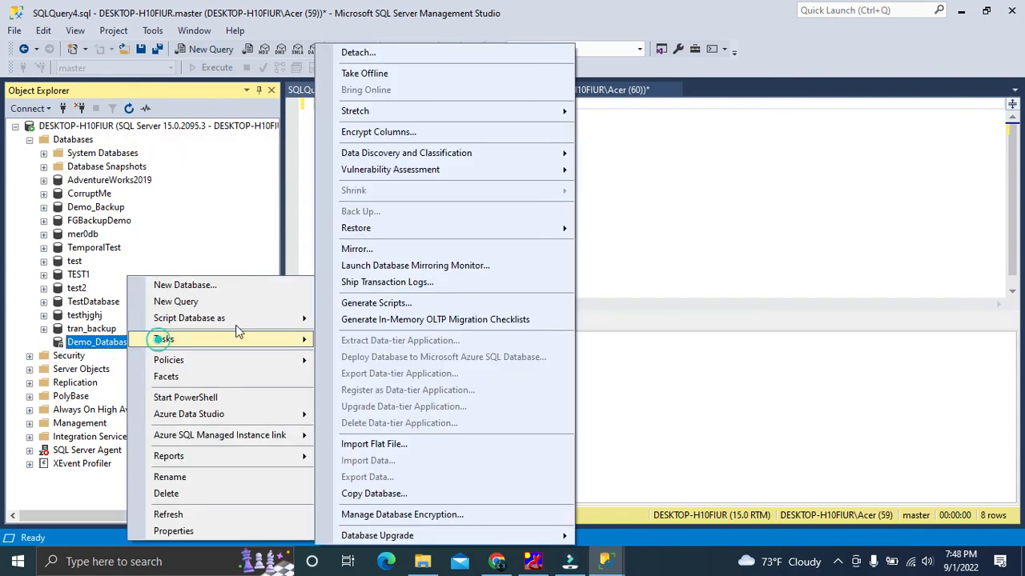
left_click(373, 228)
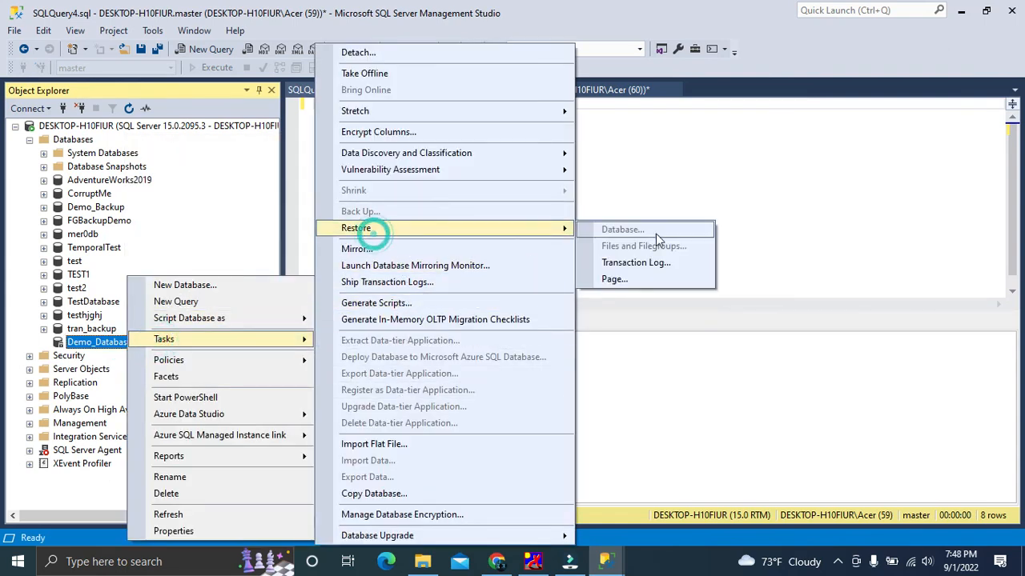
left_click(624, 264)
left_click(426, 237)
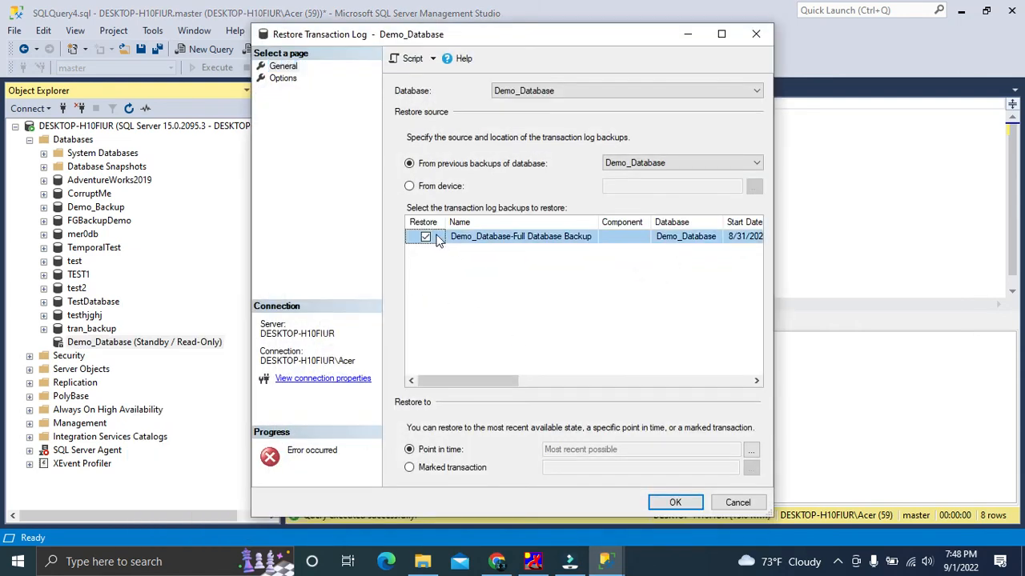
left_click(668, 501)
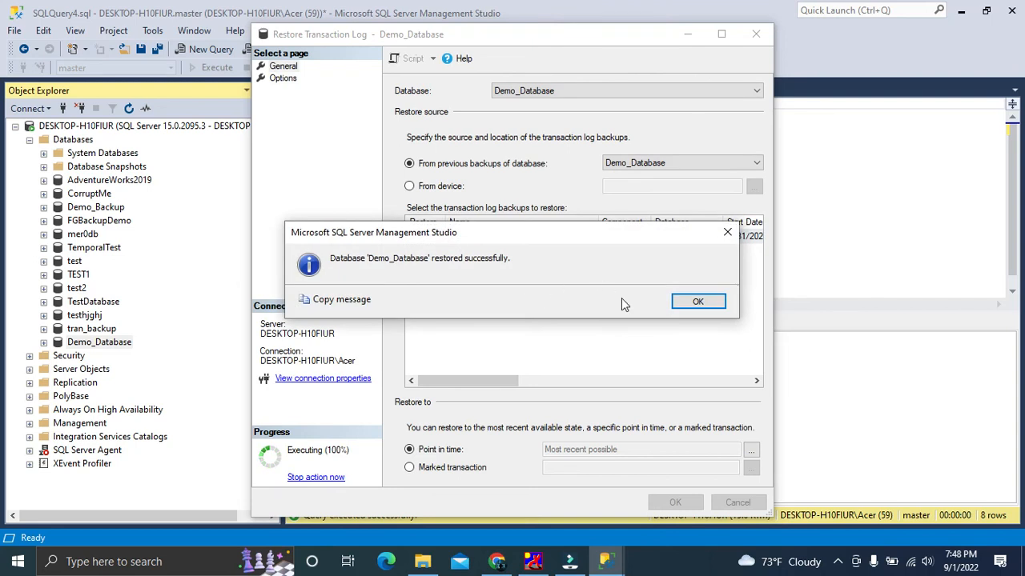
left_click(687, 302)
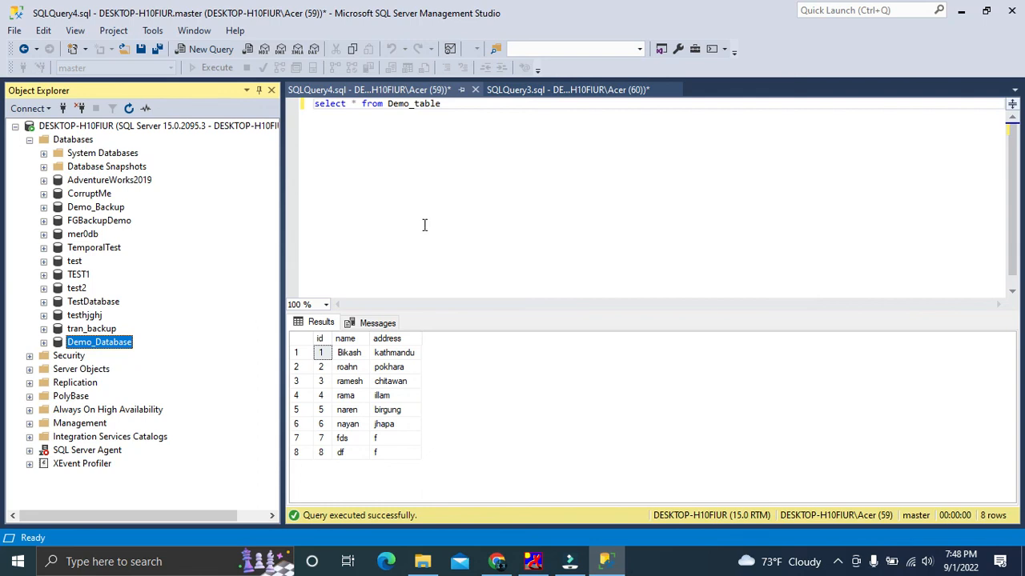
Refresh Object Explorer, expand the tables of Demo_Database, and open the top 200 rows of dbo.Demo_table for editing
left_click(42, 345)
left_click(86, 344)
left_click(129, 108)
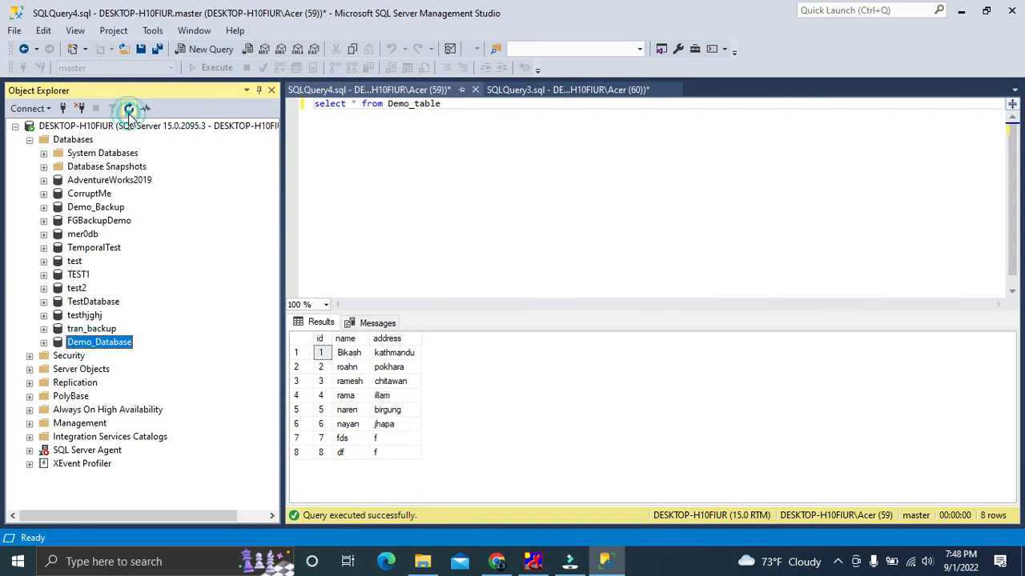
left_click(44, 343)
left_click(58, 370)
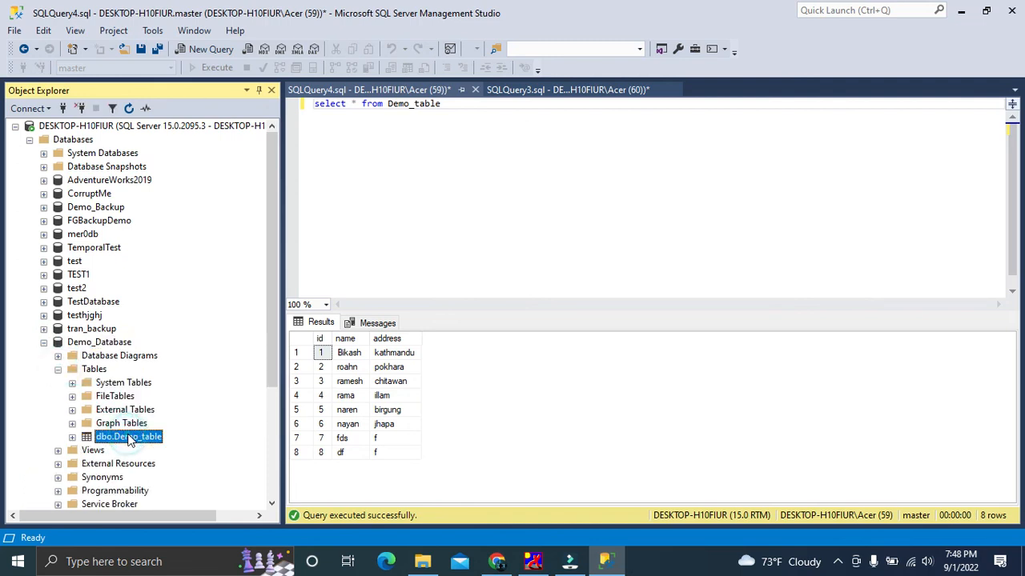
right_click(127, 437)
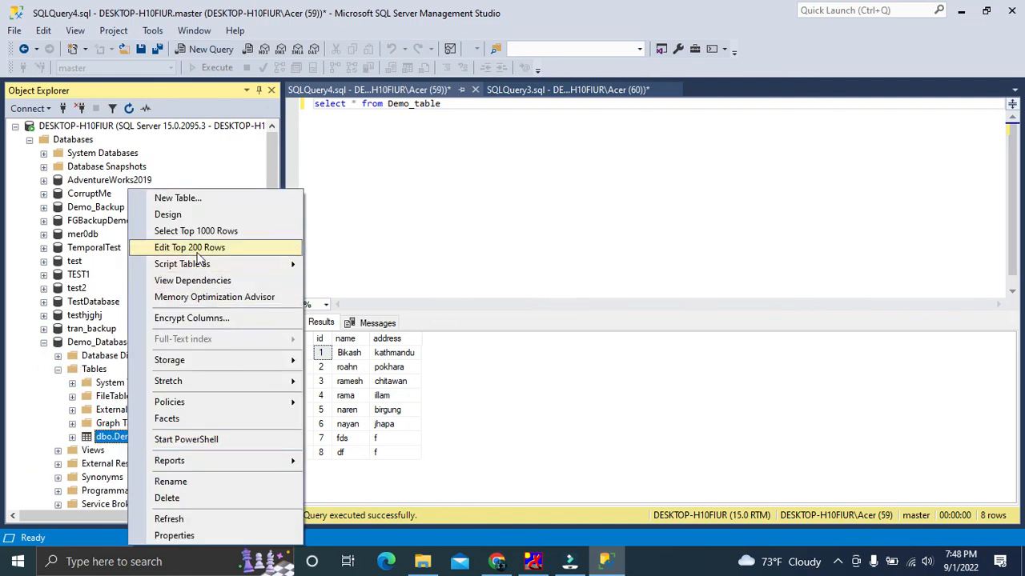
left_click(196, 250)
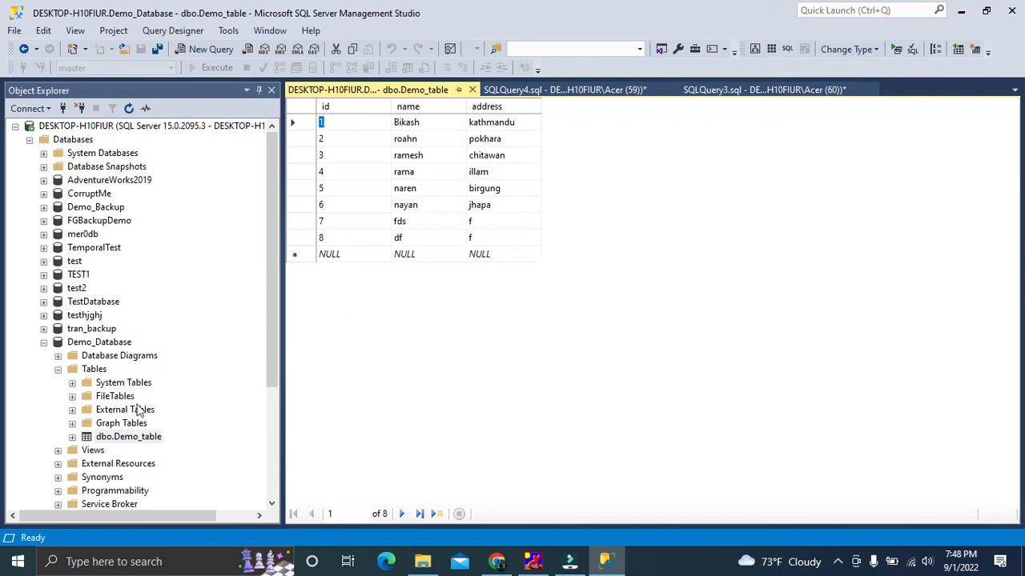
left_click(128, 438)
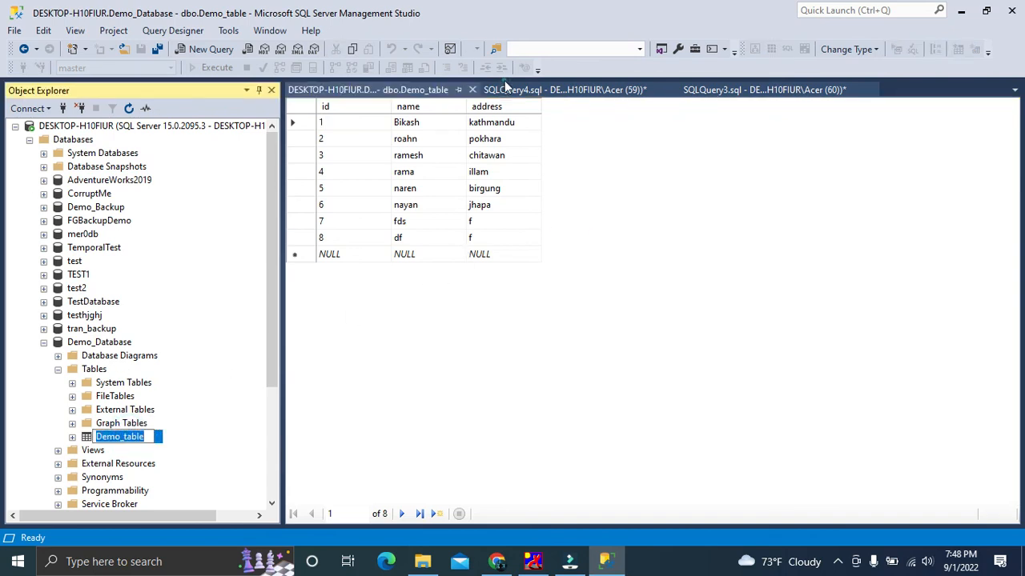
Return to the "select * from Demo_table" query, set its database to Demo_Database, and run it to check the restored rows
left_click(506, 89)
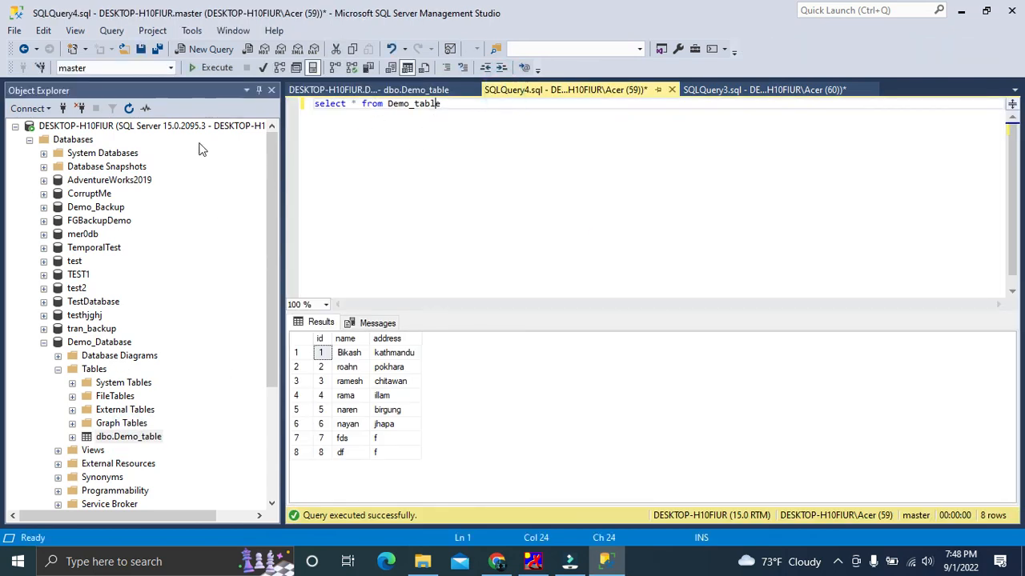
left_click(170, 68)
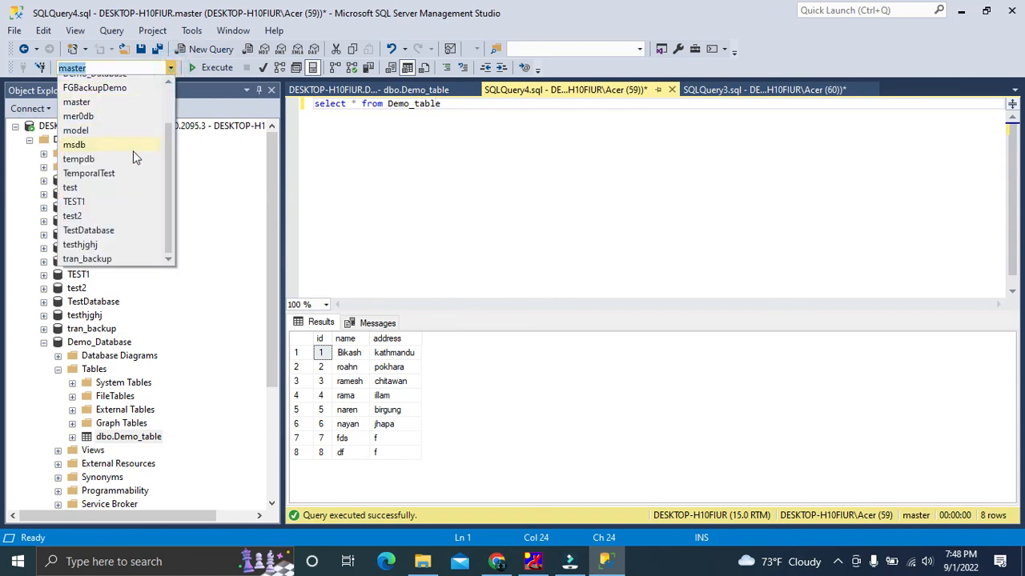
scroll(88, 176, "up", 2)
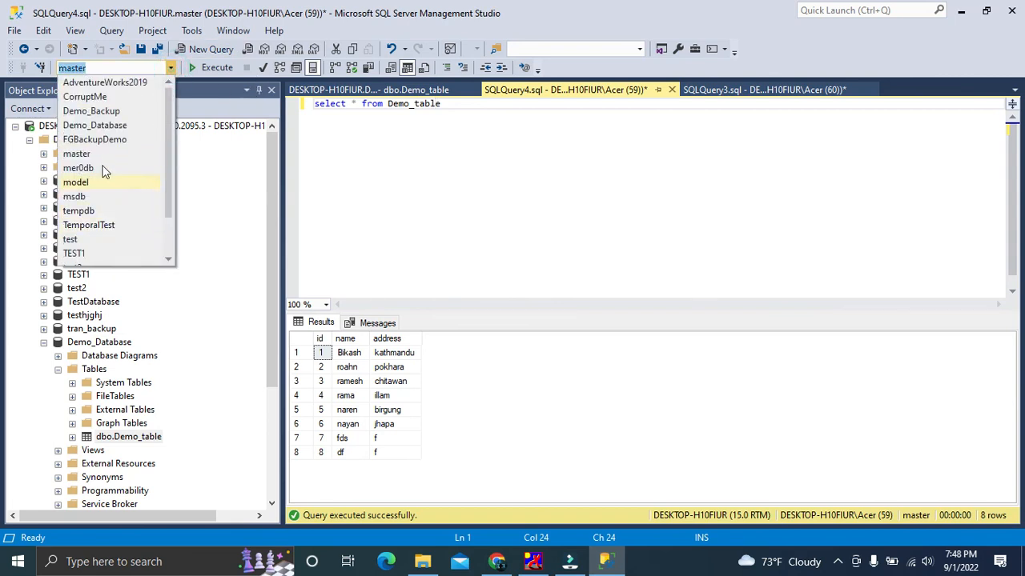
left_click(80, 131)
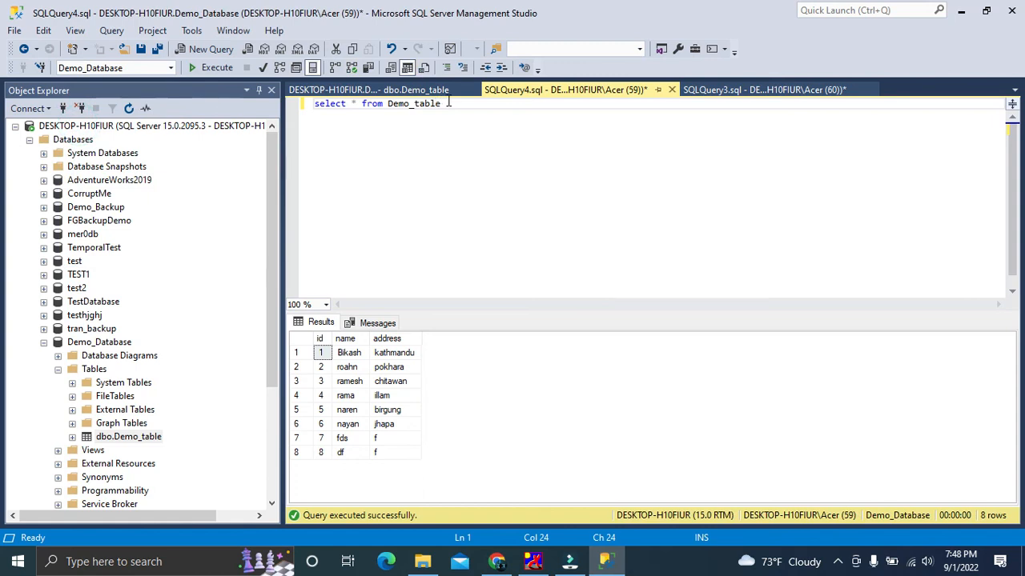
key("shift+Home")
key("F5")
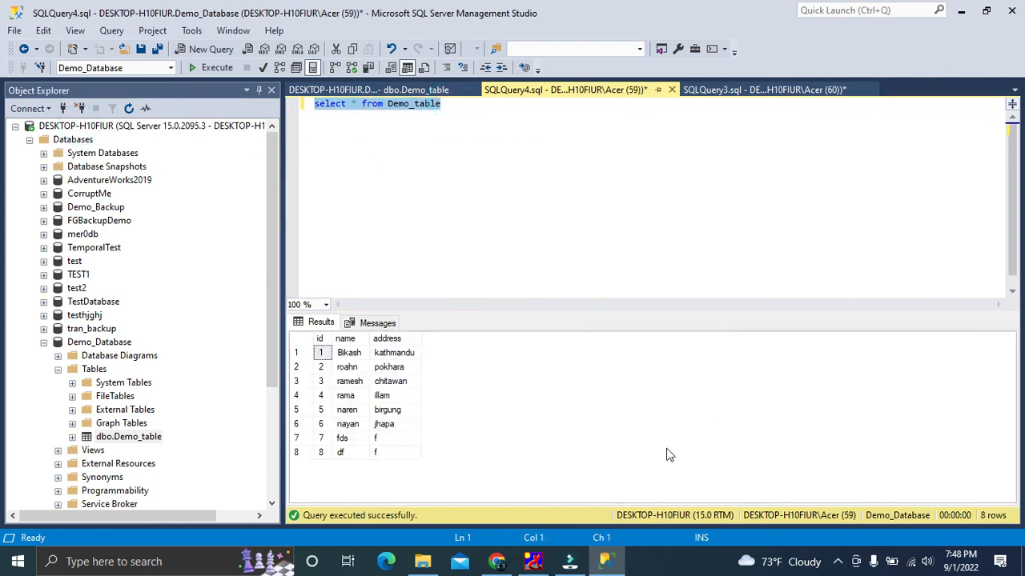
left_click(320, 453)
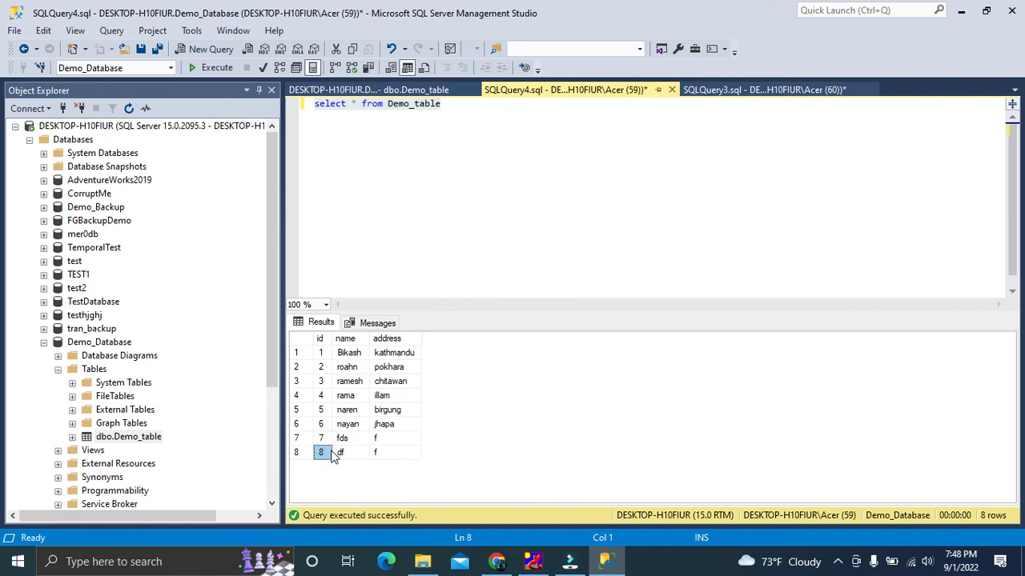
left_click(478, 171)
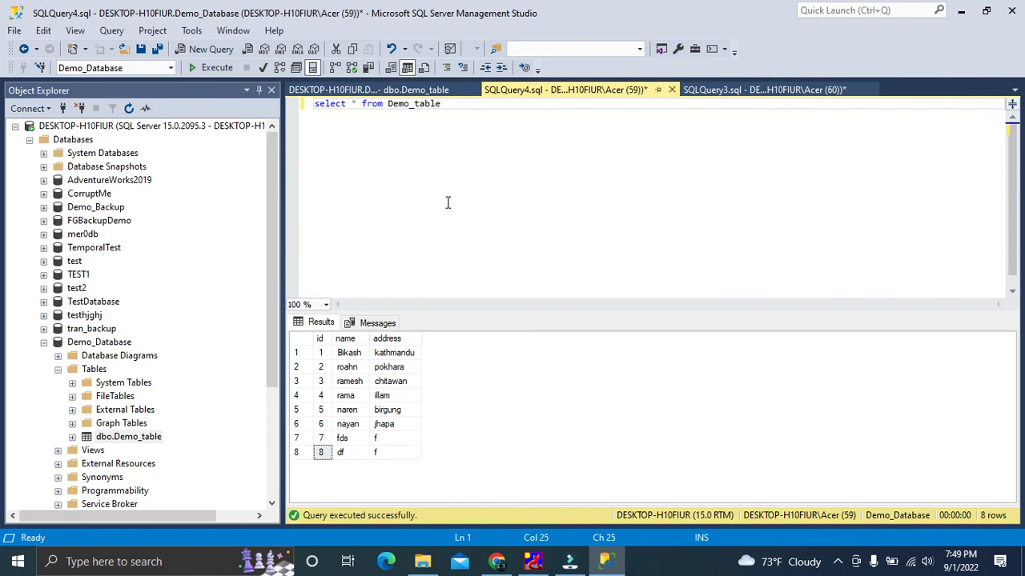
triple_click(480, 109)
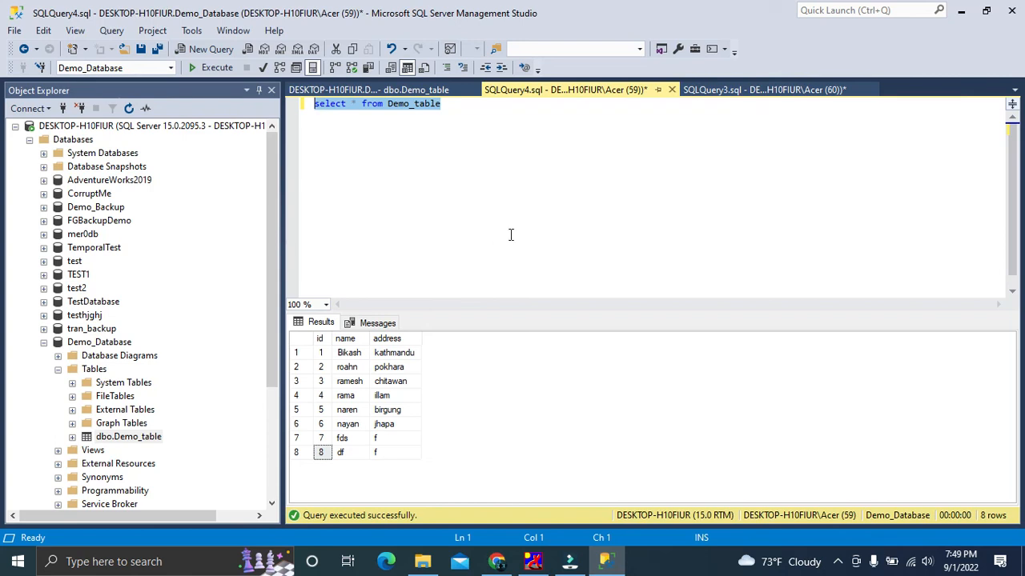
left_click(393, 144)
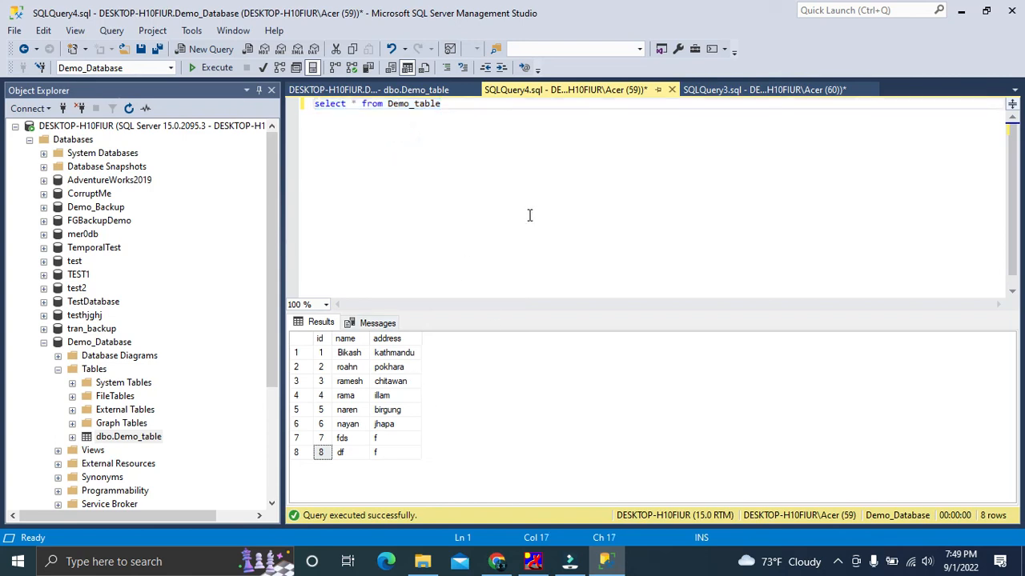